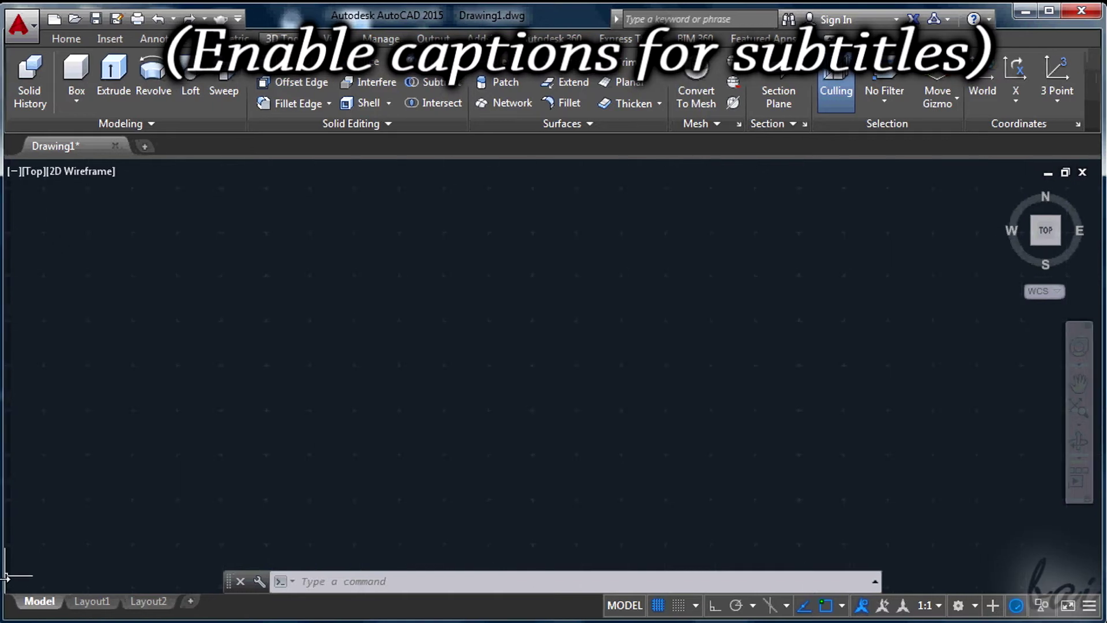
Draw a solid box beside the X axis in the southwest isometric view, picking its base corners and height freehand
click(76, 72)
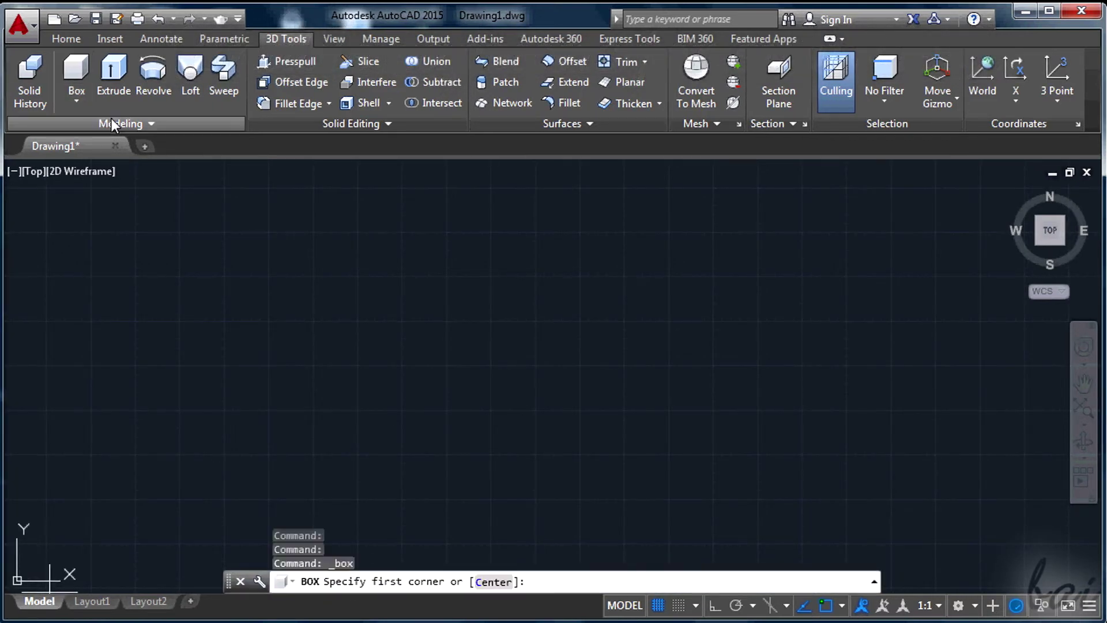
click(1039, 244)
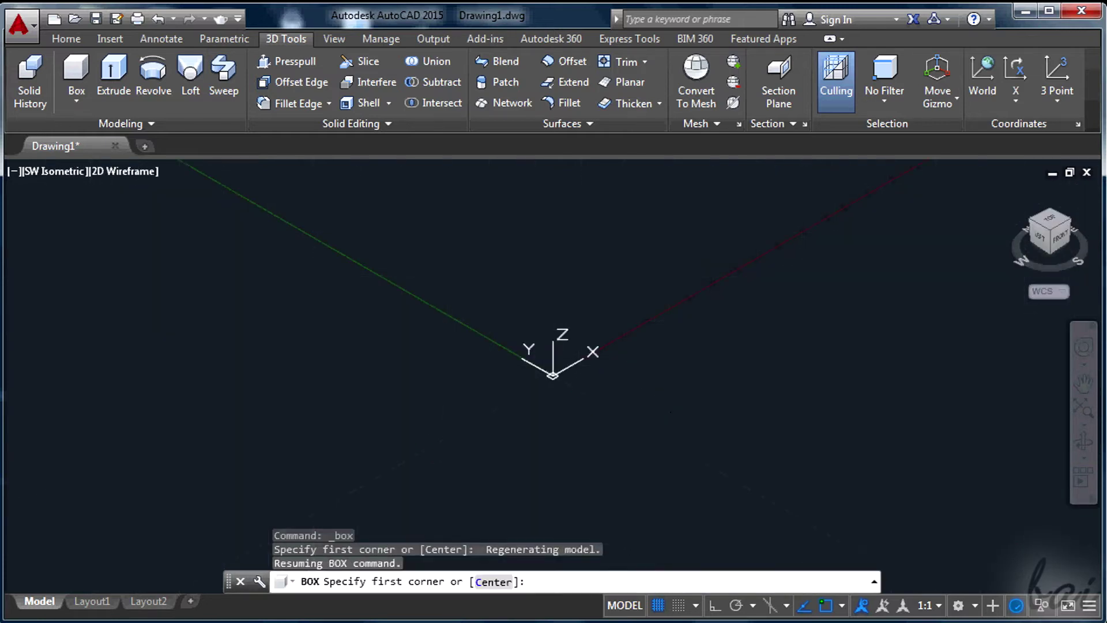
click(657, 378)
click(801, 372)
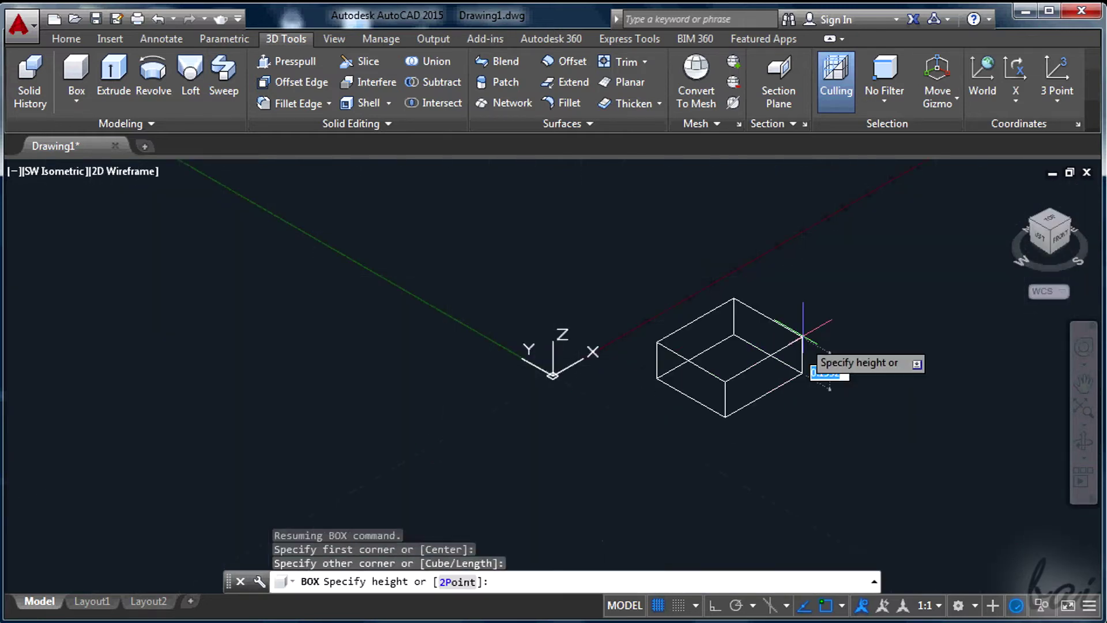
click(812, 293)
Draw two rectangles: one about 0.4 by 0.5 units outside the Y axis, and another between the X and Y axes
click(65, 39)
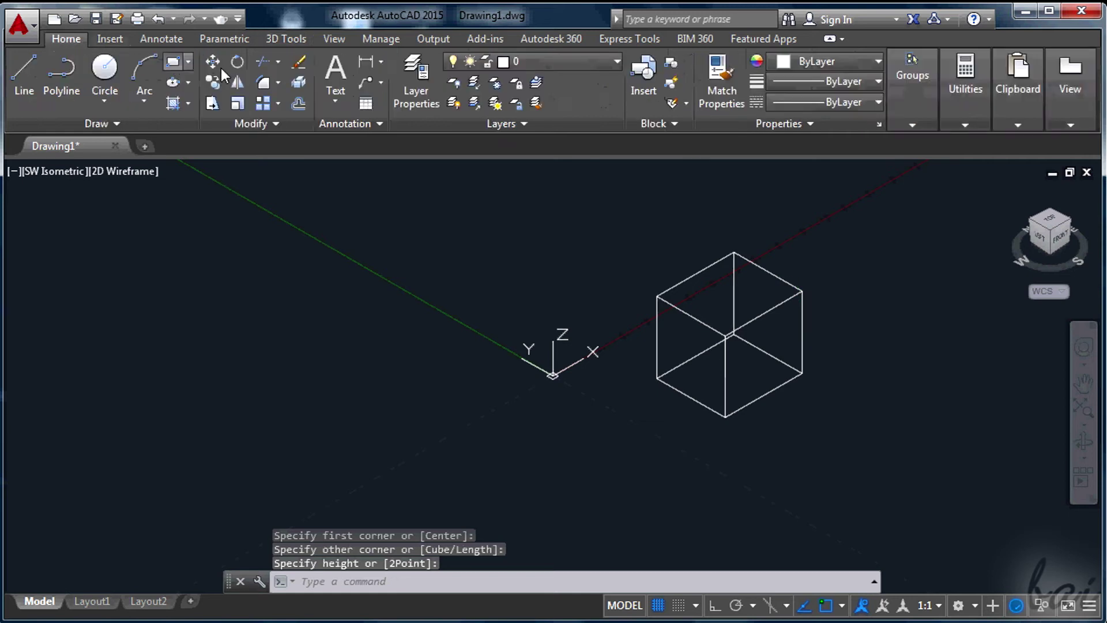
click(174, 63)
click(340, 340)
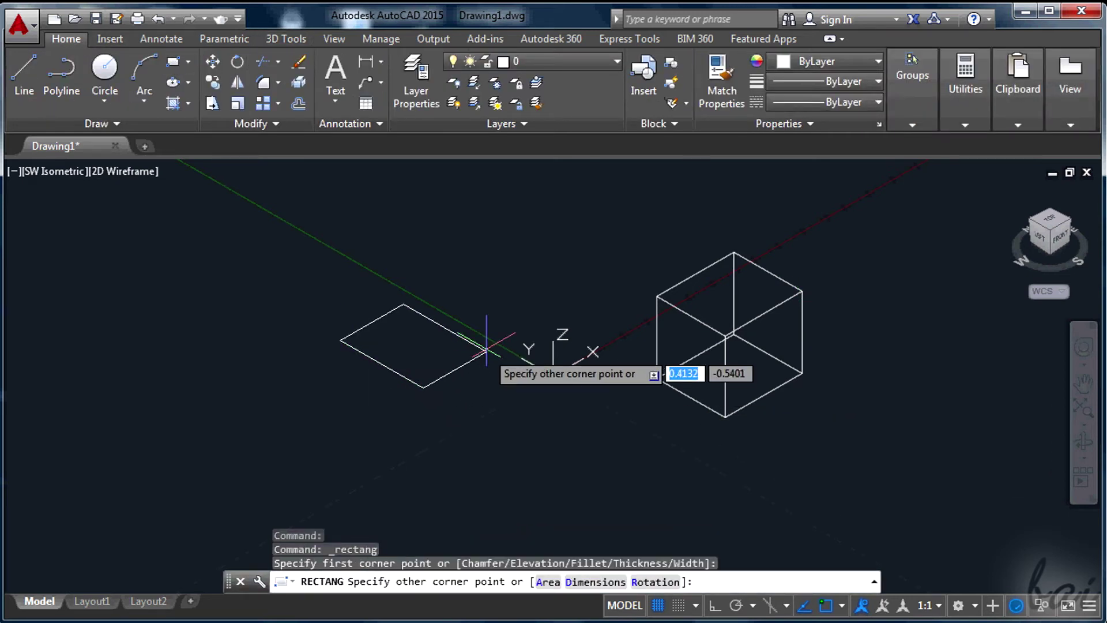
click(493, 349)
click(174, 63)
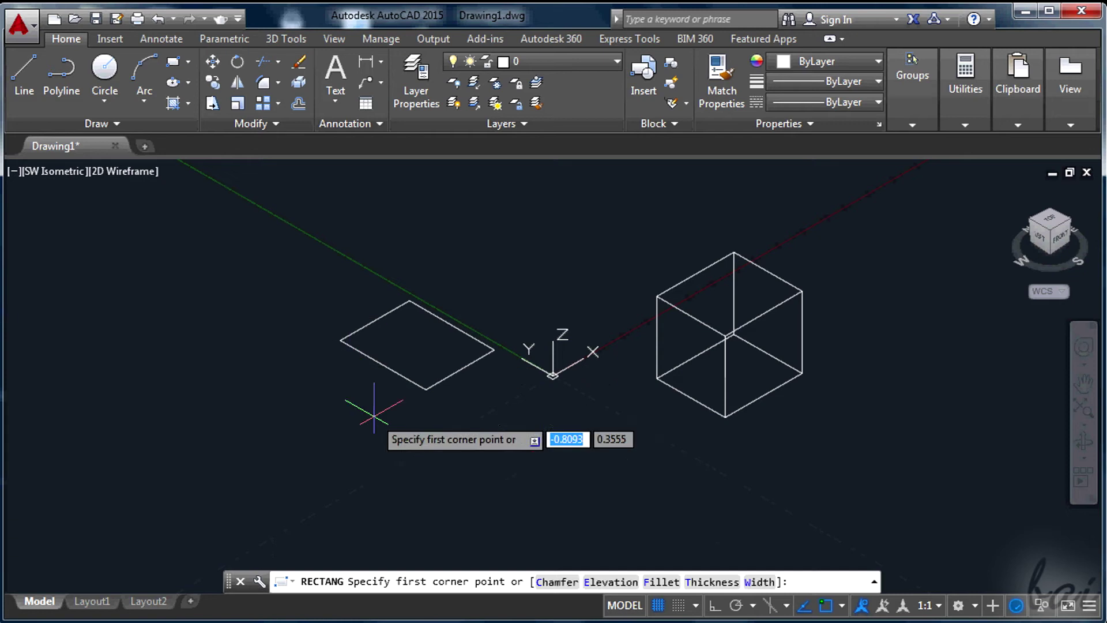
click(537, 285)
click(557, 184)
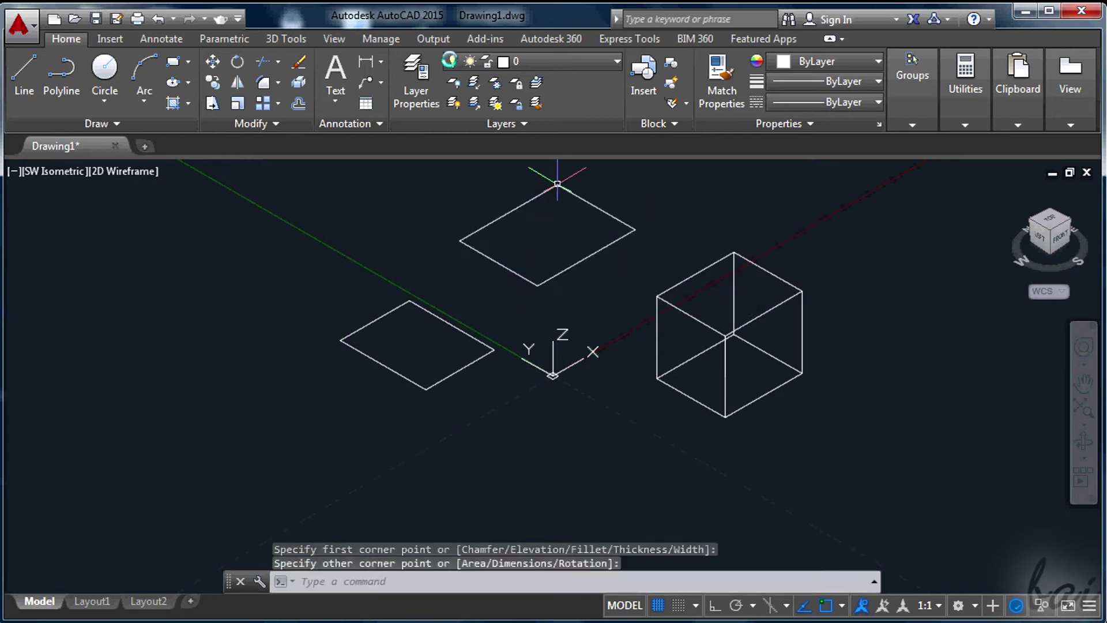
Create a planar surface from the rectangle between the X and Y axes
click(298, 39)
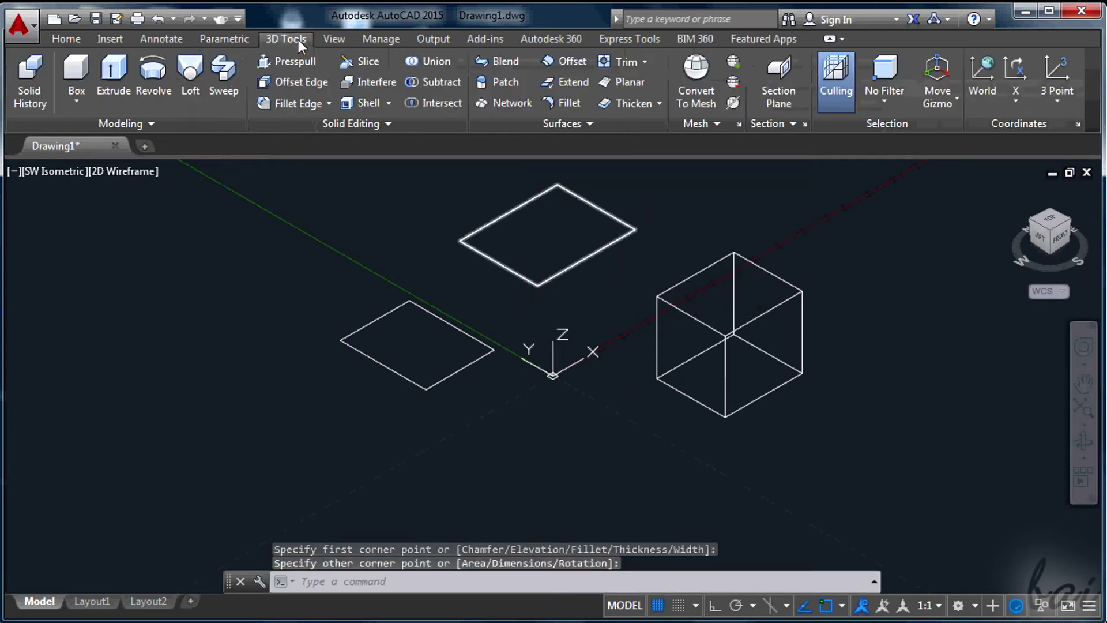
click(591, 202)
click(633, 83)
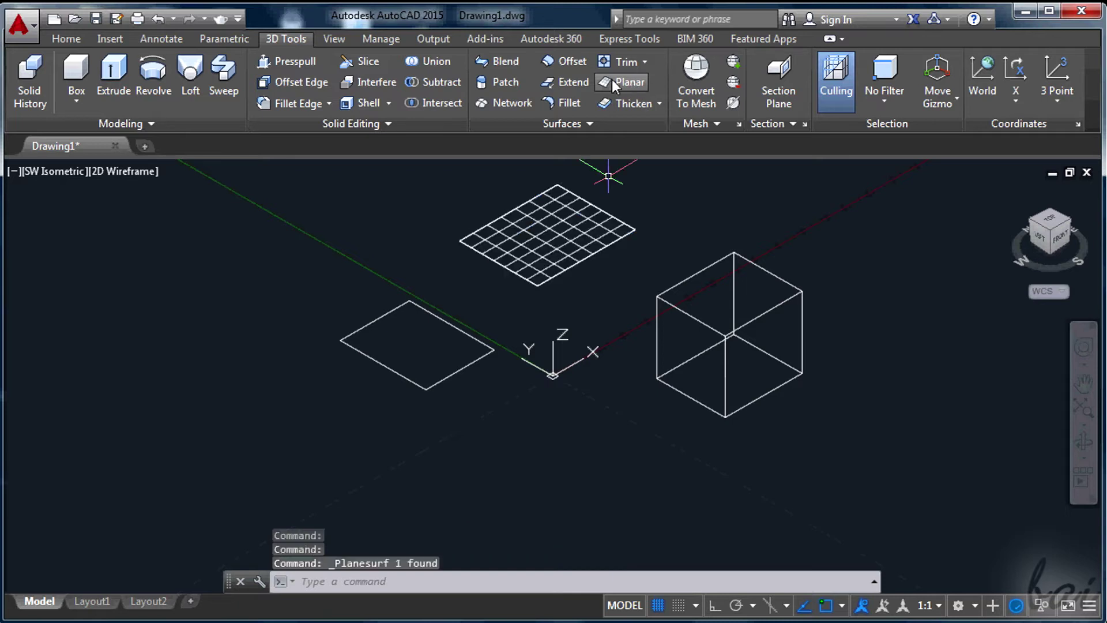
Hatch the rectangle outside the Y axis with the ANGLE pattern and try to hatch a face of the box
scroll(338, 37, up, 4)
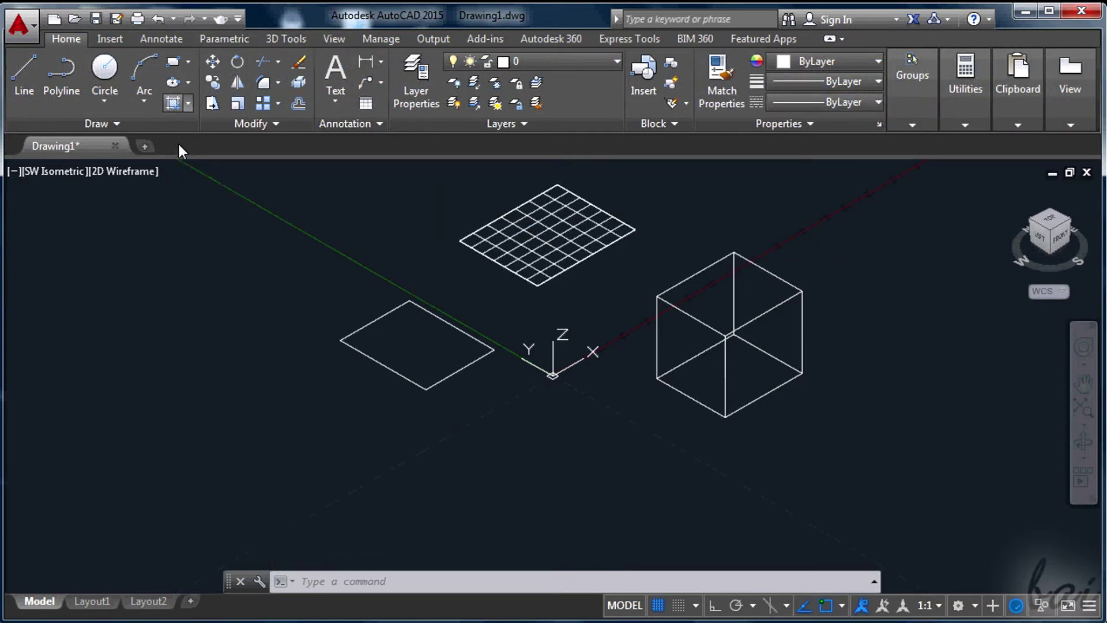
click(172, 103)
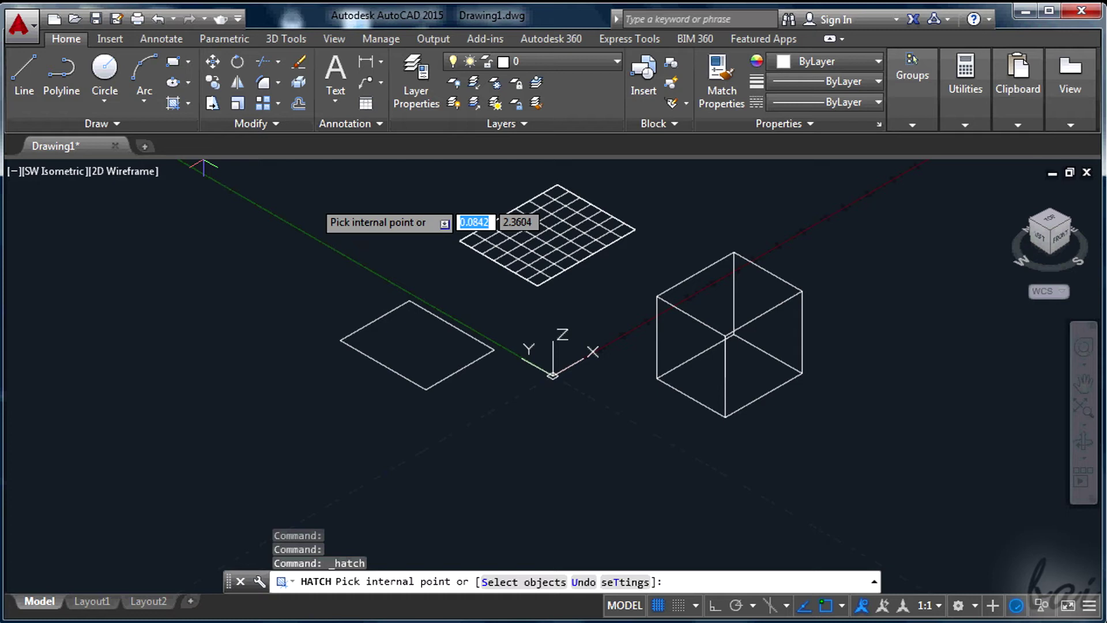
click(407, 333)
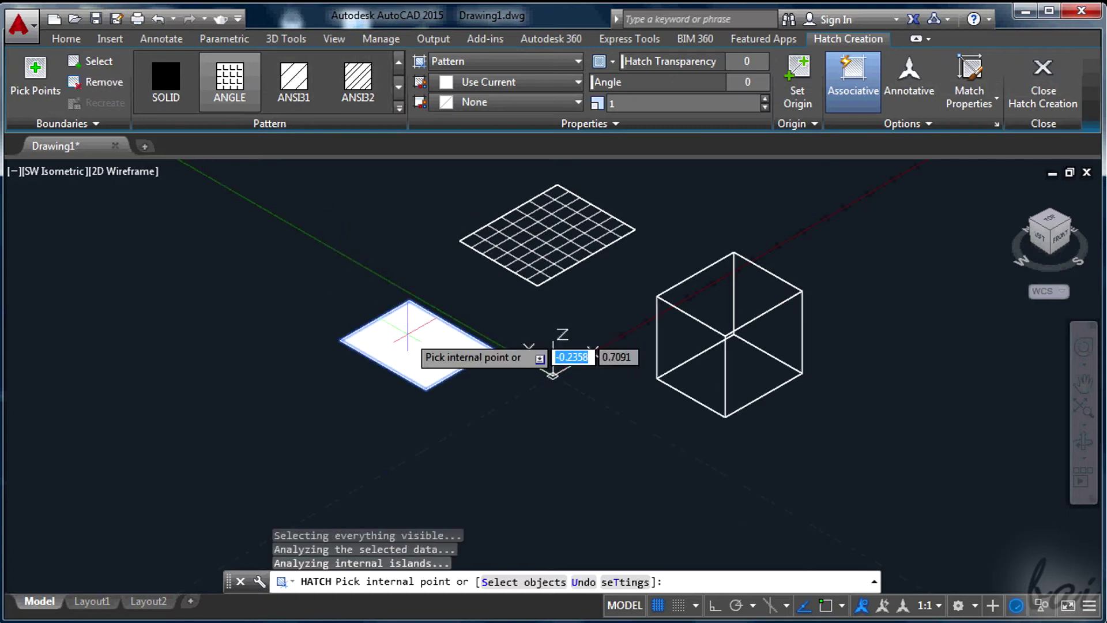
click(702, 308)
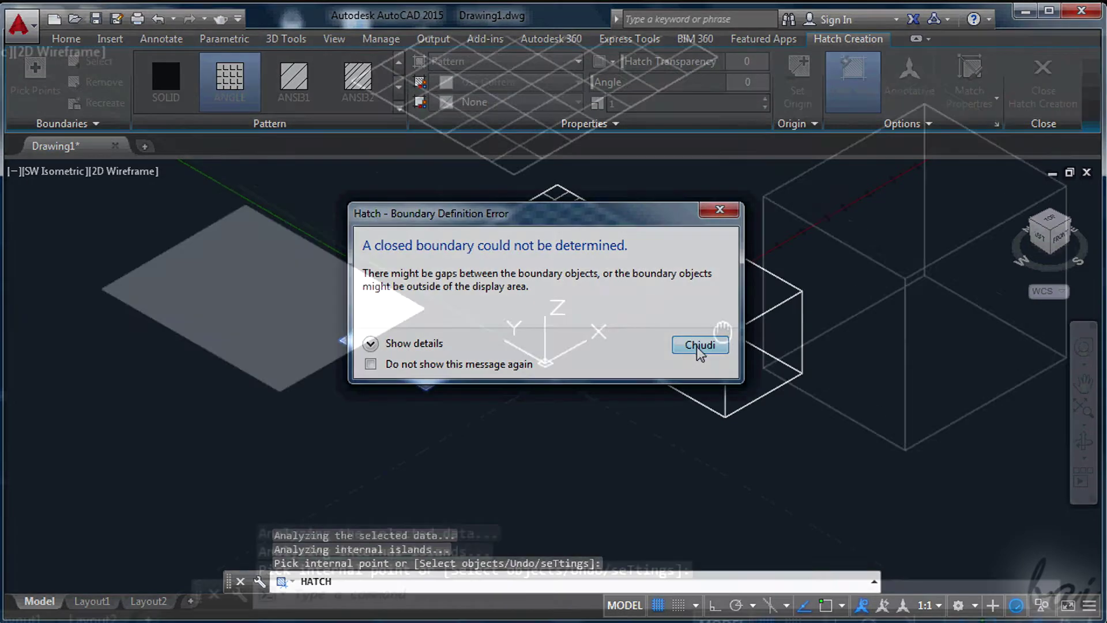
click(699, 344)
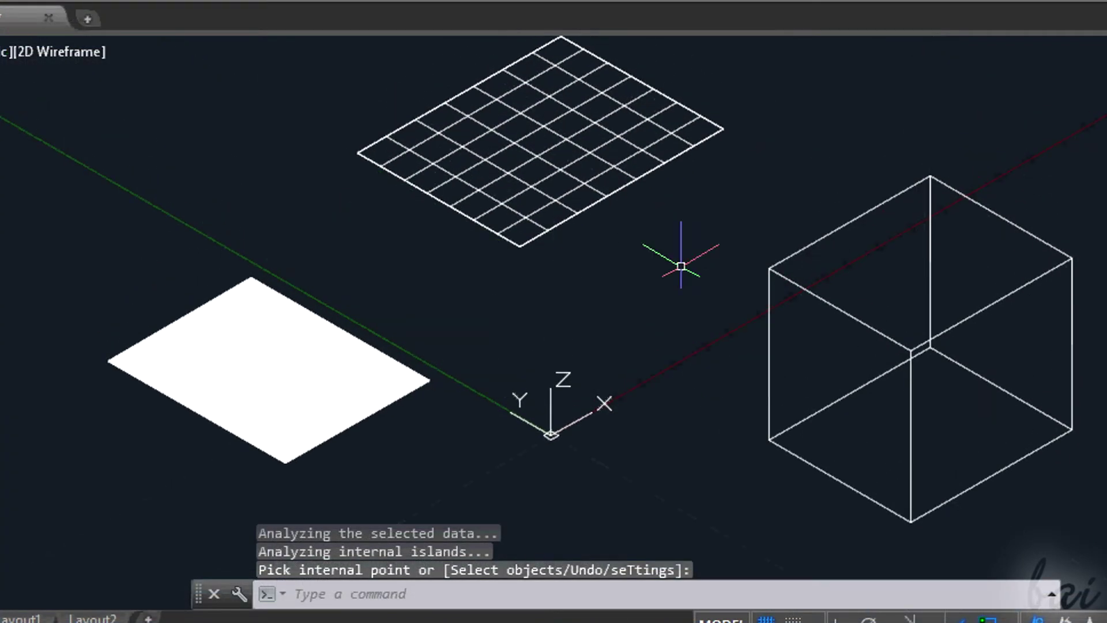
Switch the viewport's visual style to Wireframe and back to 2D Wireframe
click(61, 55)
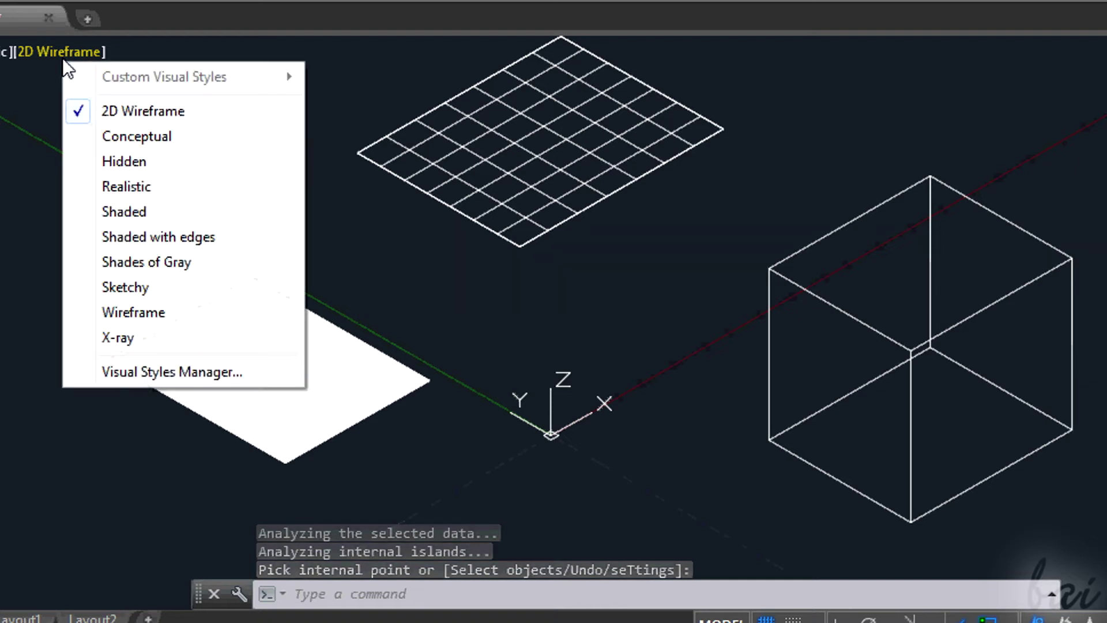
click(144, 312)
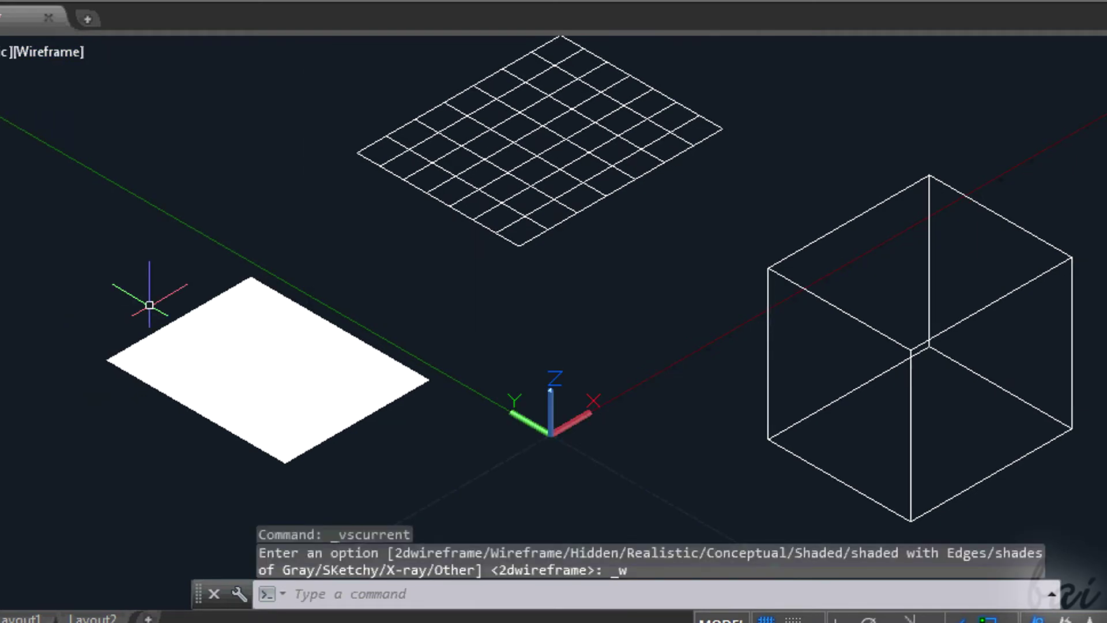
click(63, 52)
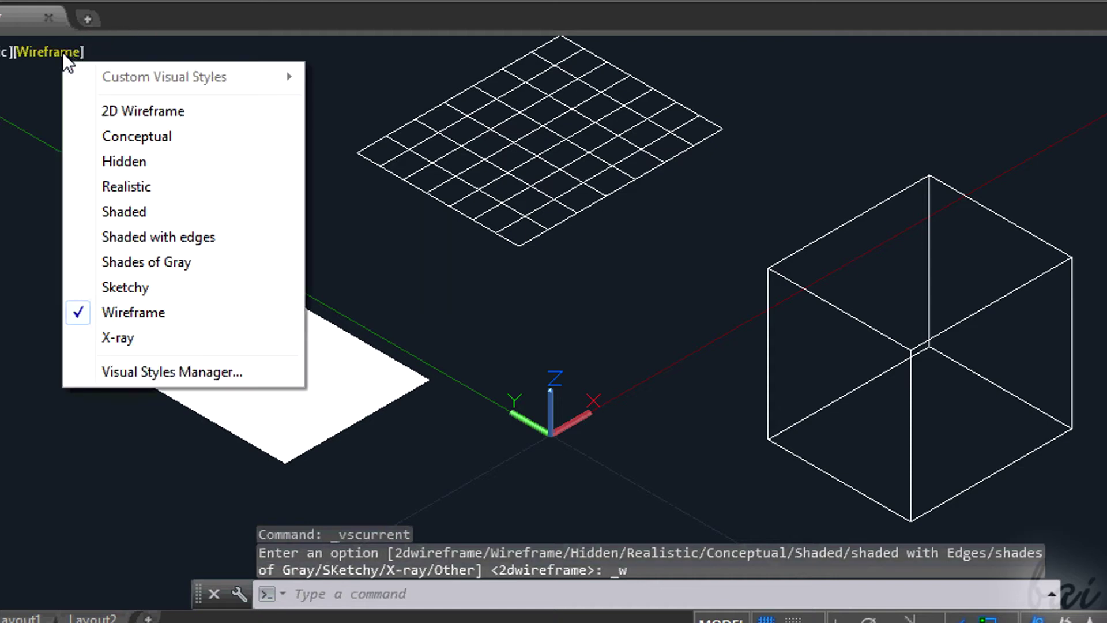
click(113, 110)
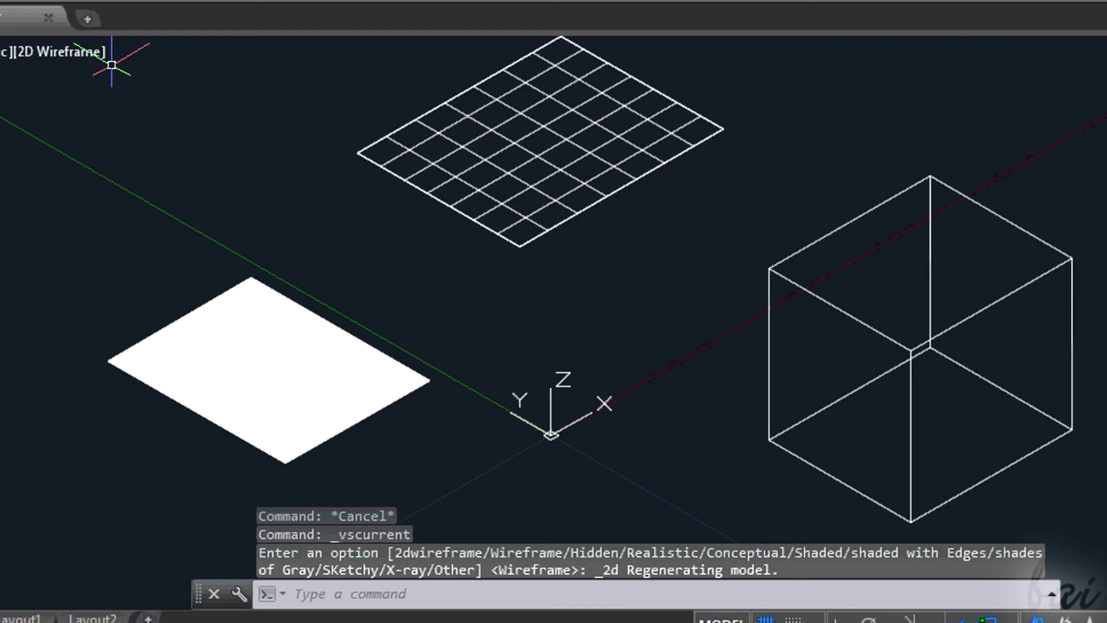
Show the objects in the Realistic visual style and set the viewport to Wireframe
click(80, 53)
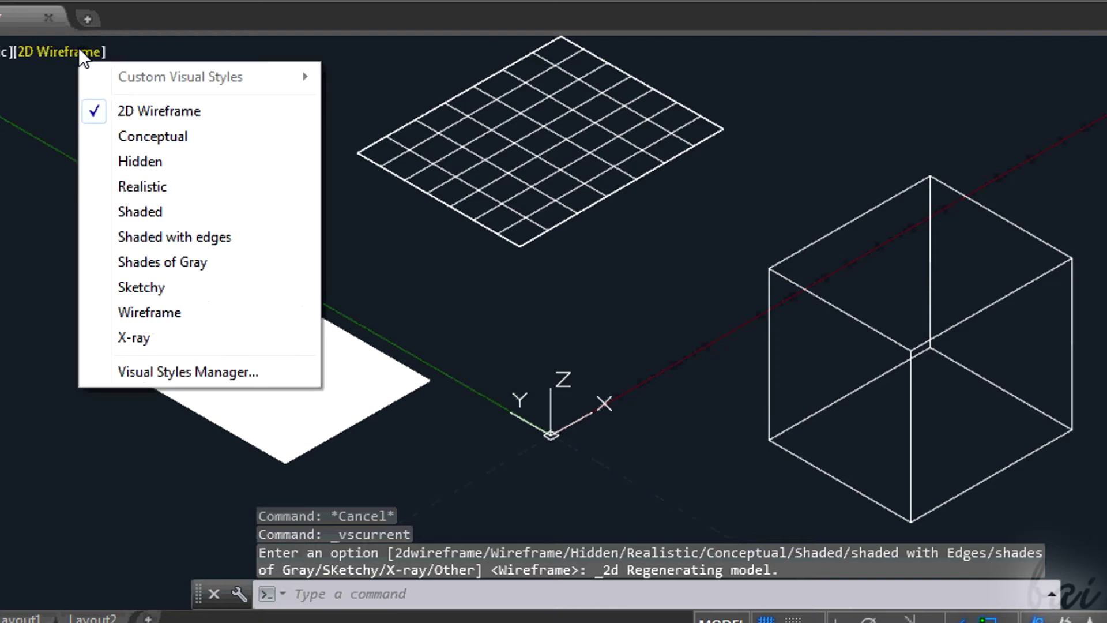
click(169, 185)
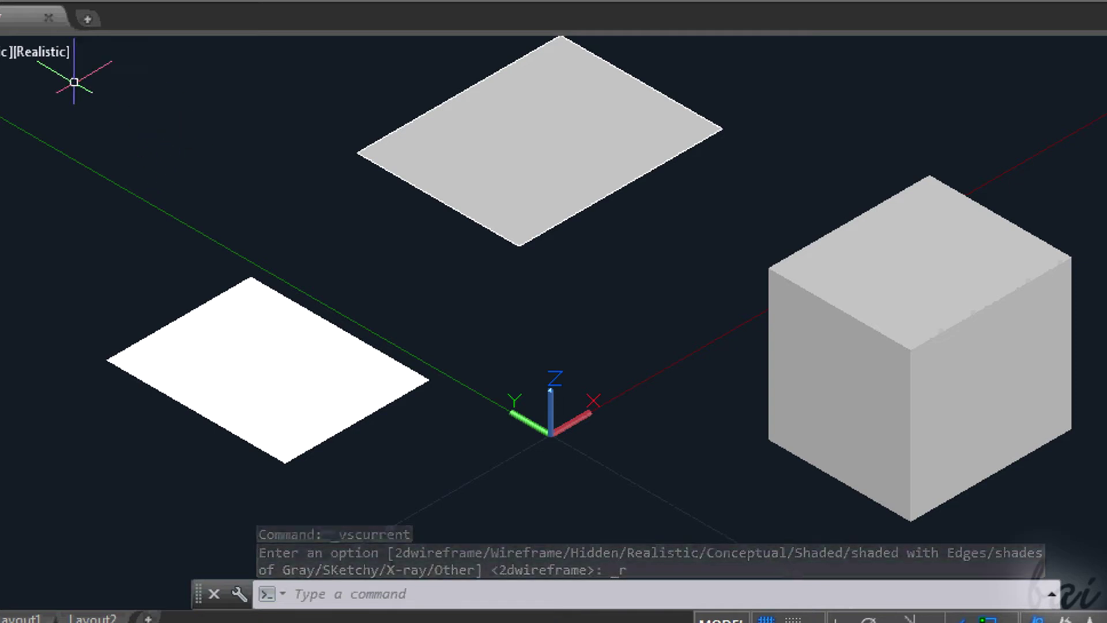
click(47, 57)
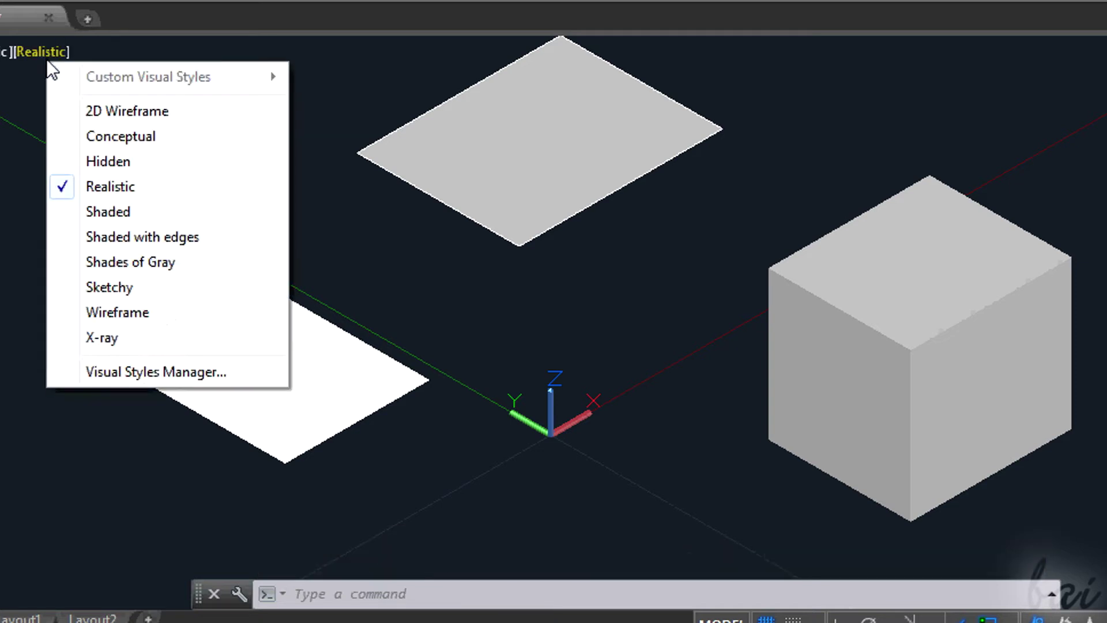
click(116, 314)
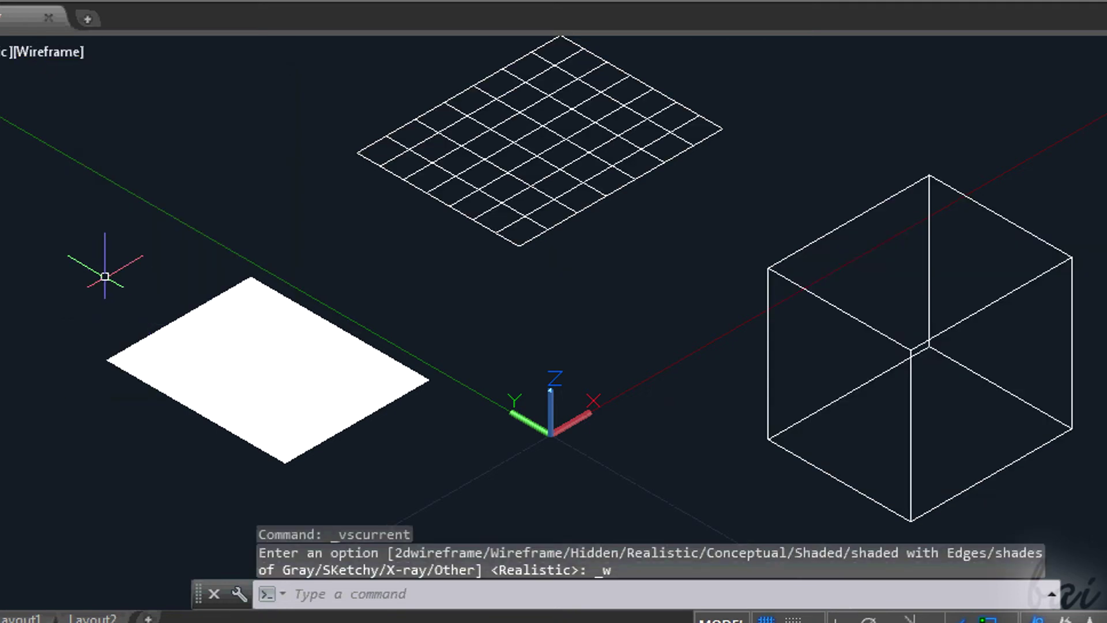
Cut the hatch out of the rectangle outside the Y axis and set the rectangle's color to orange 242,103,34
click(306, 392)
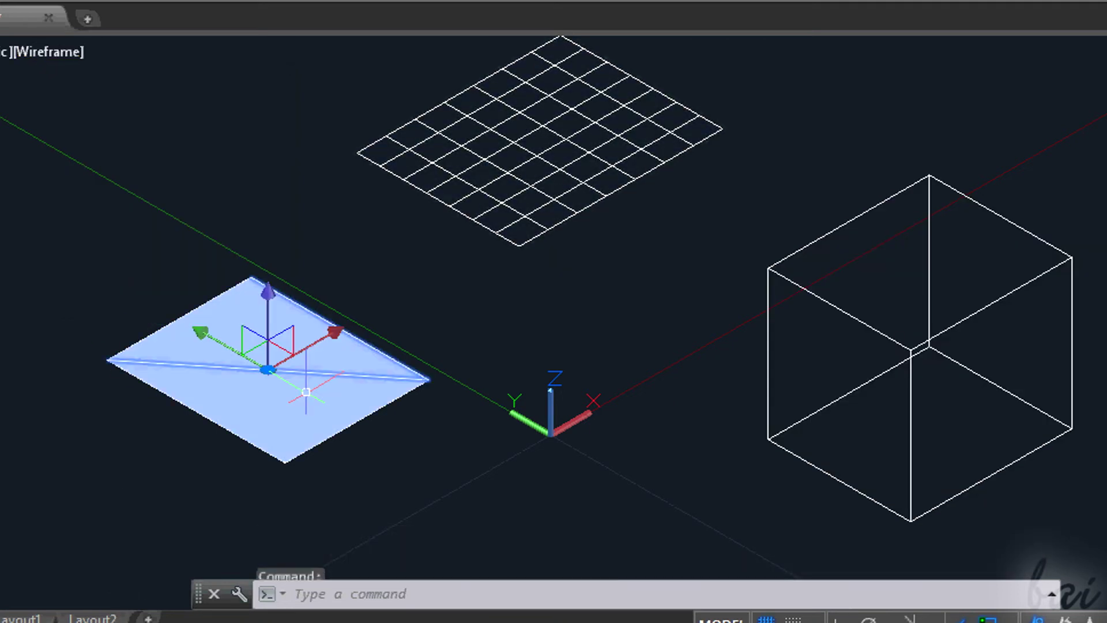
key(ctrl+x)
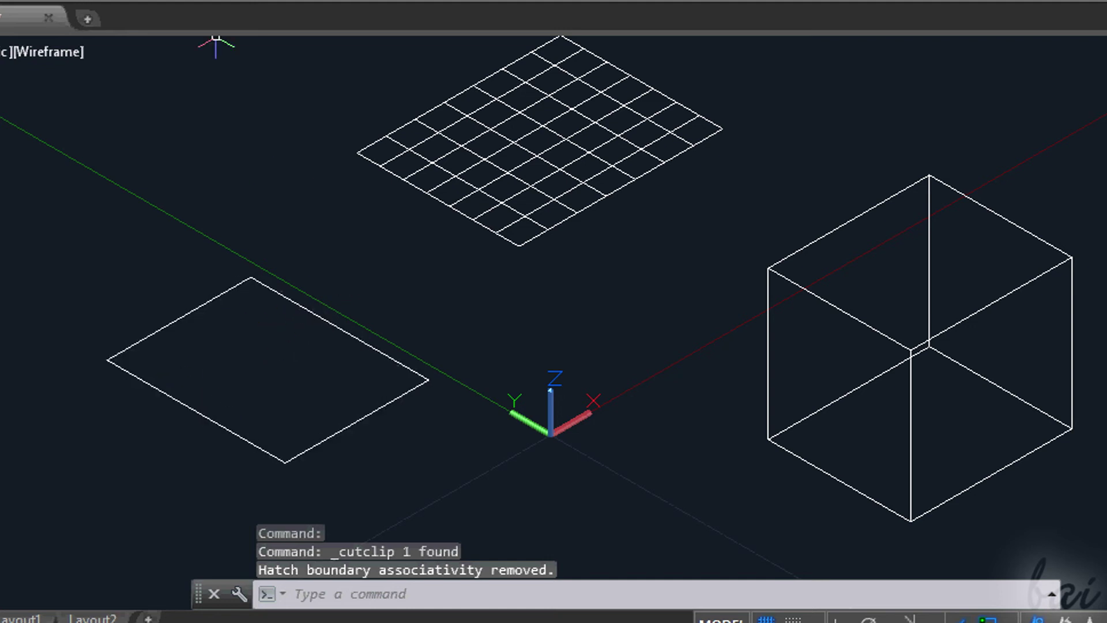
click(370, 343)
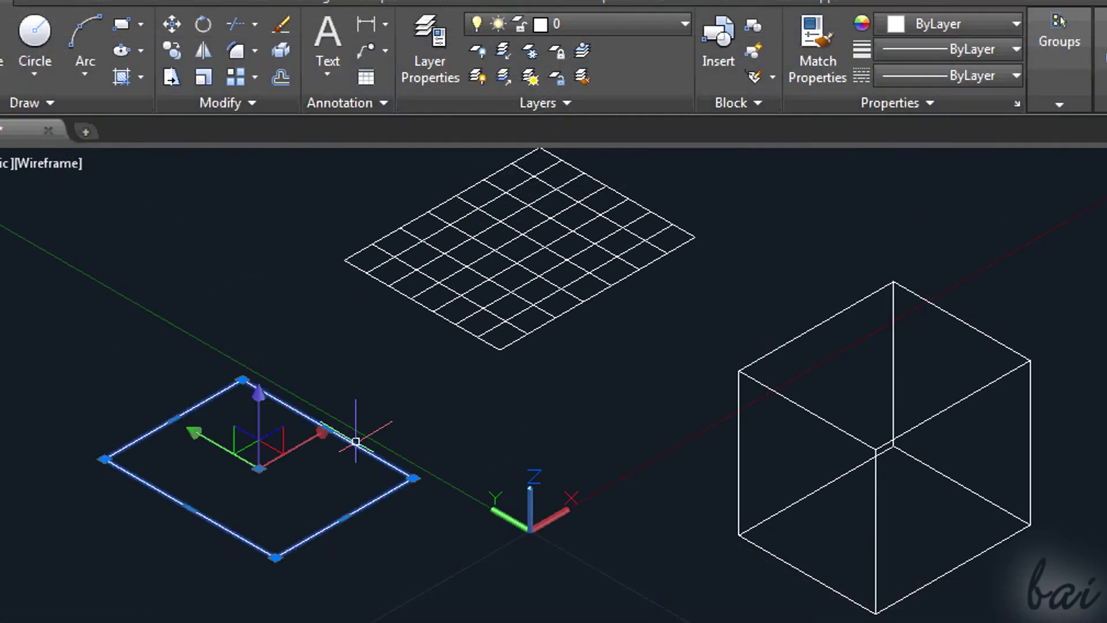
click(1000, 23)
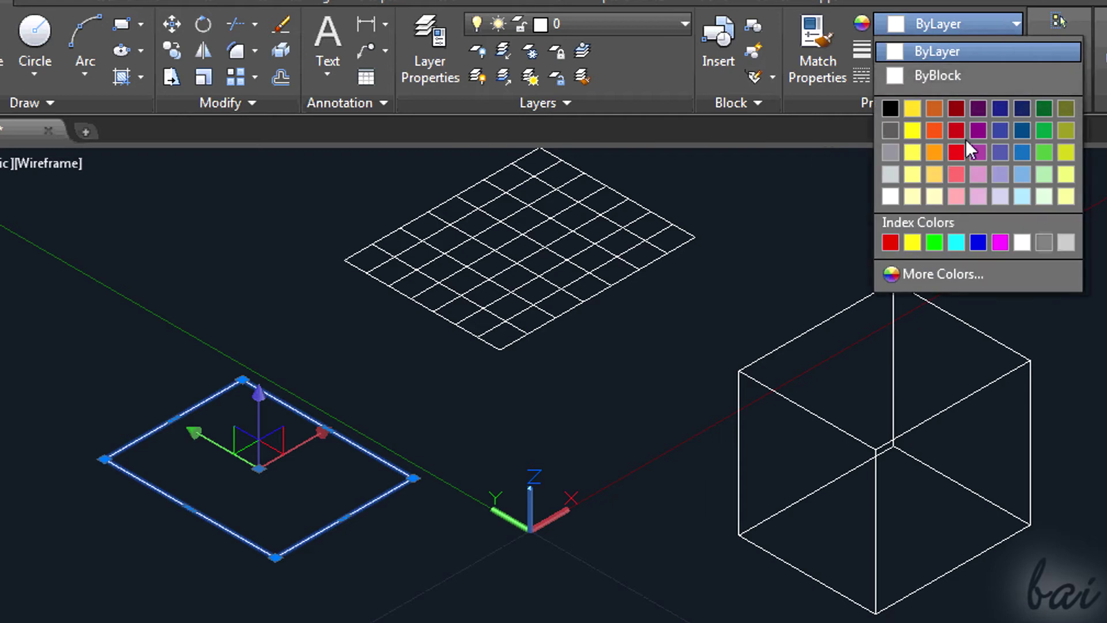
click(940, 129)
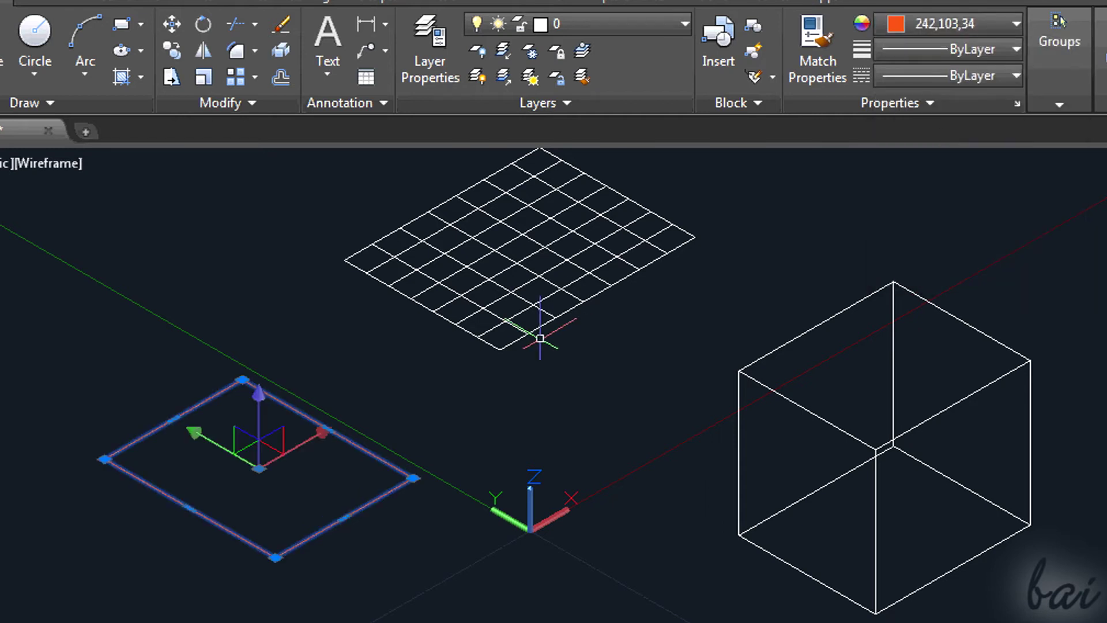
key(Escape)
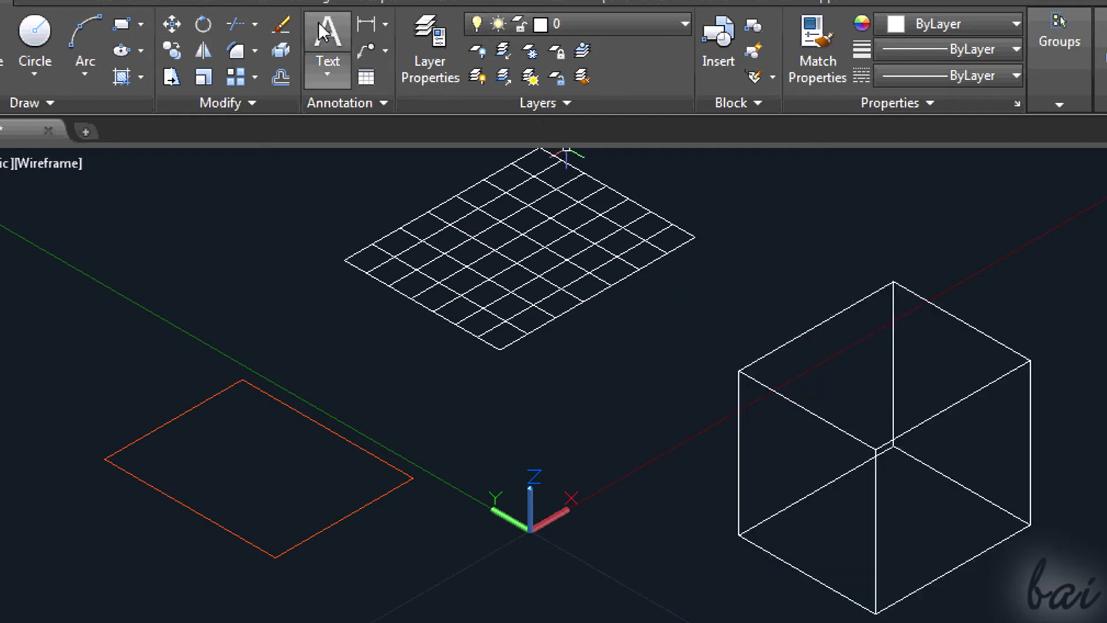
Add the 3D Tools set to the ribbon
right_click(1003, 5)
mouse_move(1061, 68)
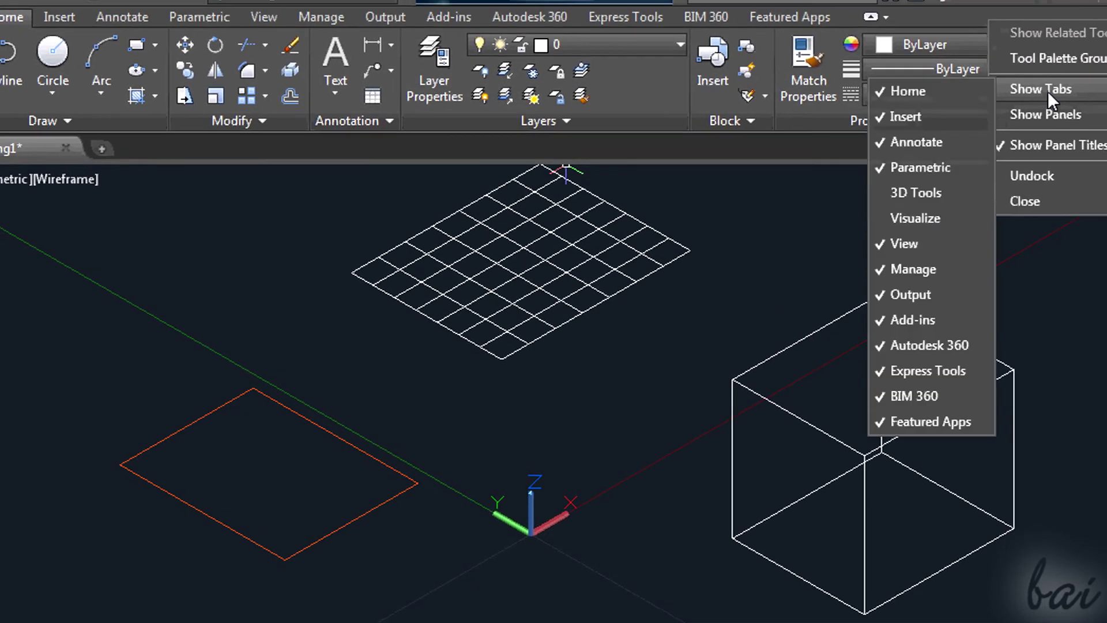
click(932, 201)
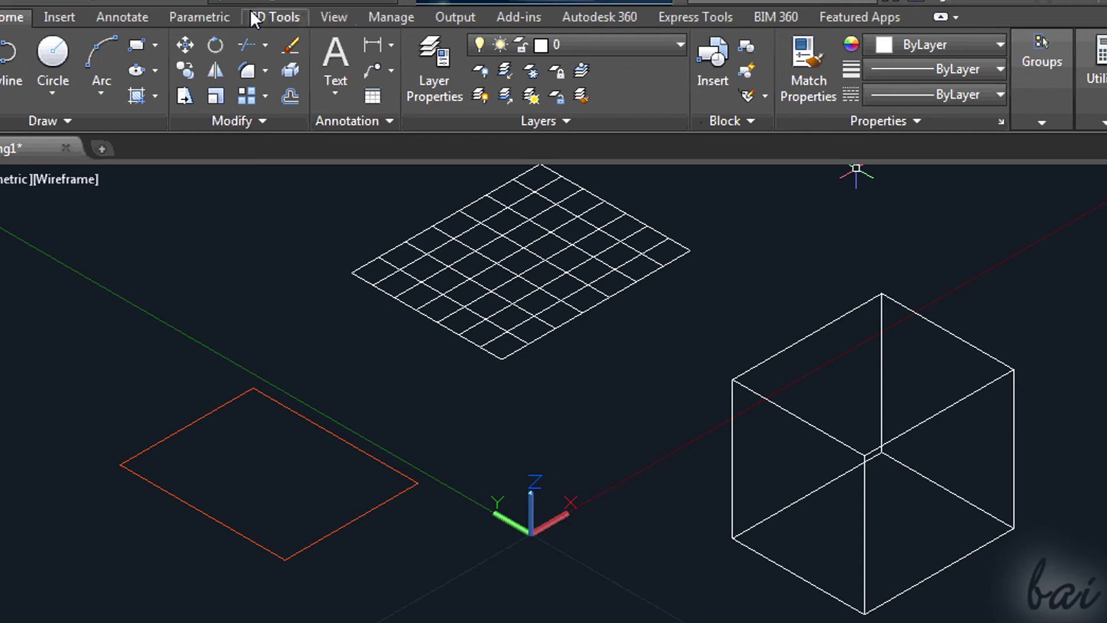
Start Color Edges on the box and pick its four top edges for recoloring
click(270, 16)
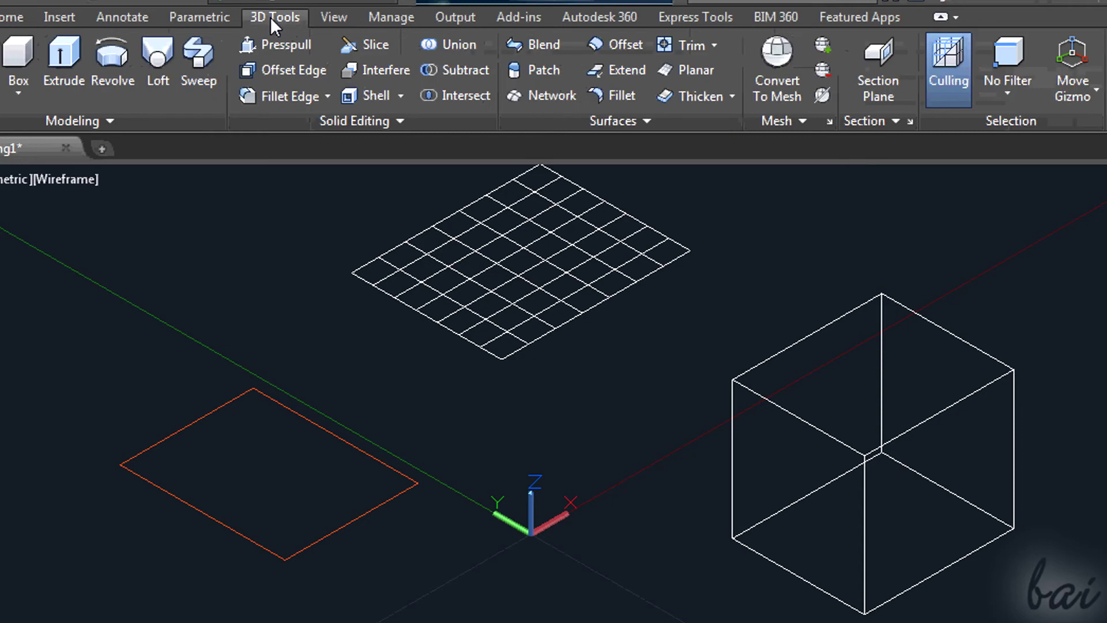
click(399, 120)
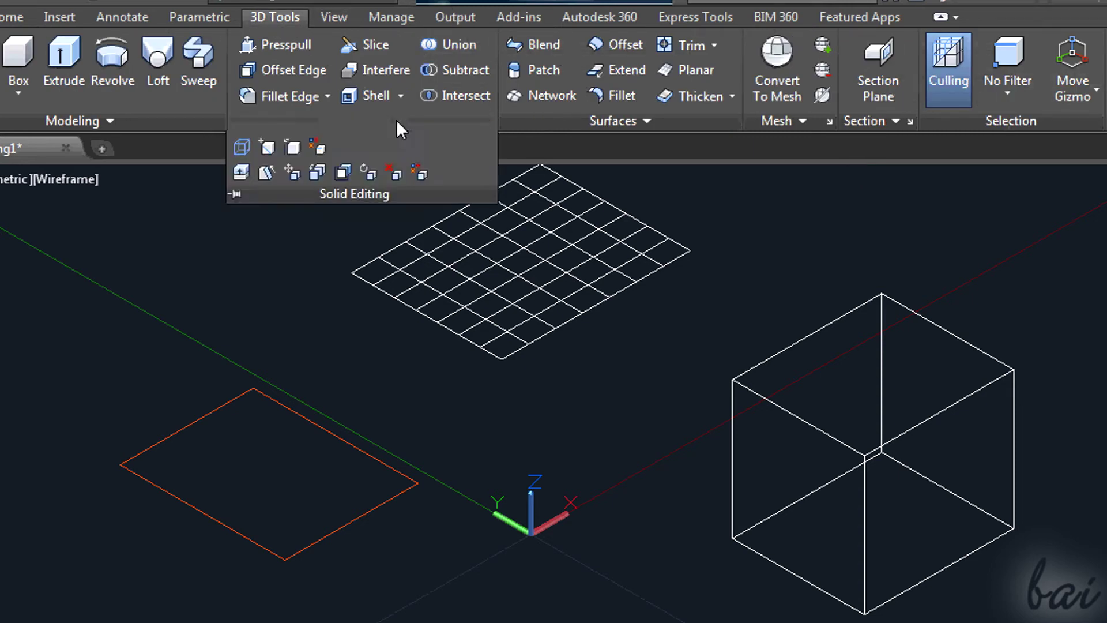
click(320, 148)
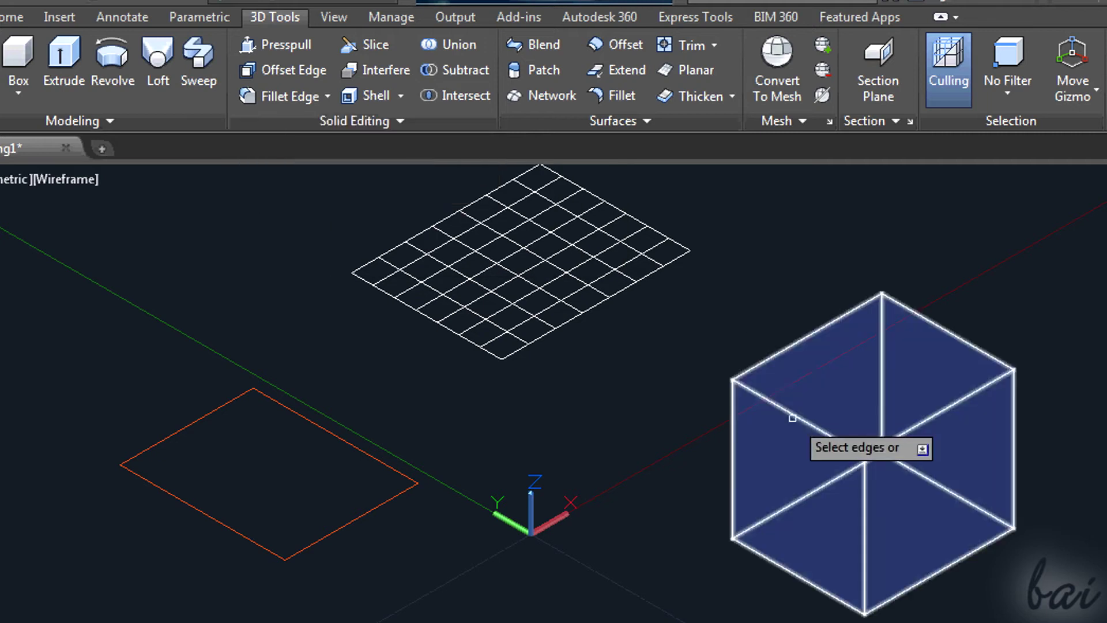
click(798, 418)
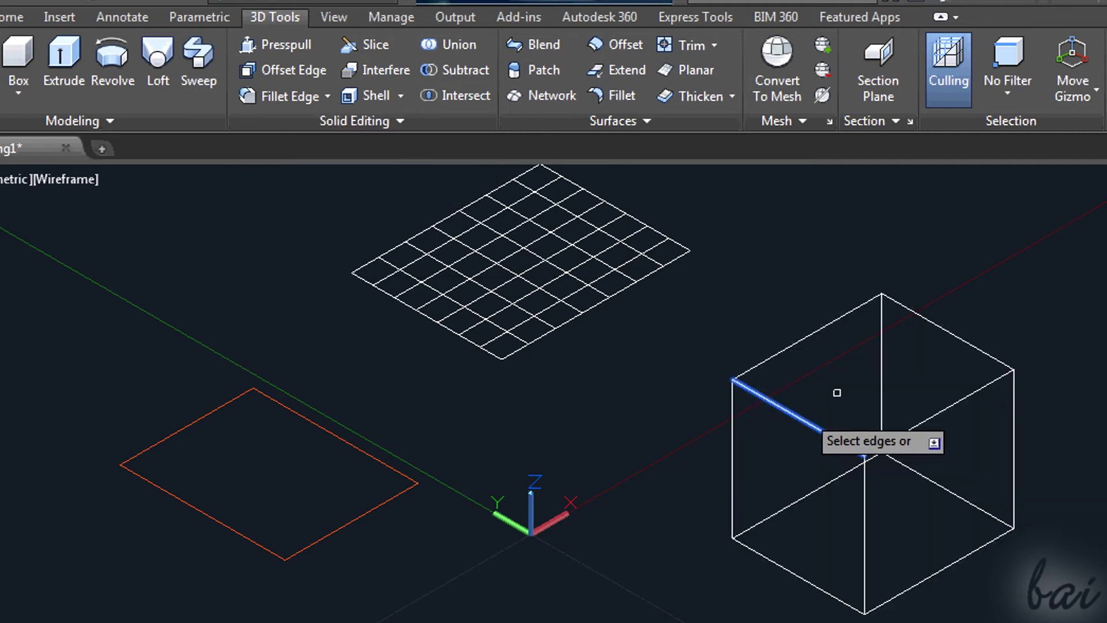
click(931, 415)
click(952, 333)
click(838, 319)
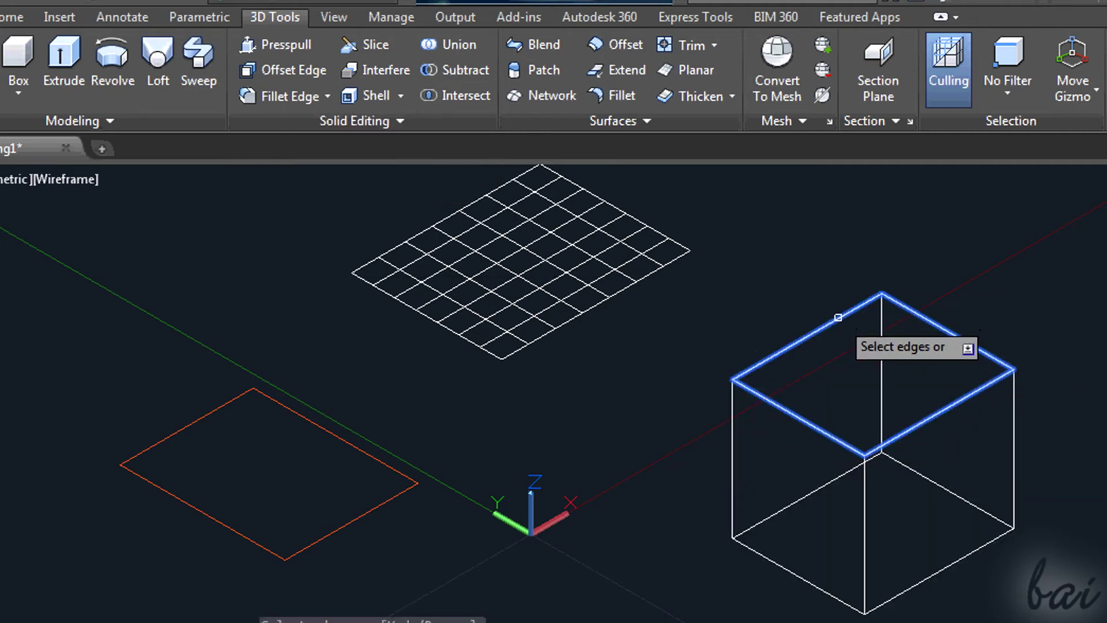
key(Return)
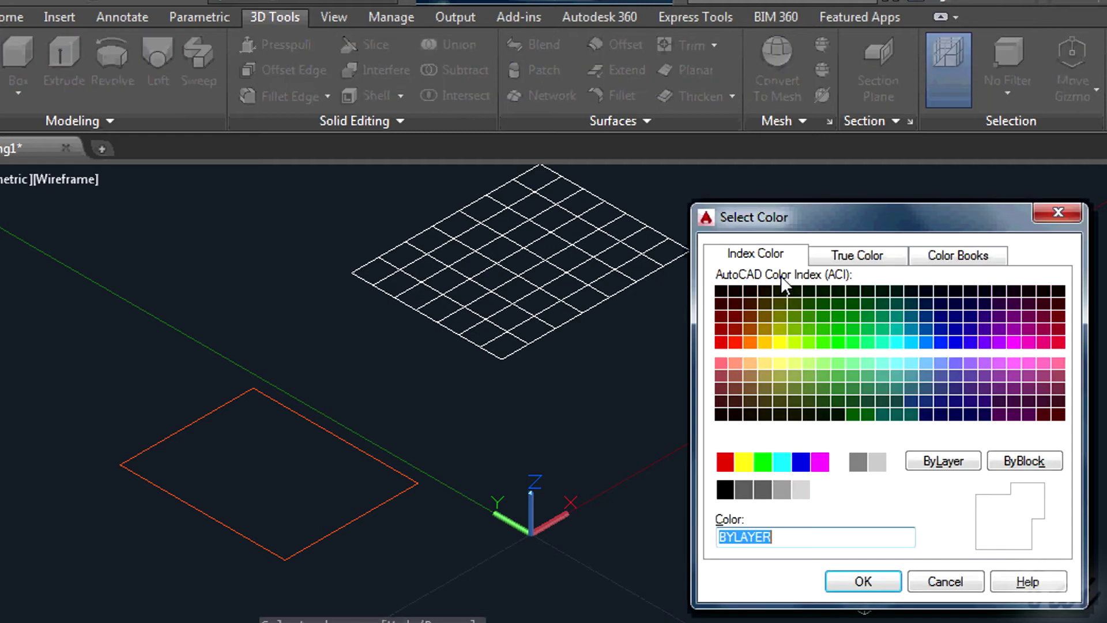
drag(845, 220, 422, 232)
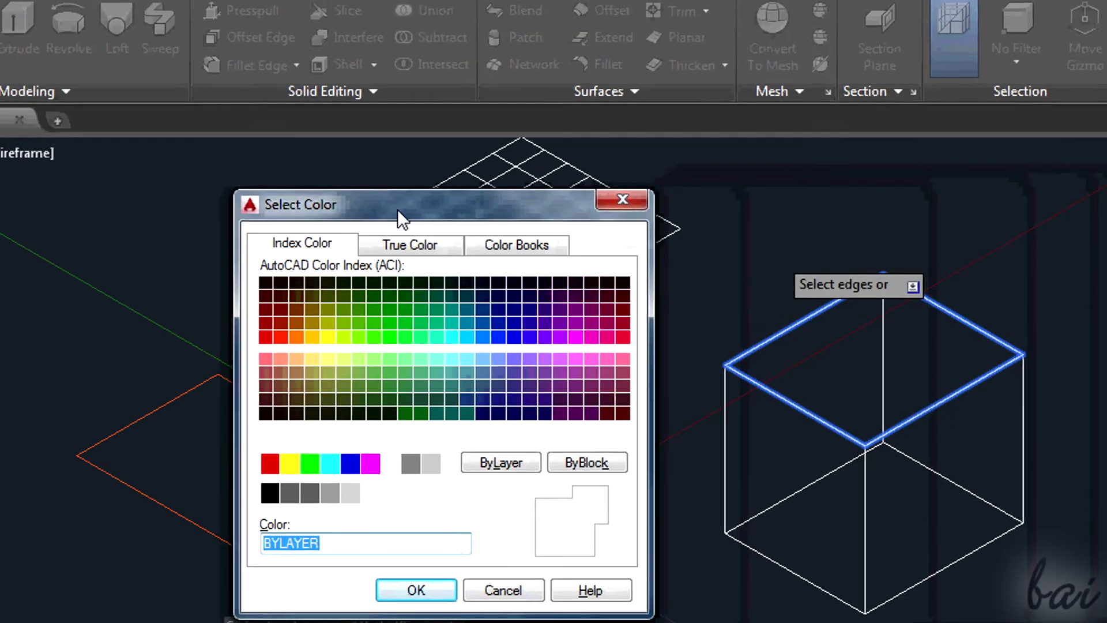
Try several index colors for the edges, including 130, and look through the True Color and Color Books choices
click(375, 336)
click(436, 336)
click(292, 202)
click(376, 202)
click(397, 165)
click(438, 202)
click(313, 238)
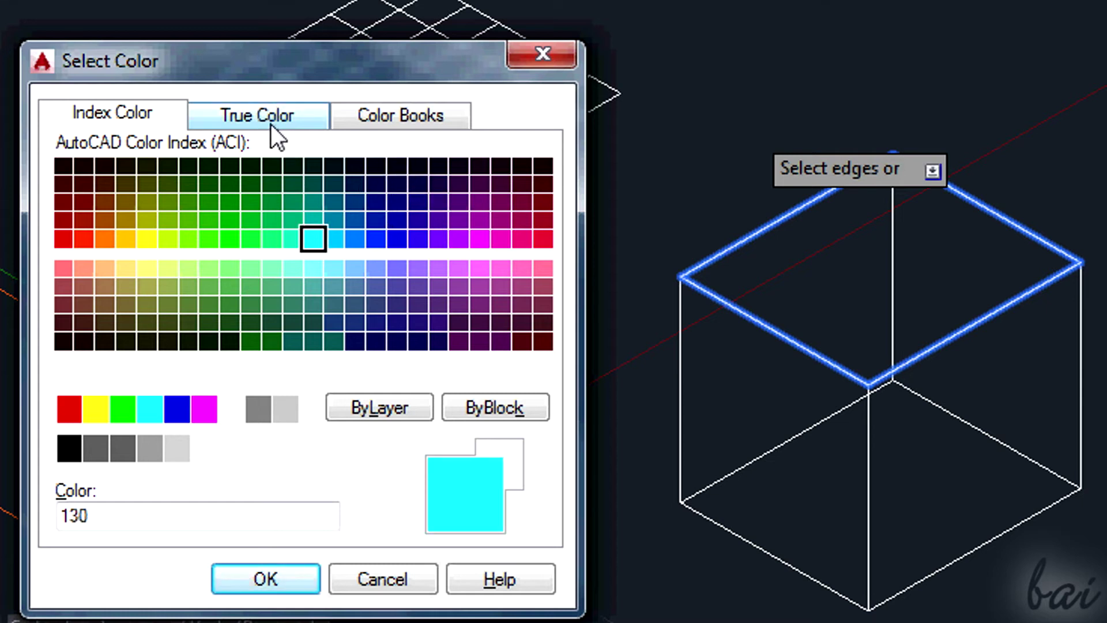
click(271, 123)
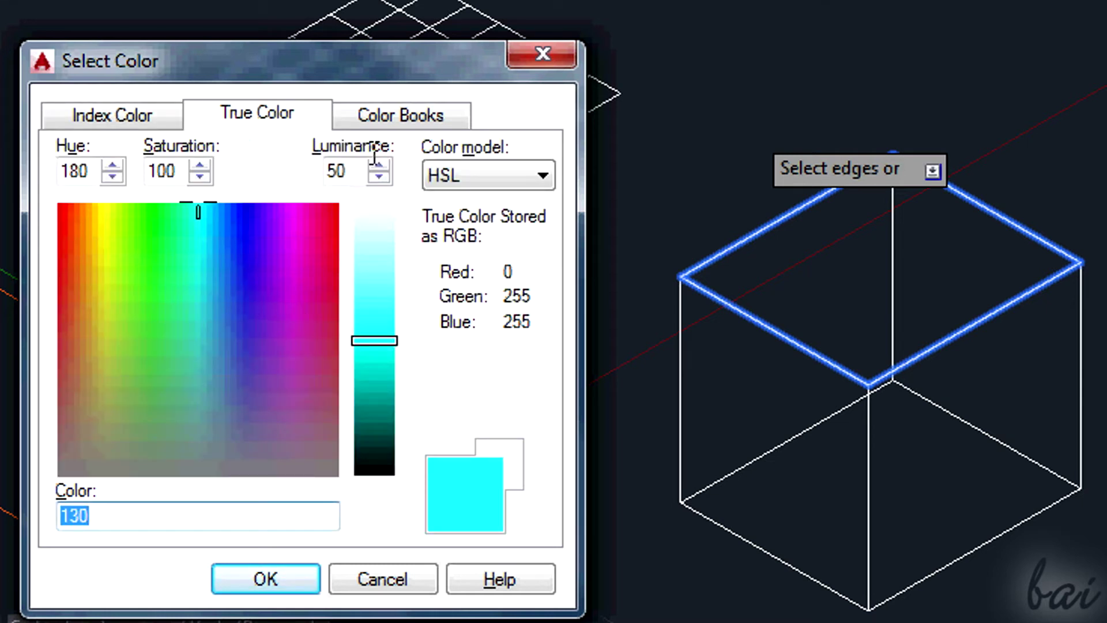
click(406, 120)
click(112, 114)
Color the box's four top edges bright green with index color 80
click(208, 238)
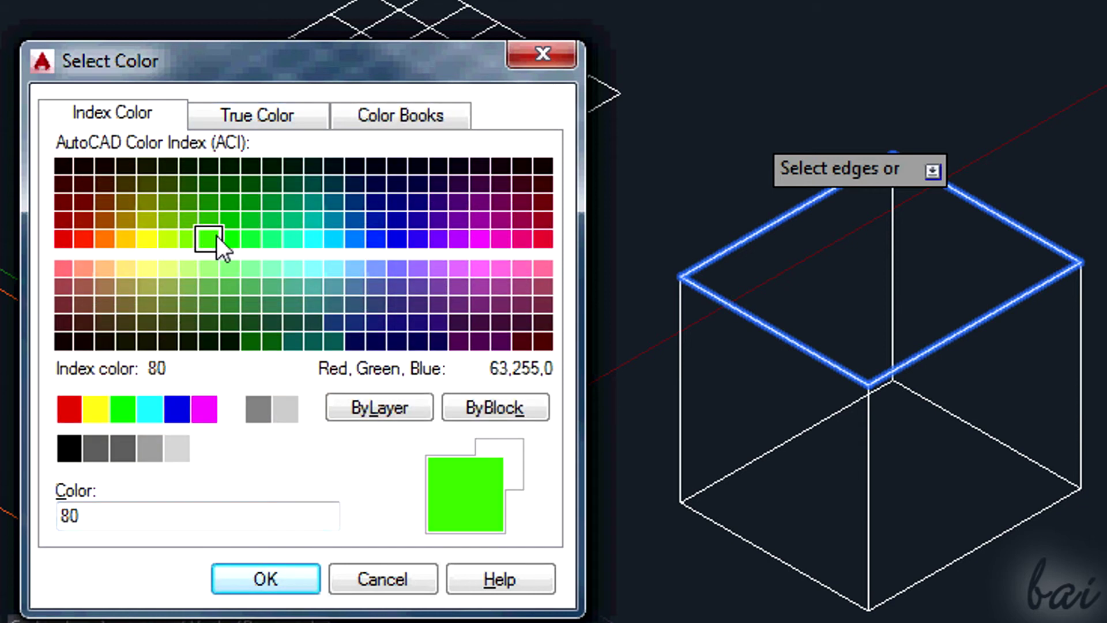
click(283, 580)
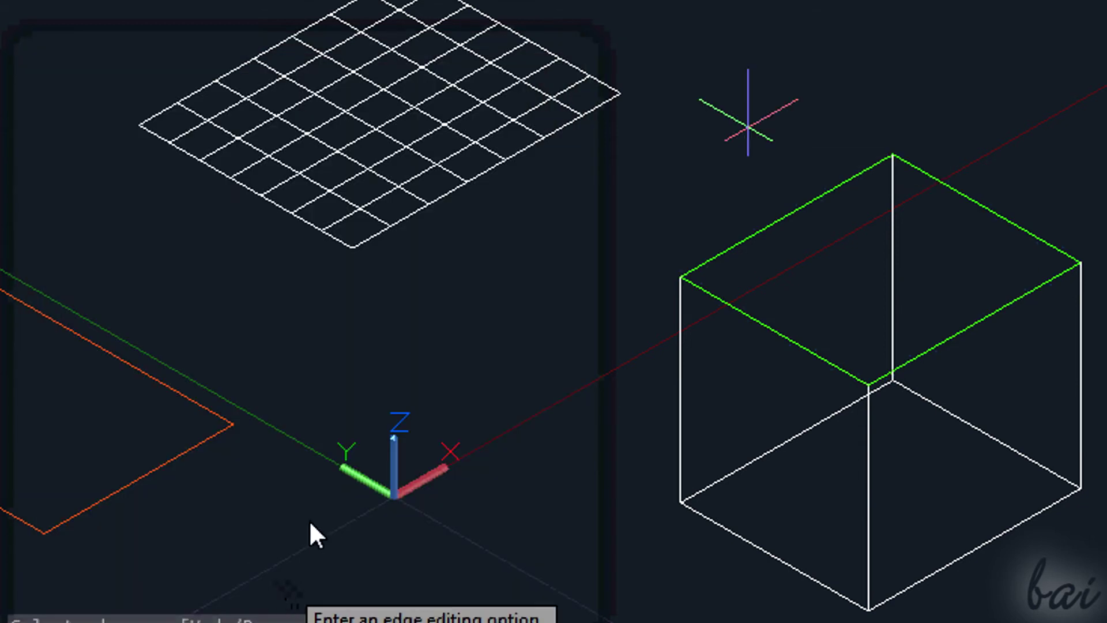
key(Escape)
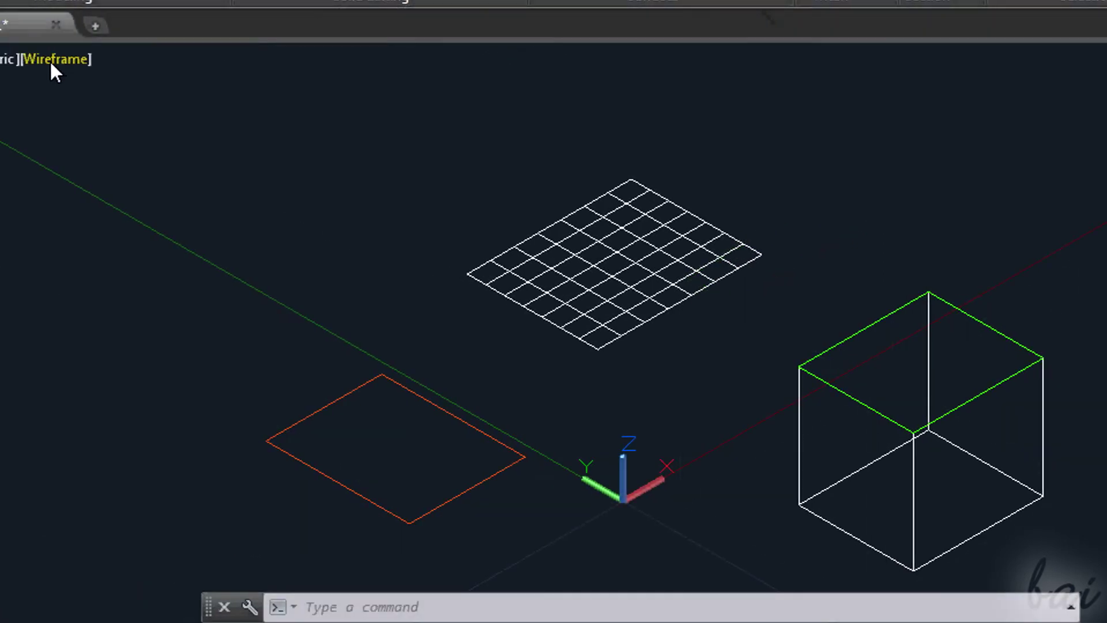
Set the viewport to the Realistic visual style and color the box's top and front-left faces yellow
click(50, 60)
click(111, 196)
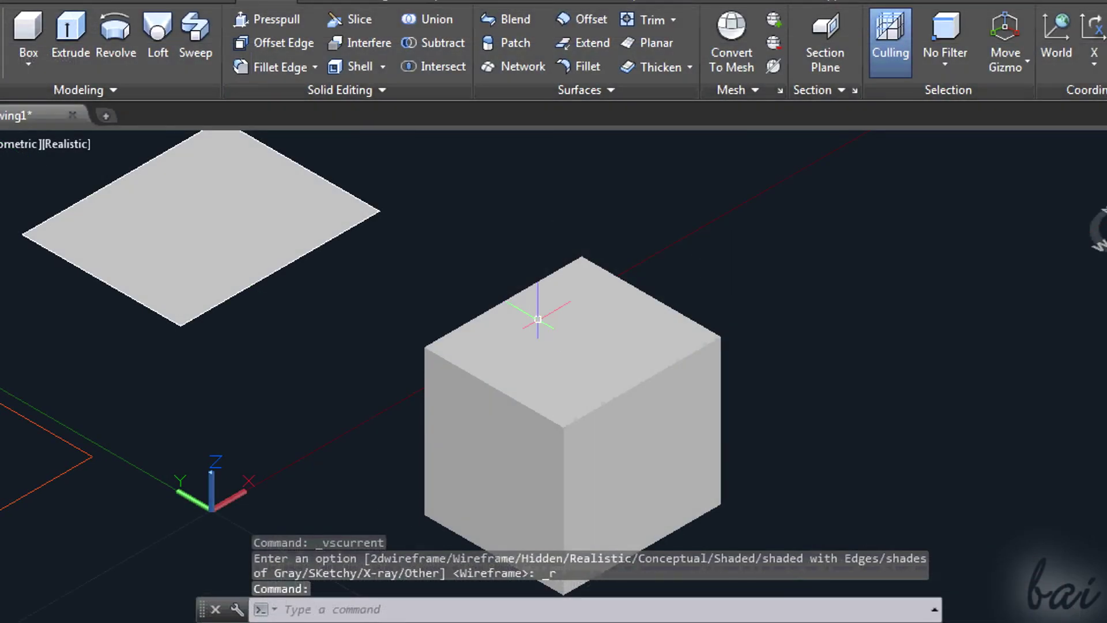
click(328, 85)
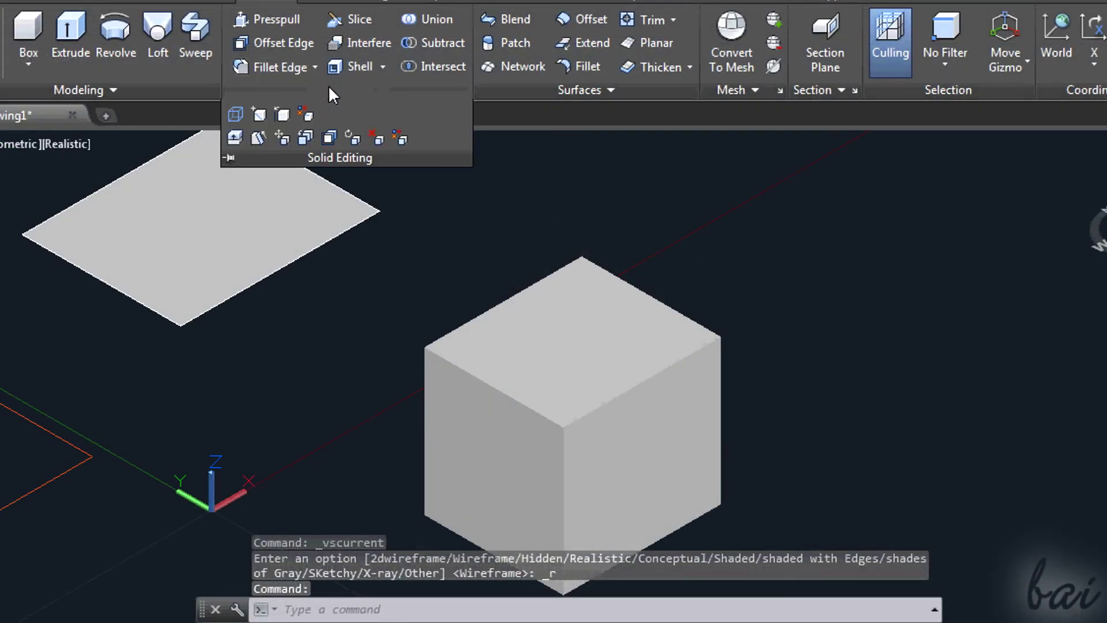
click(399, 140)
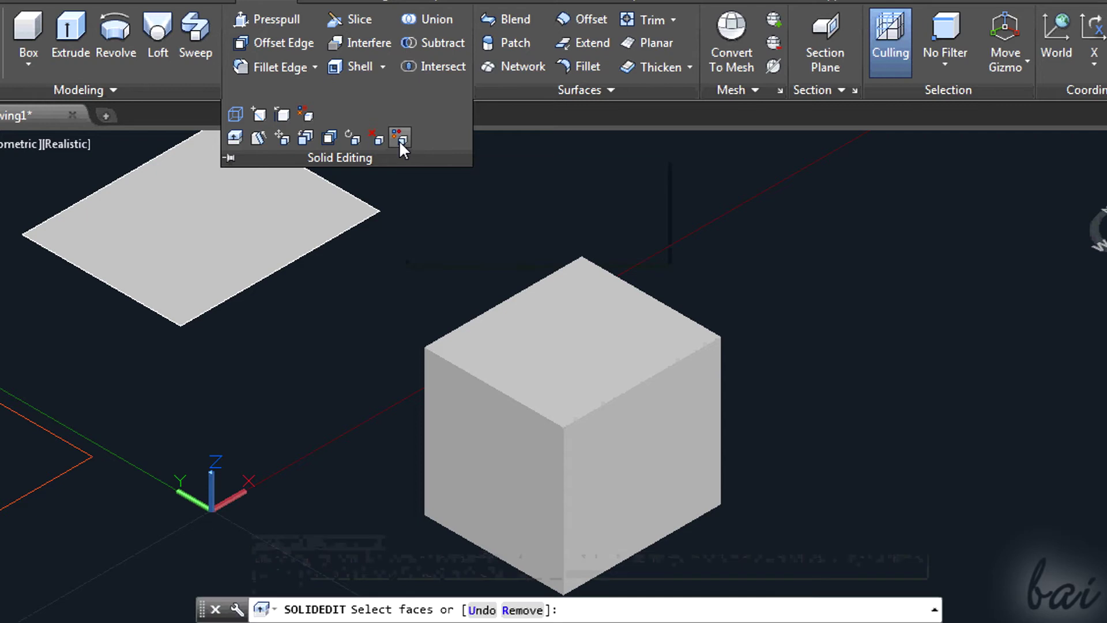
click(429, 276)
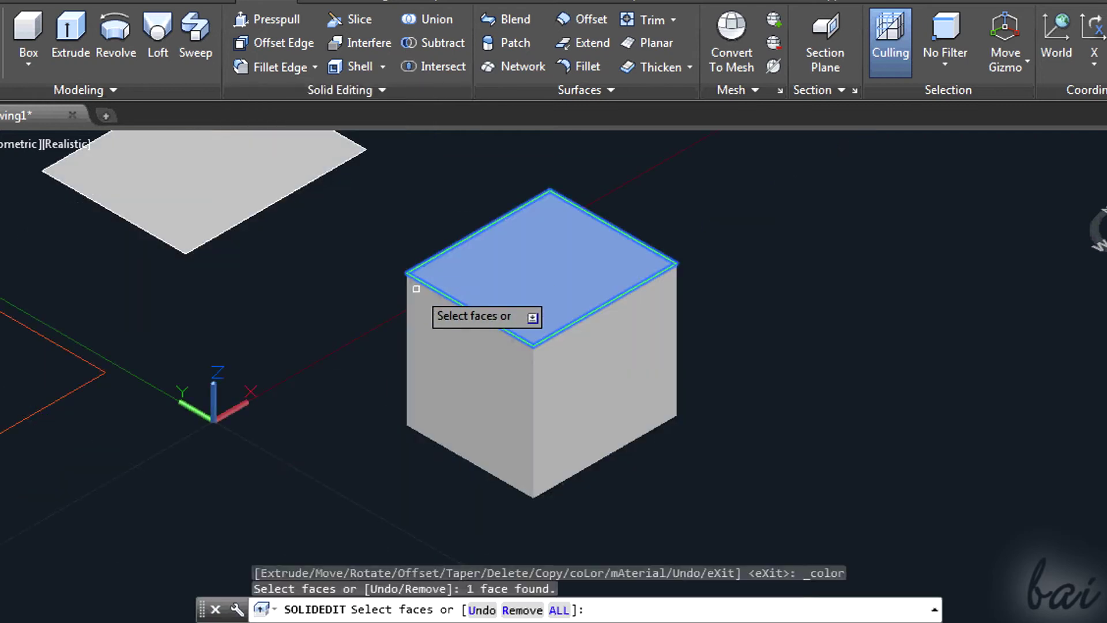
click(419, 297)
key(Return)
drag(507, 185, 941, 176)
click(775, 292)
click(852, 513)
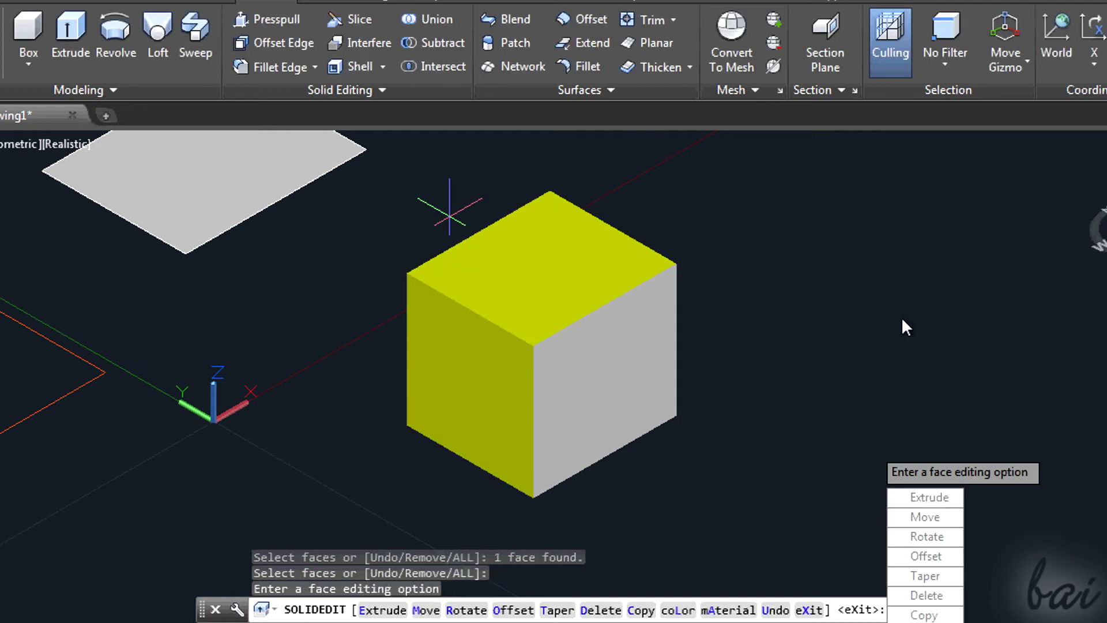
key(Escape)
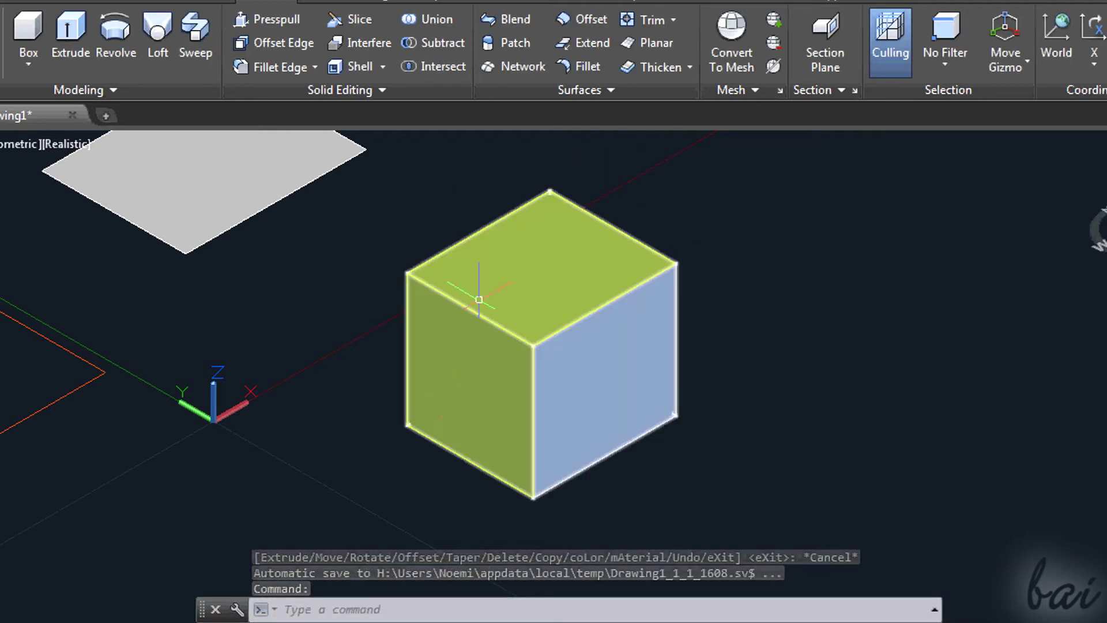
Recolor the box's front-left face red with index color 10
click(376, 95)
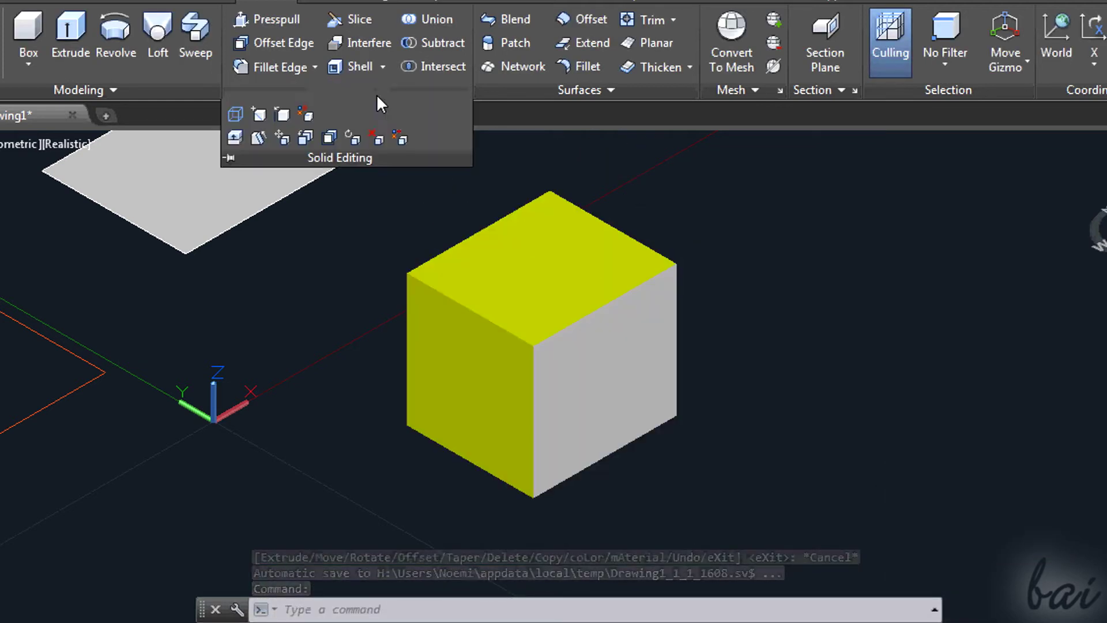
click(402, 137)
click(449, 357)
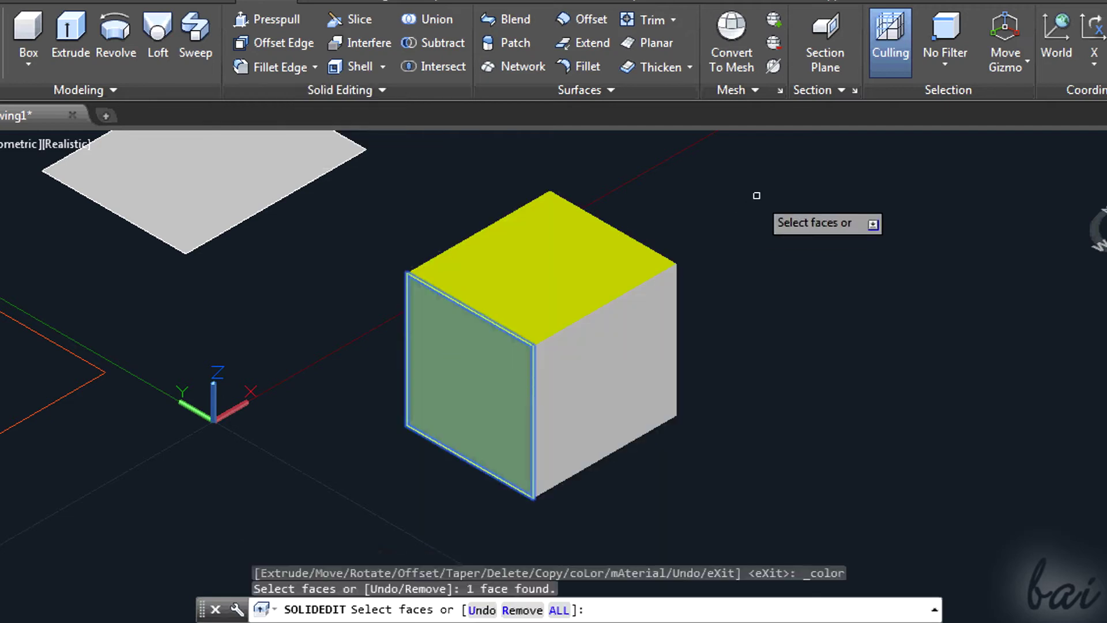
key(Return)
click(720, 291)
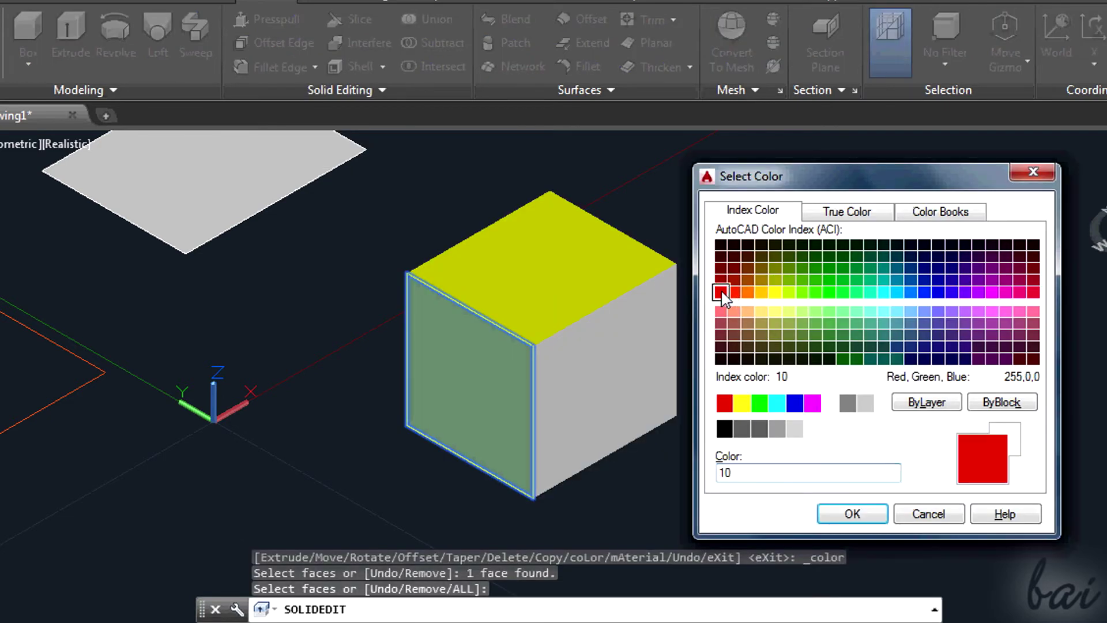
click(852, 514)
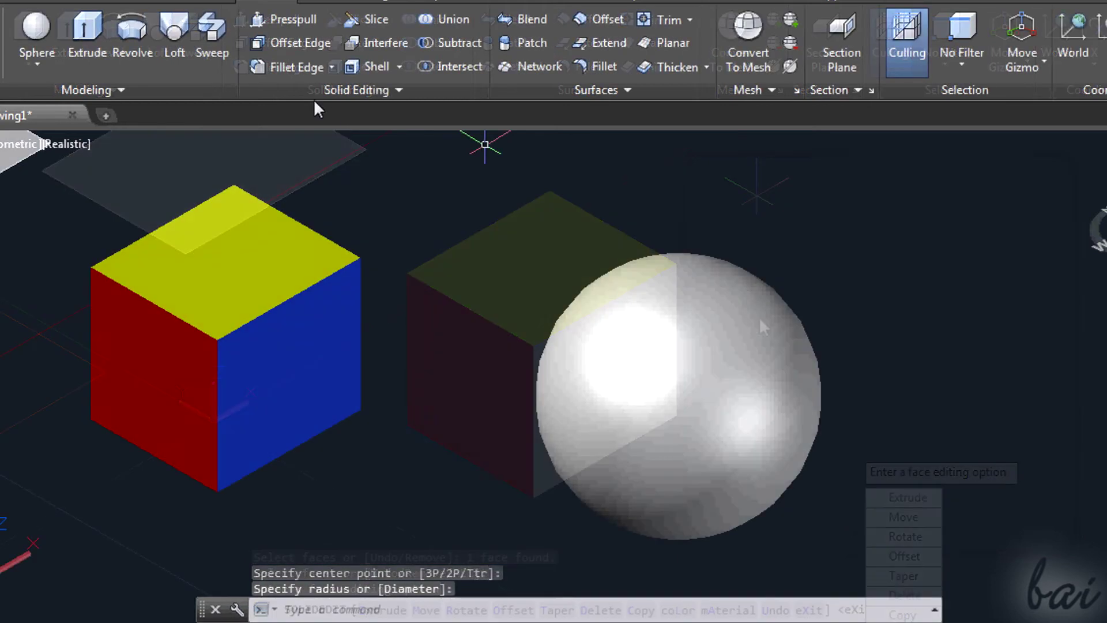
Color the sphere's face magenta with index color 210 using Color Faces
click(361, 86)
click(414, 138)
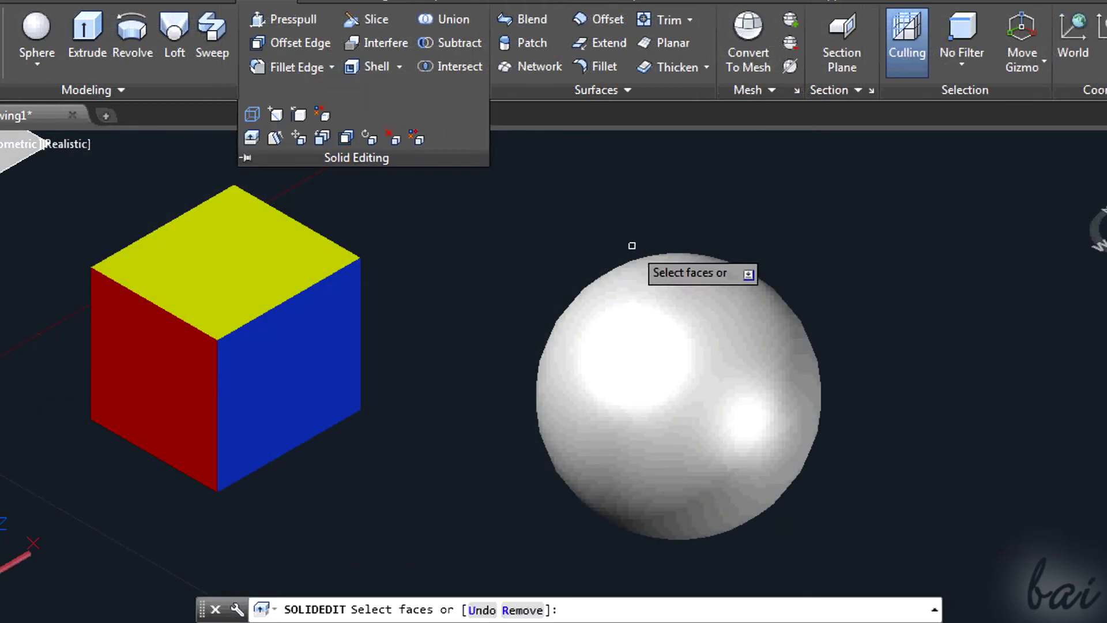
click(669, 329)
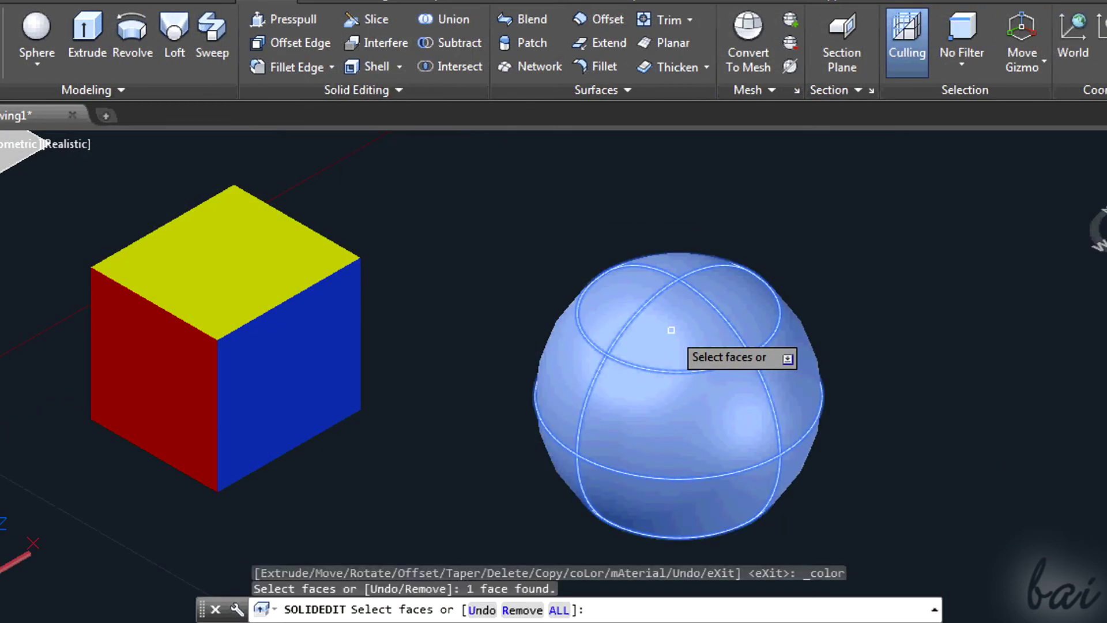
key(Return)
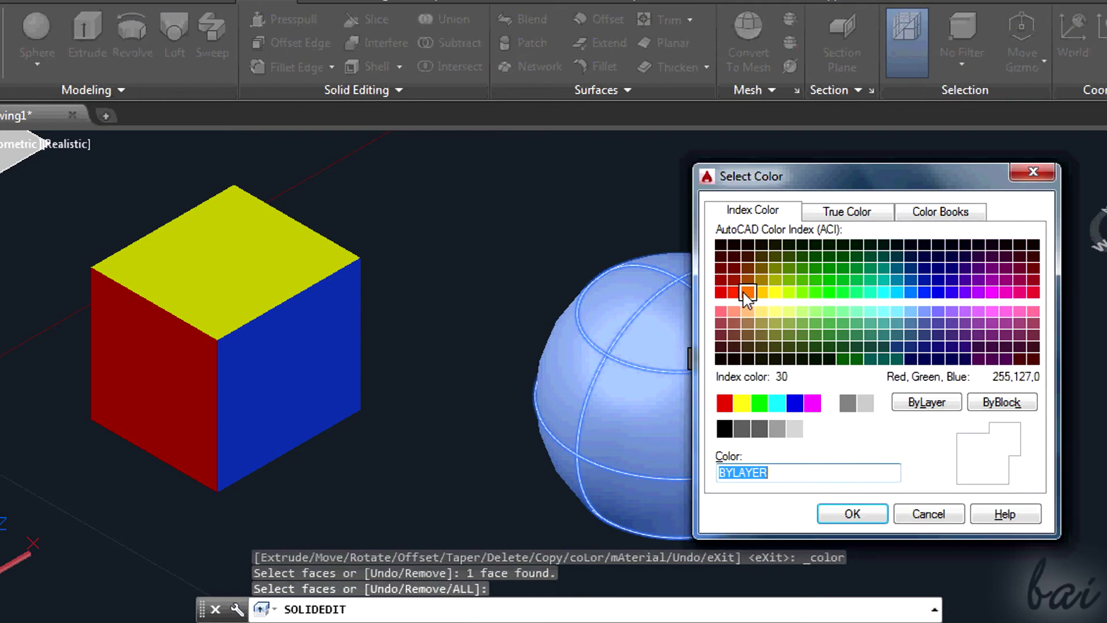
click(991, 292)
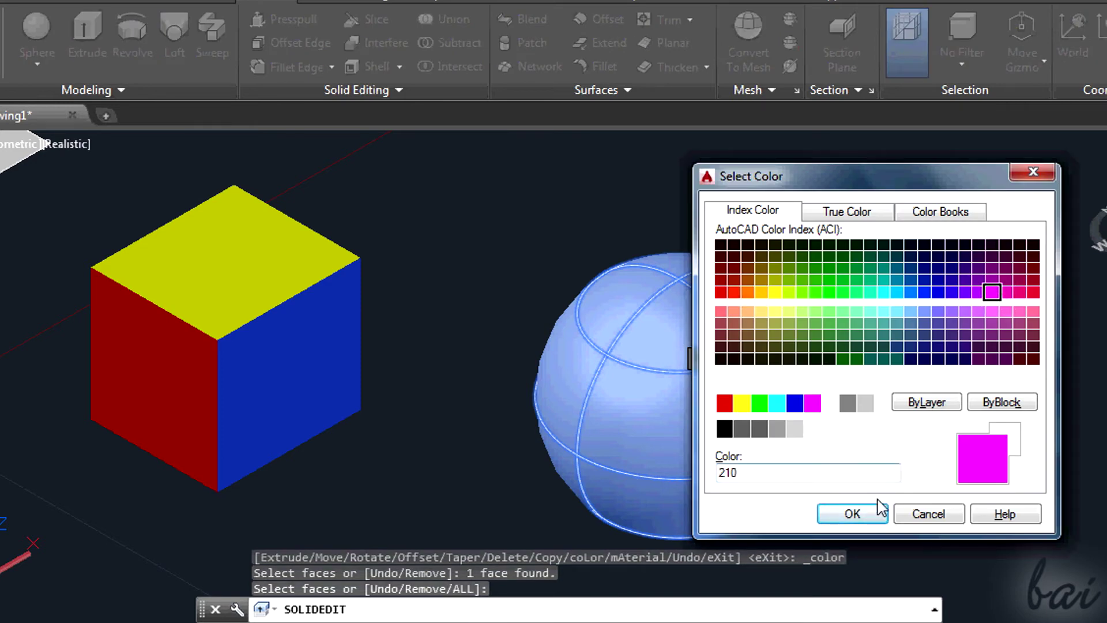
click(852, 514)
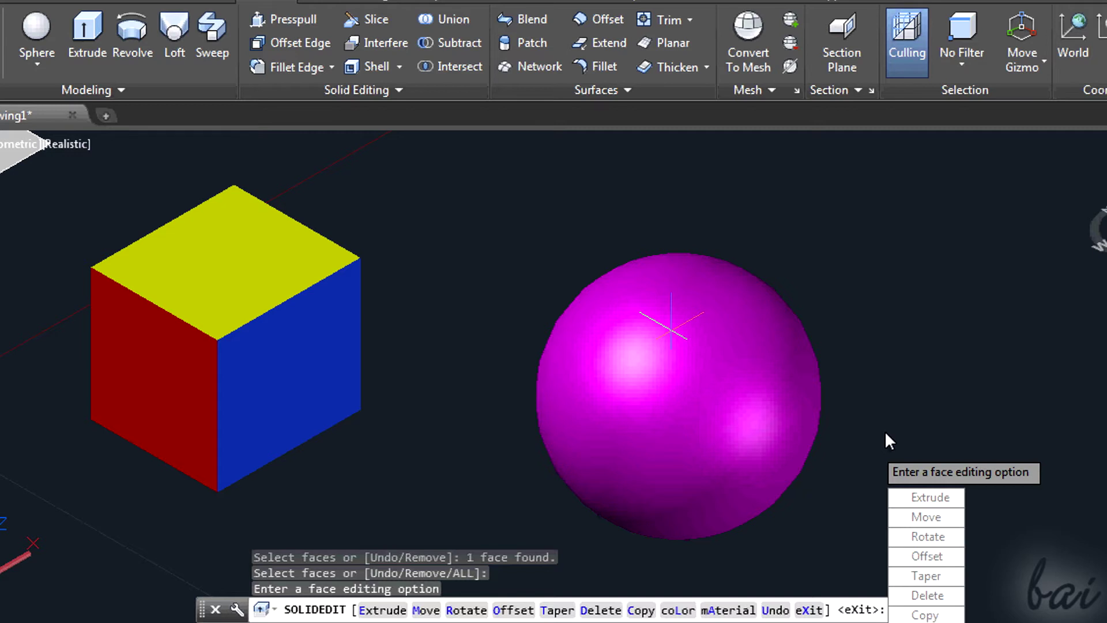
key(Escape)
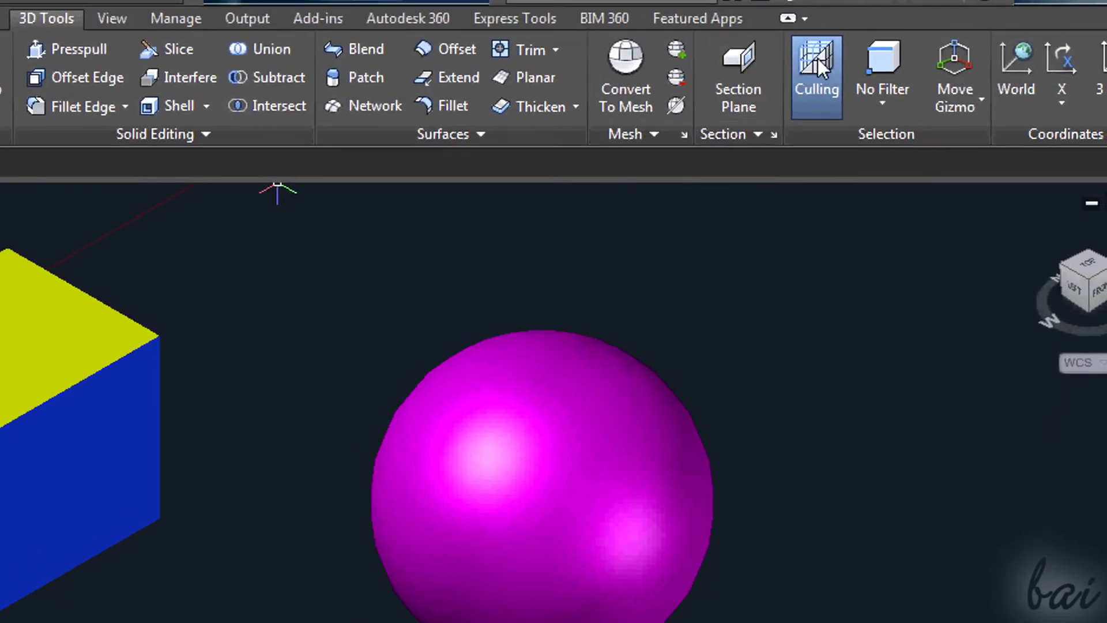
Add the Visualize set to the ribbon
right_click(842, 17)
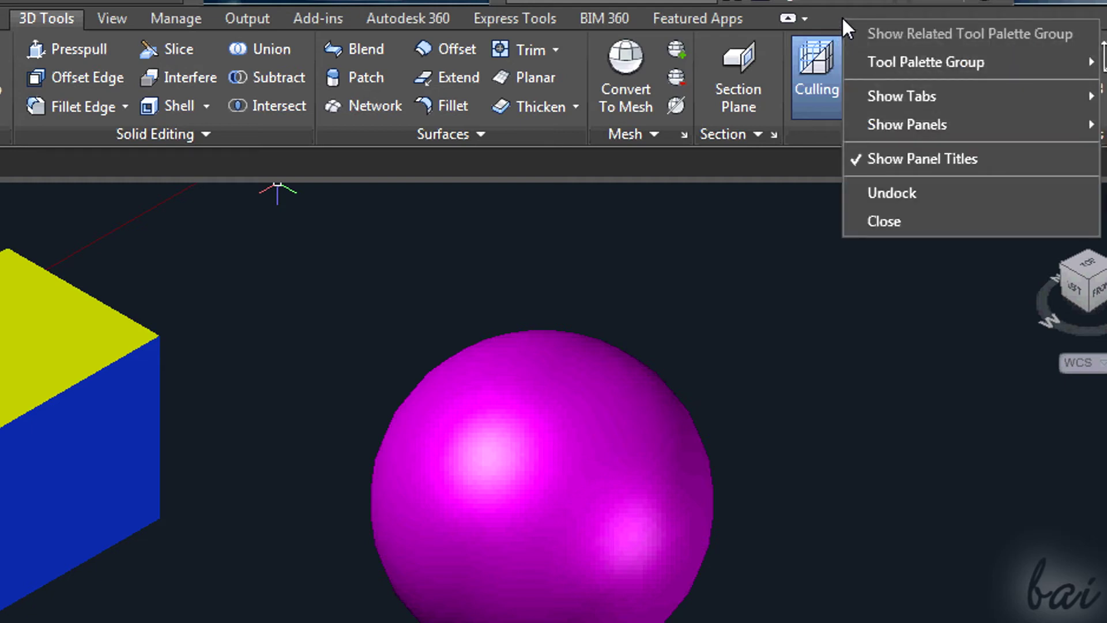
mouse_move(904, 88)
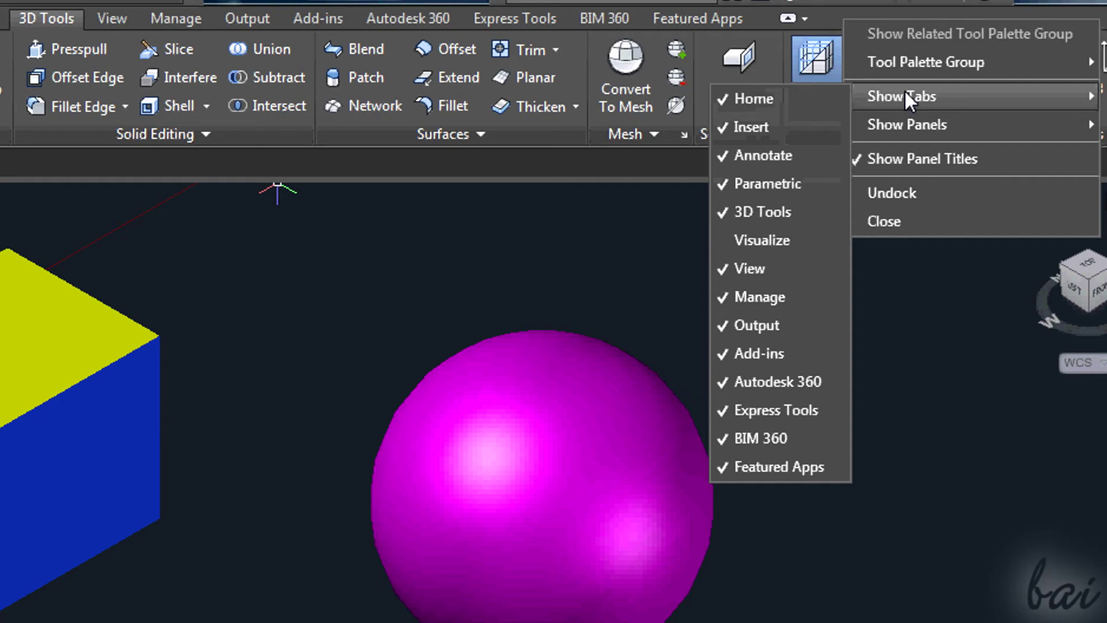
click(796, 245)
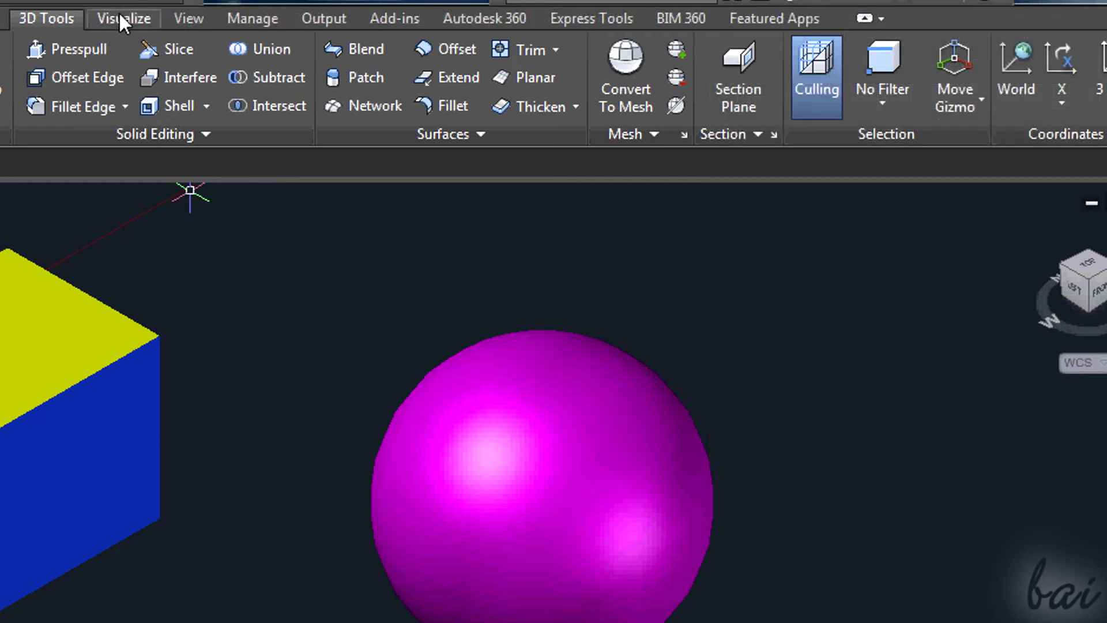
Open the Materials Browser, browse the Autodesk Library to the Concrete materials and widen the material list
click(120, 16)
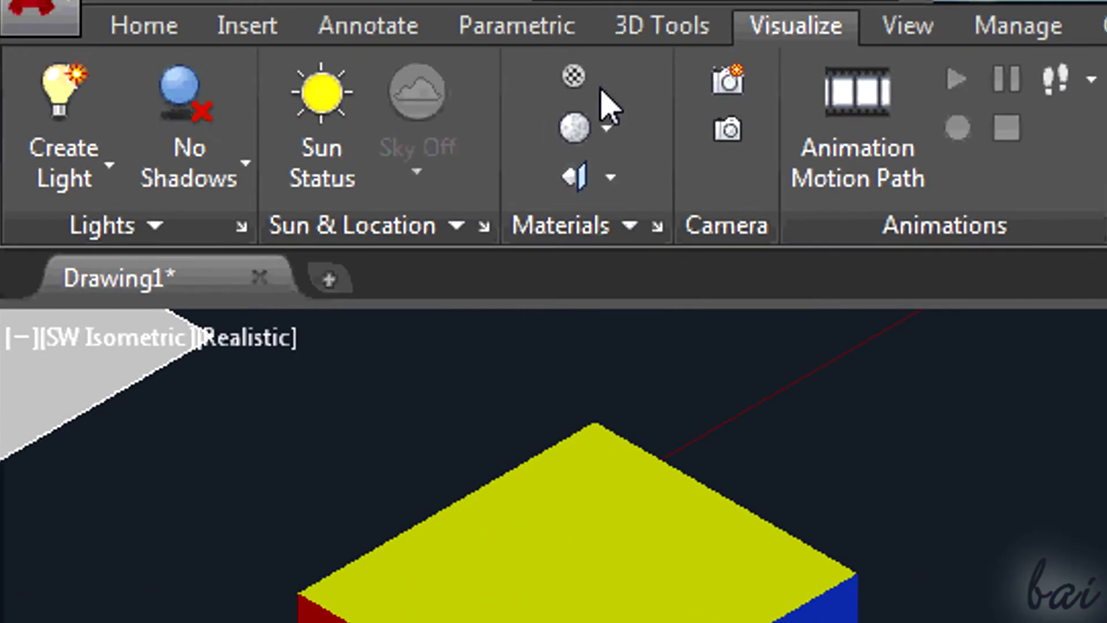
click(573, 78)
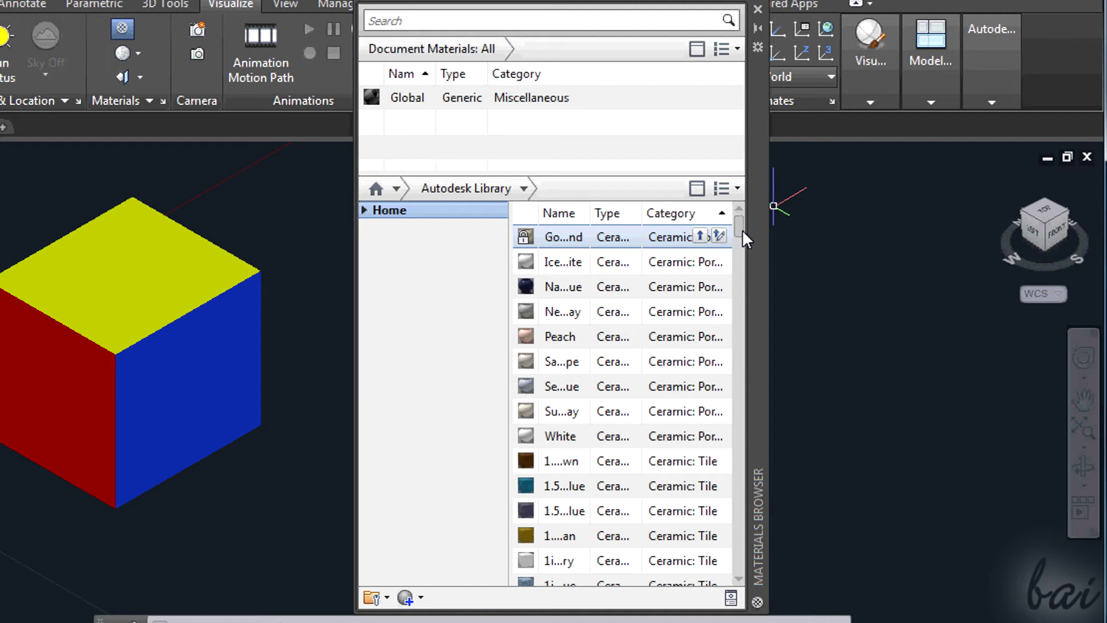
scroll(739, 231, down, 15)
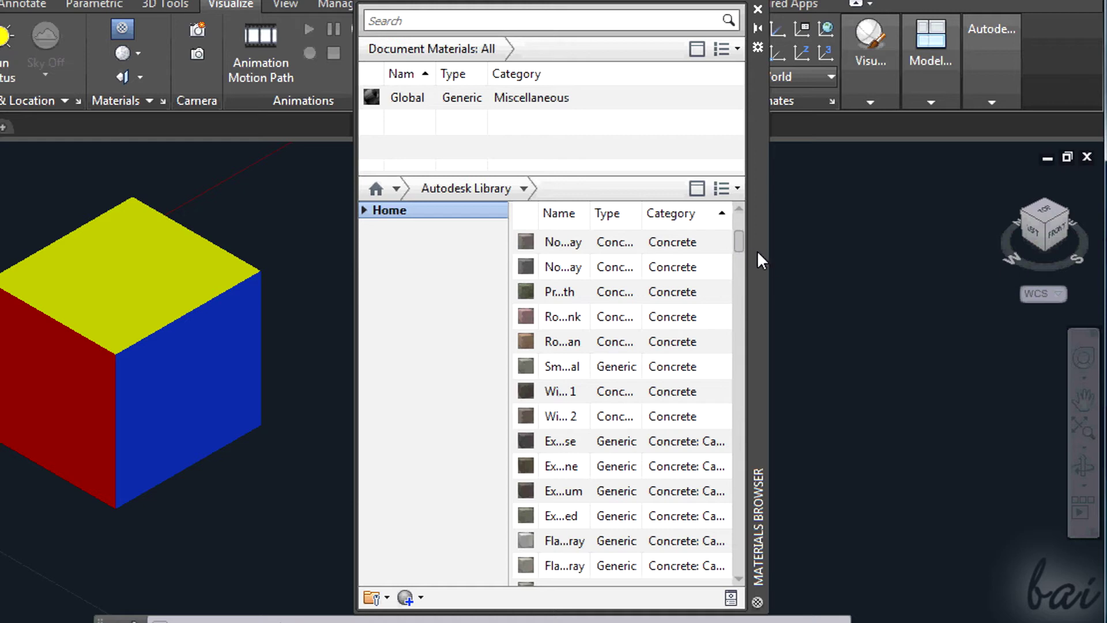
drag(508, 282, 443, 287)
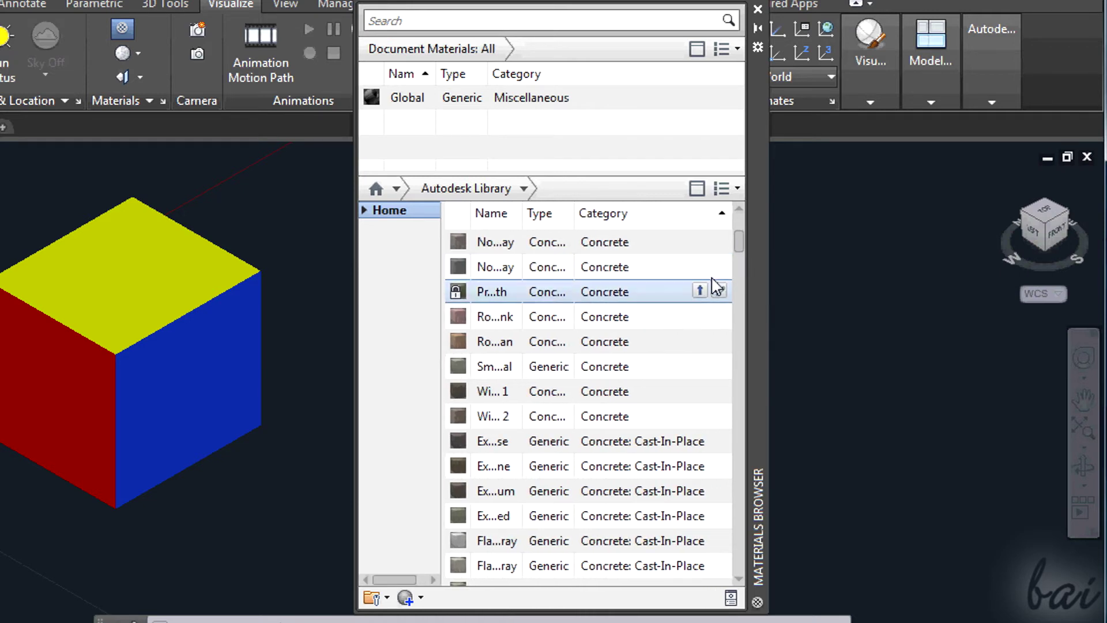
Add a Flooring: Carpet material, the Beechwood - Honey wood and the Indoor Pool water from the Autodesk Library to the document materials
scroll(669, 346, down, 10)
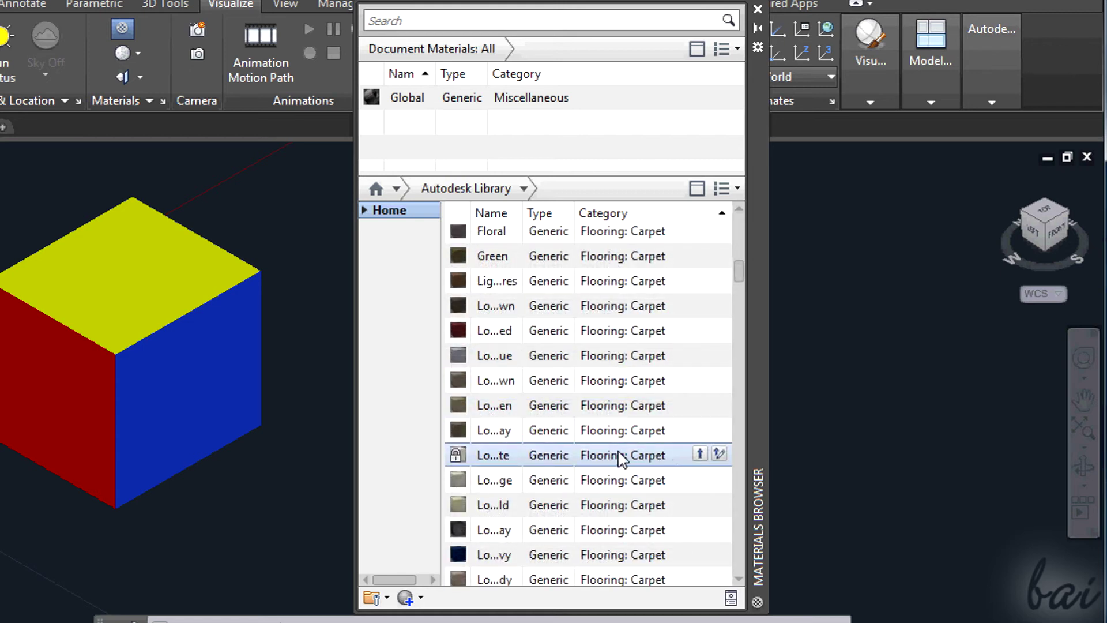
click(700, 455)
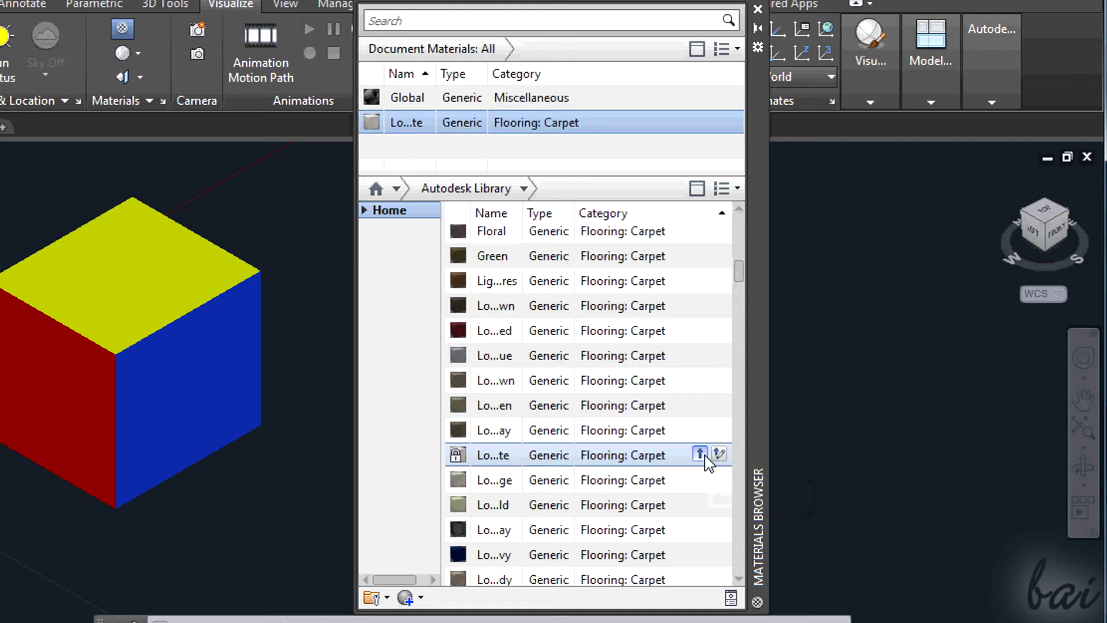
scroll(704, 472, down, 9)
scroll(701, 489, down, 10)
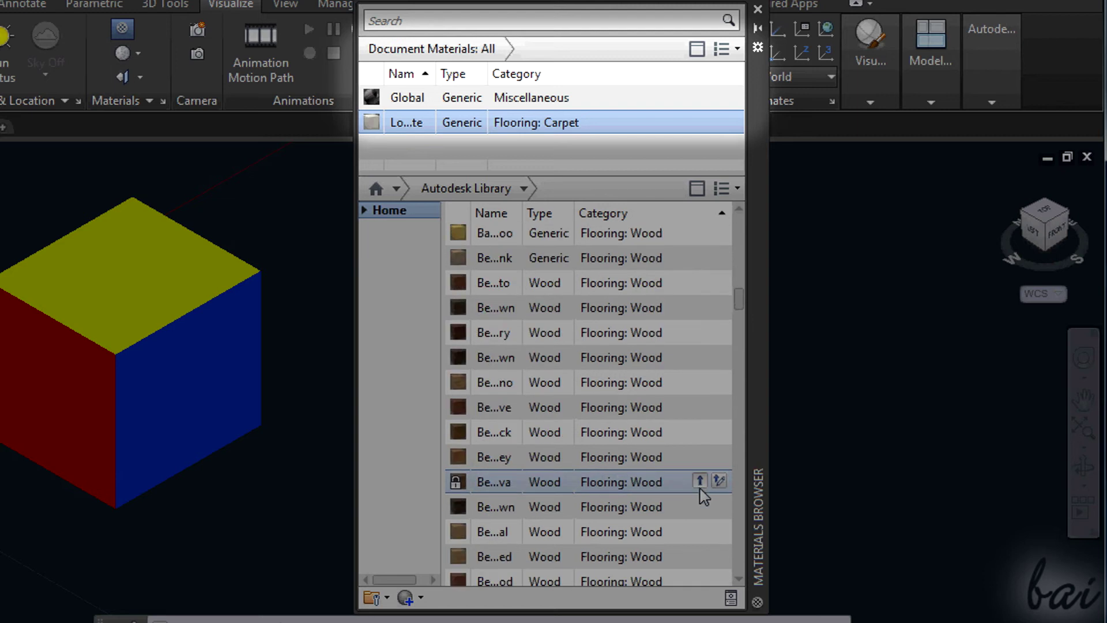
scroll(702, 495, down, 2)
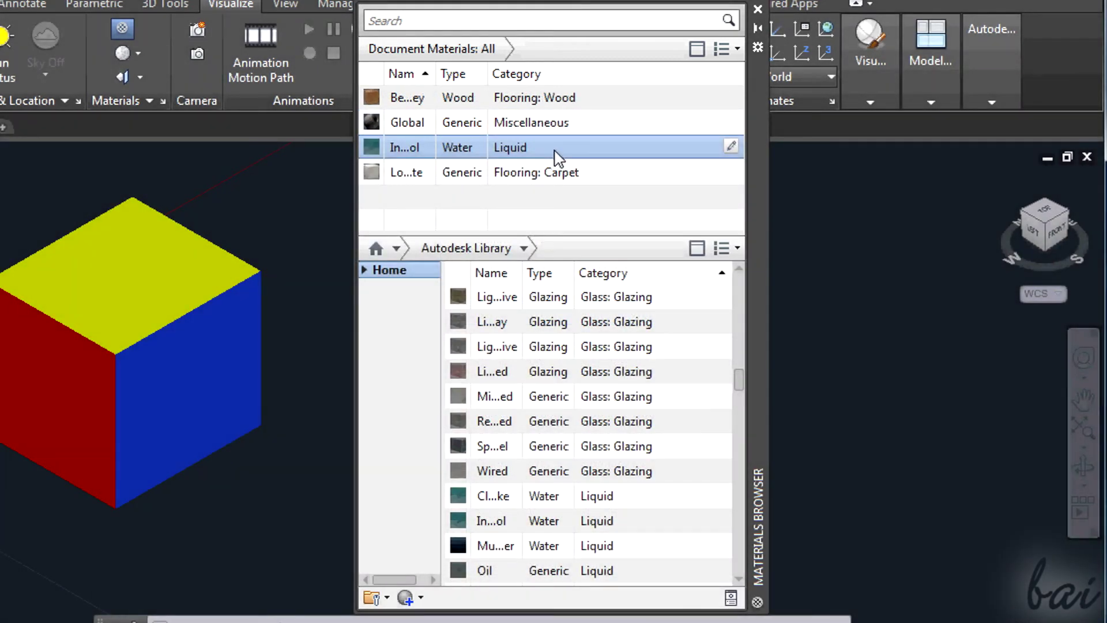
Open the Indoor Pool material for editing and switch its preview to a cylinder, a sphere and a glass curtain wall
double_click(554, 152)
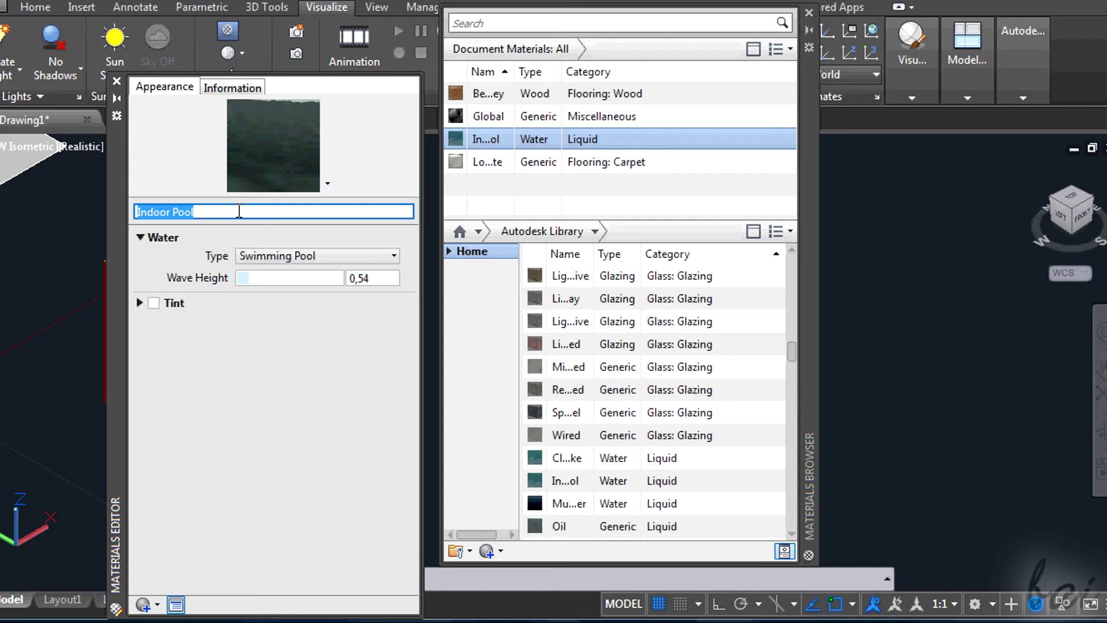
click(327, 184)
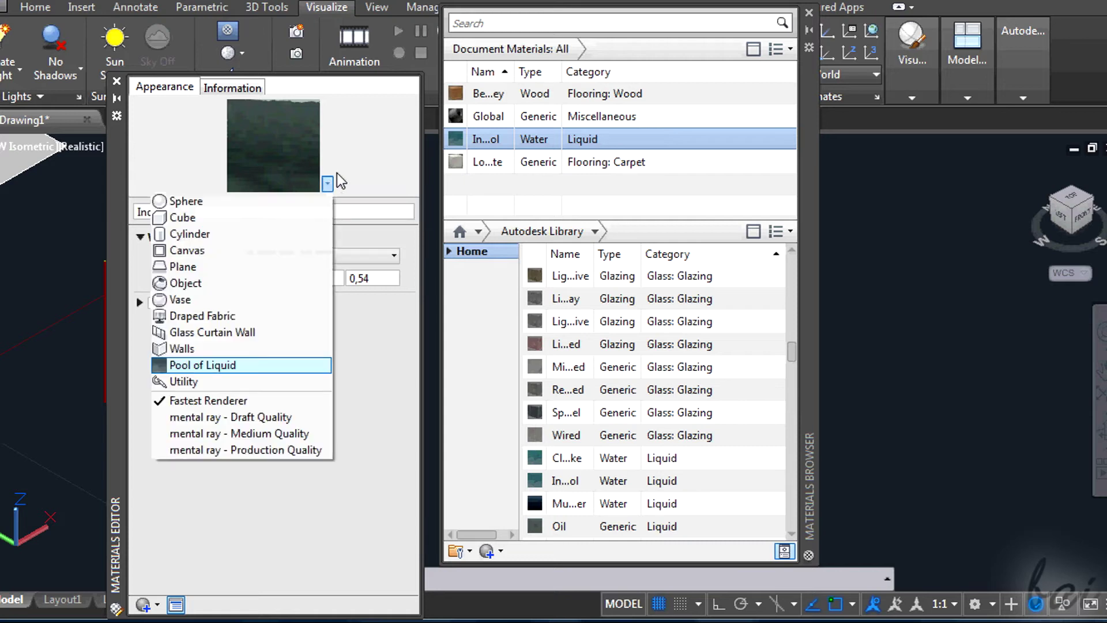
click(236, 234)
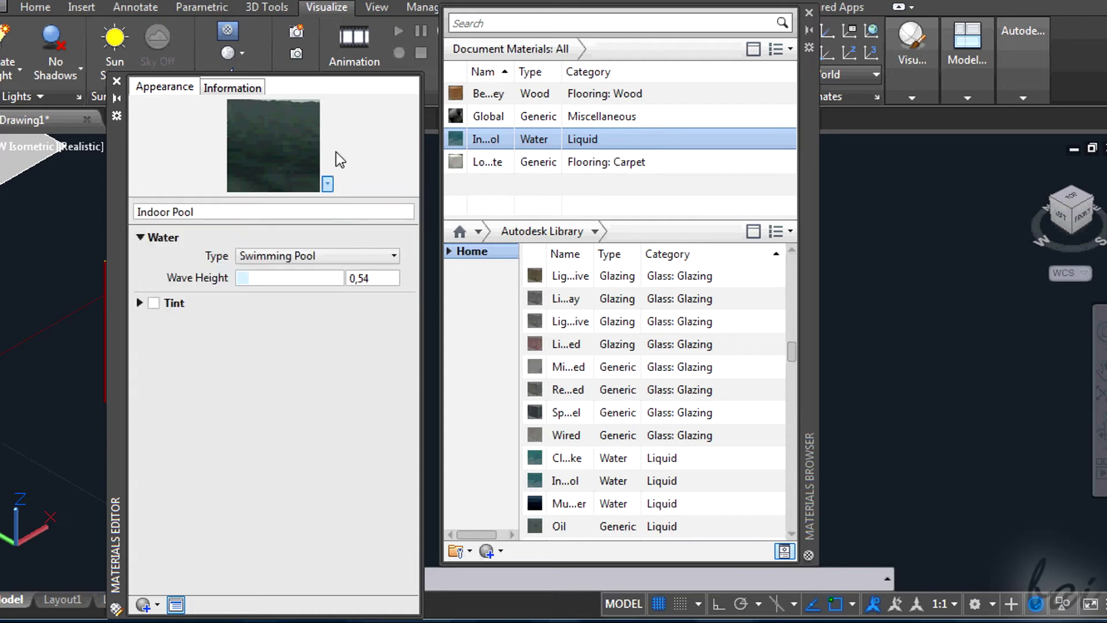
click(328, 183)
click(293, 200)
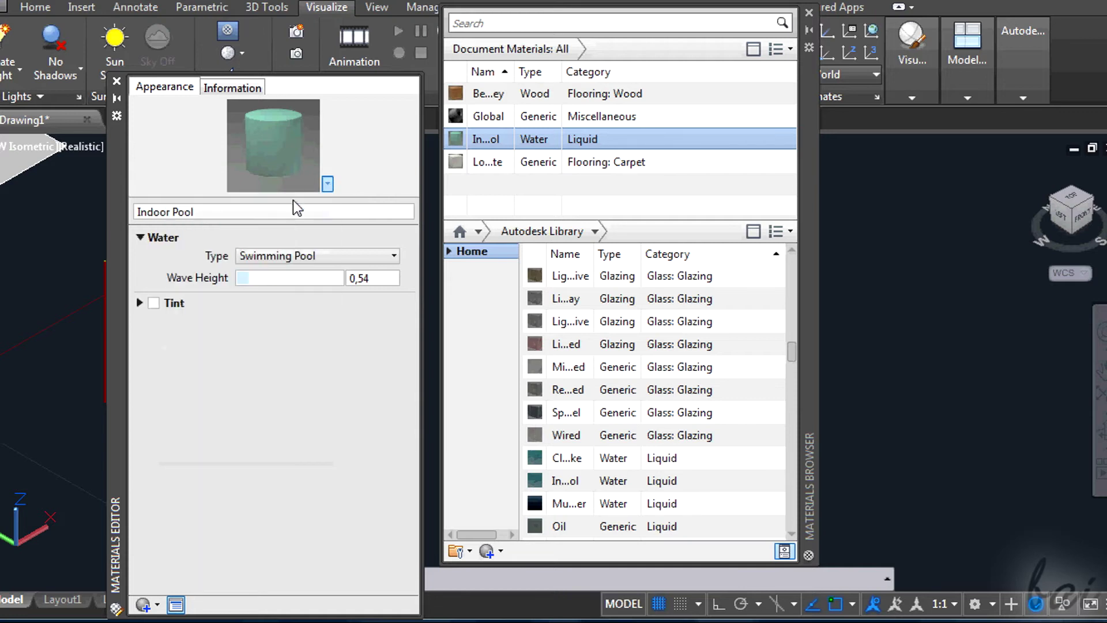
click(327, 183)
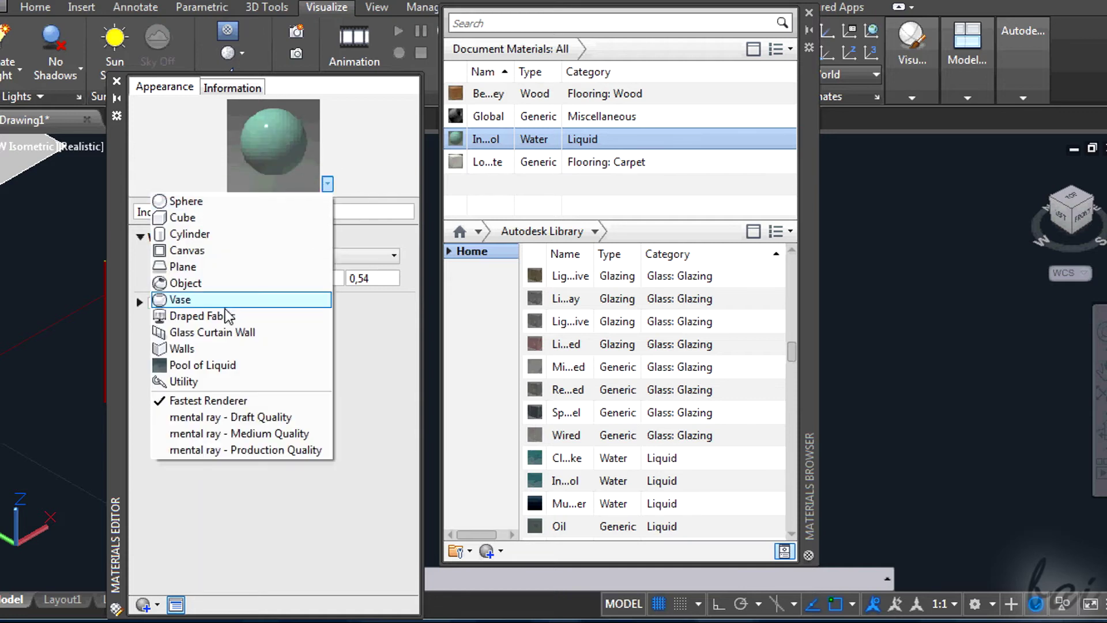
click(229, 332)
Keep Swimming Pool as the water type, set the wave height to 3,17 and close the Materials Editor
click(261, 256)
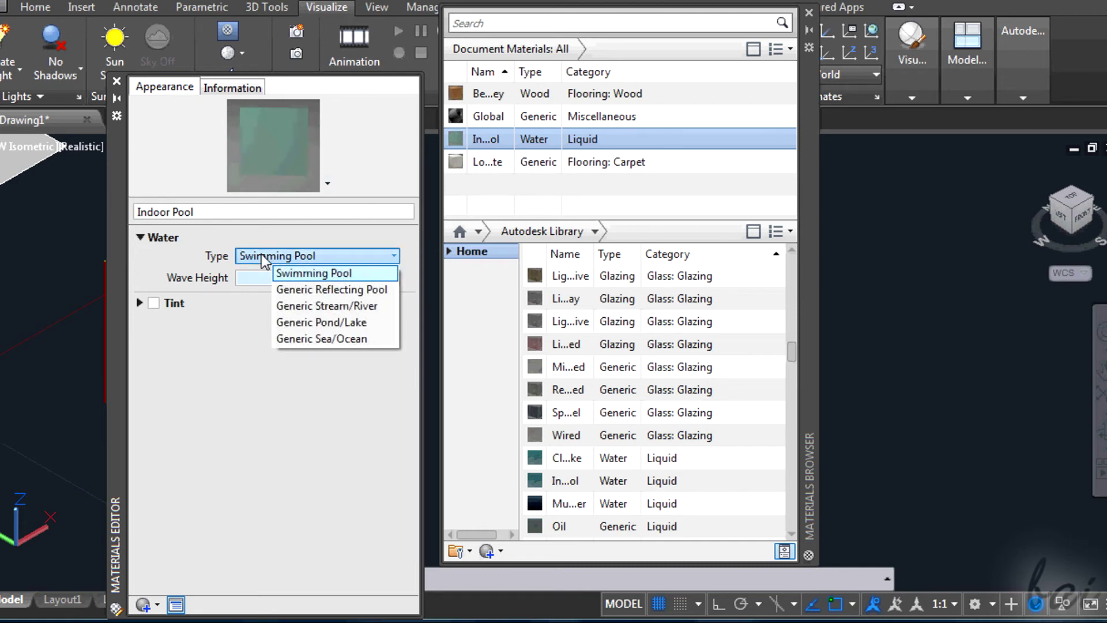
click(300, 272)
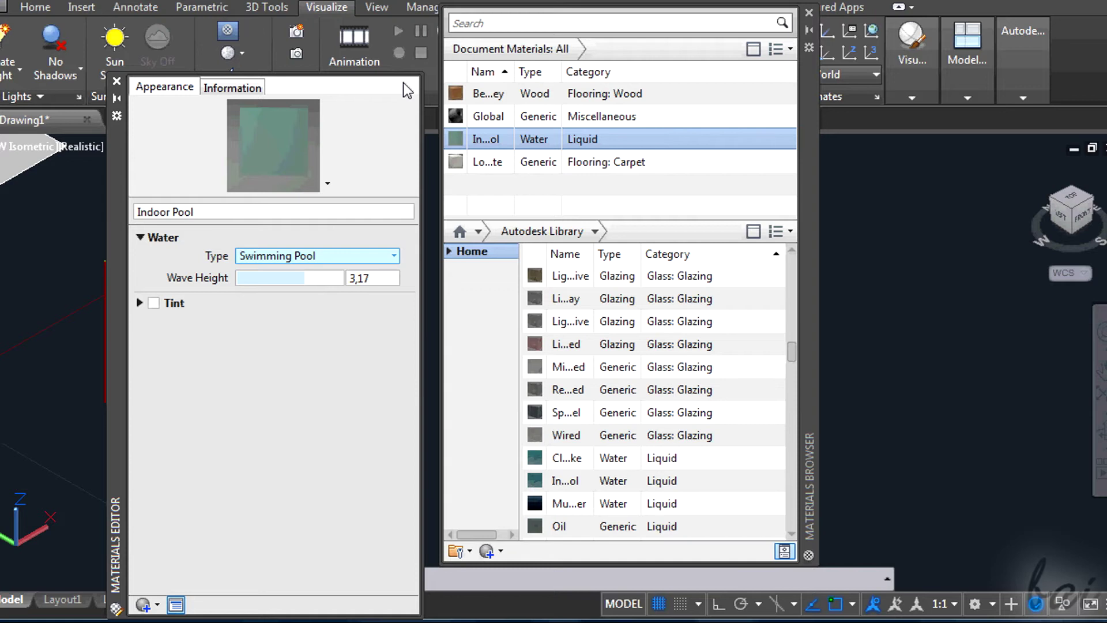
click(116, 82)
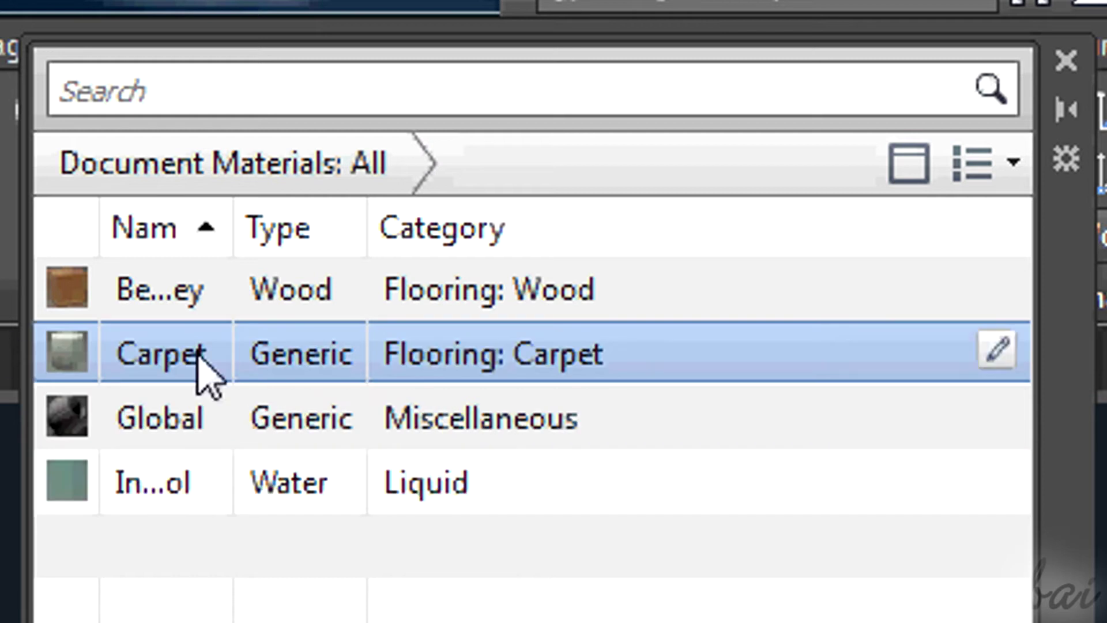
Rename the Beechwood - Honey document material to Wood and delete Indoor Pool from the document materials
drag(232, 227, 444, 230)
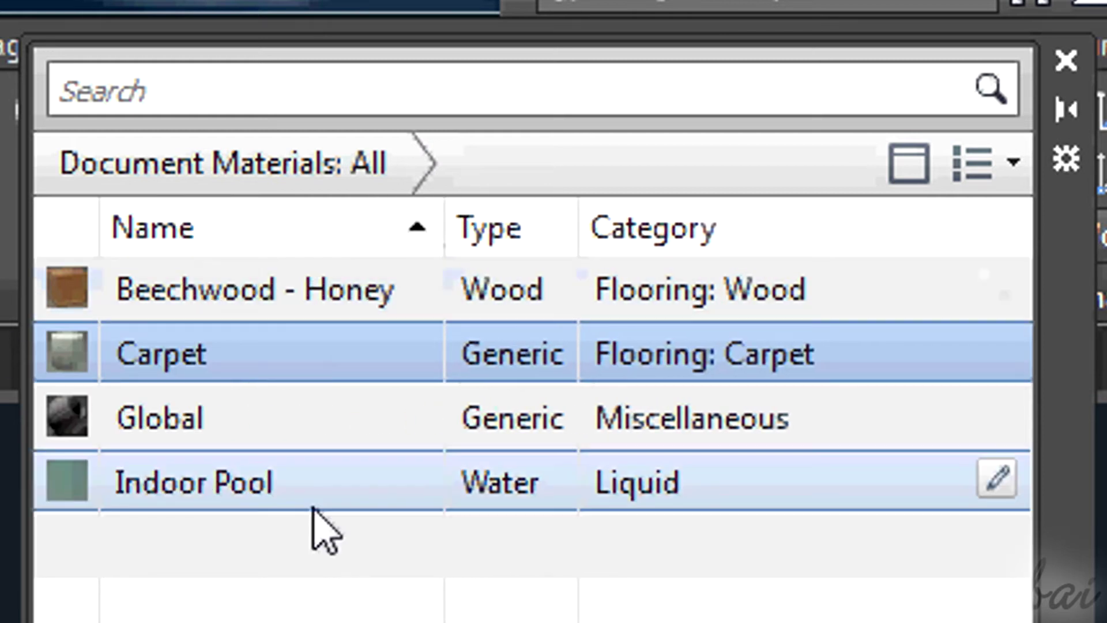
click(661, 291)
right_click(661, 291)
click(815, 562)
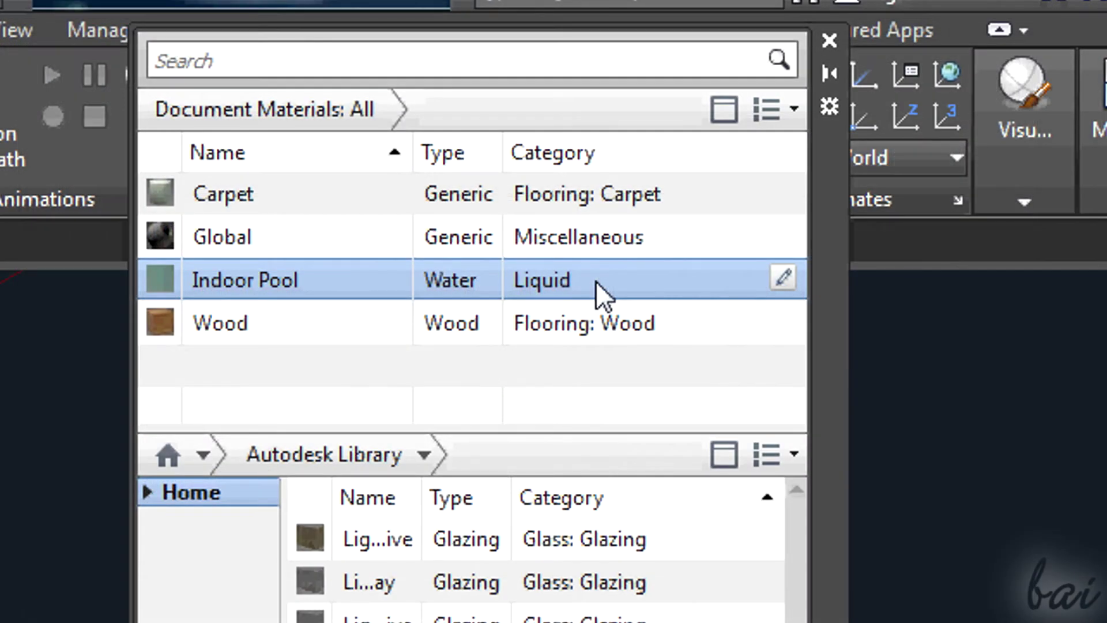
right_click(596, 281)
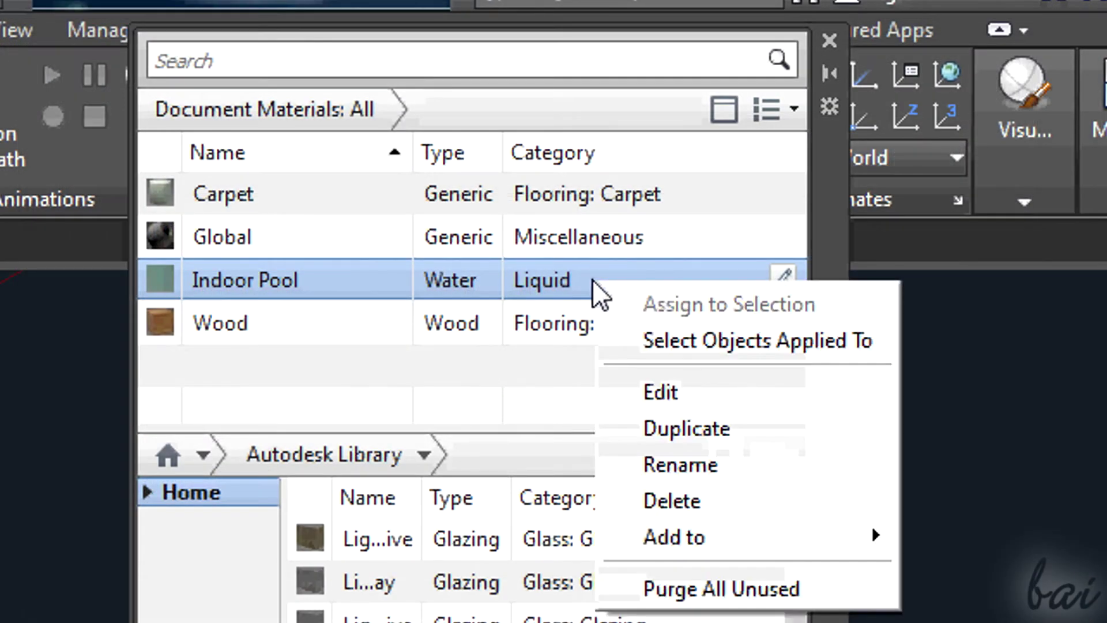
click(675, 510)
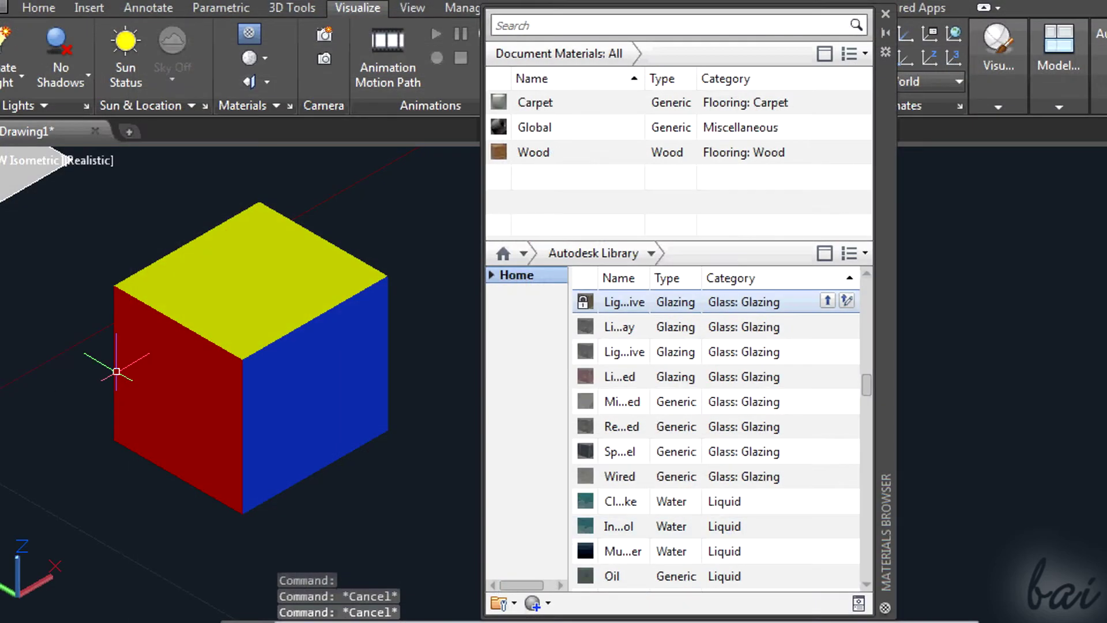
Assign the Wood material to all faces of the box and inspect its texture up close
click(227, 305)
click(227, 305)
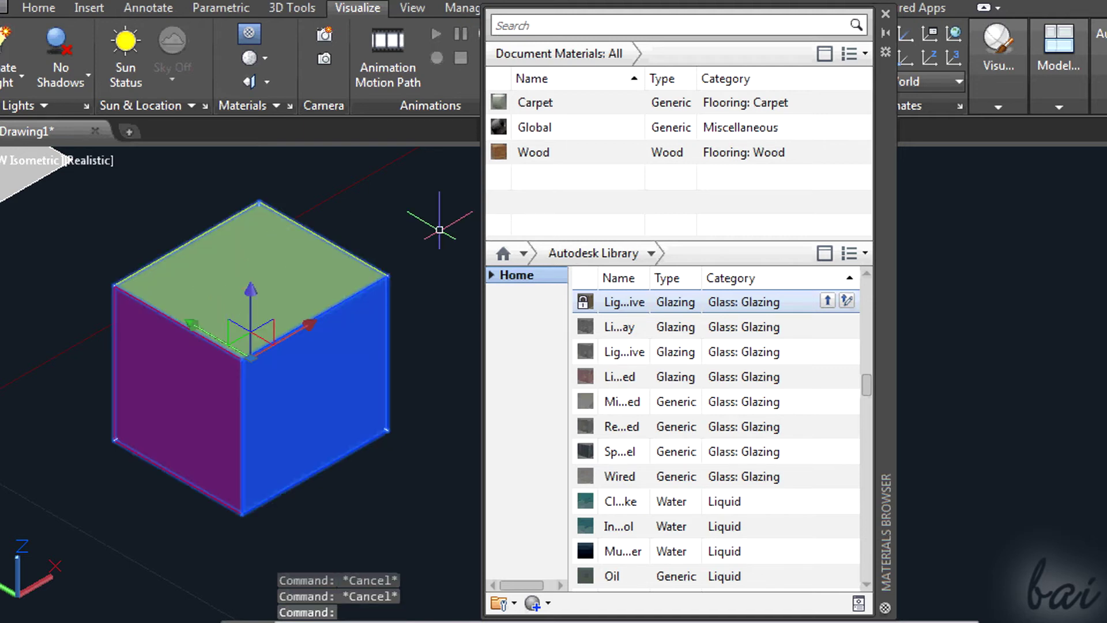
click(595, 157)
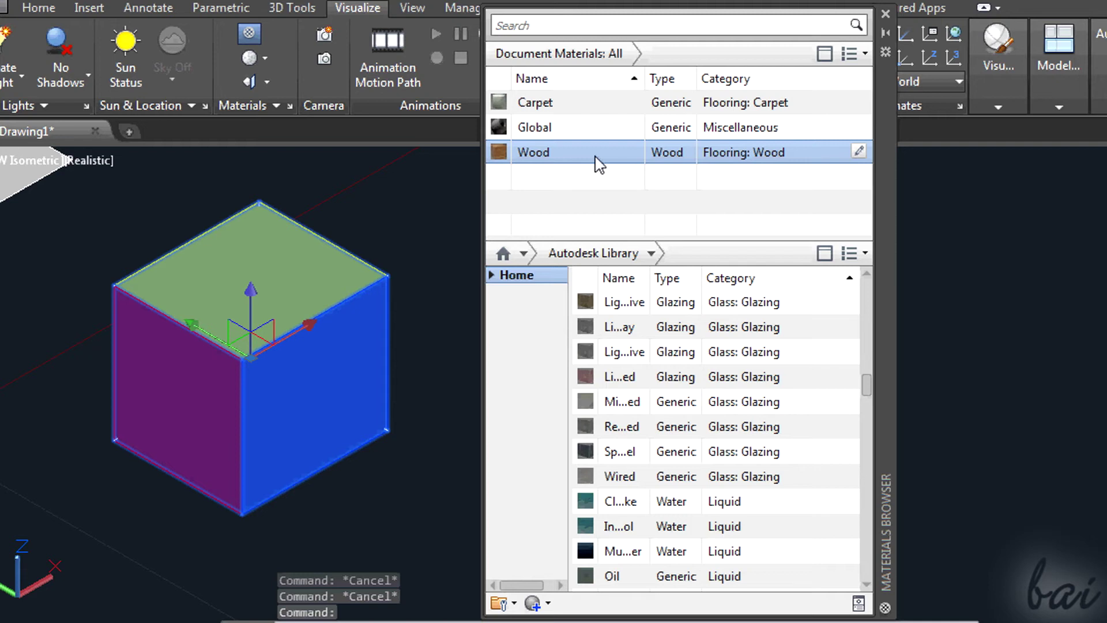
click(596, 157)
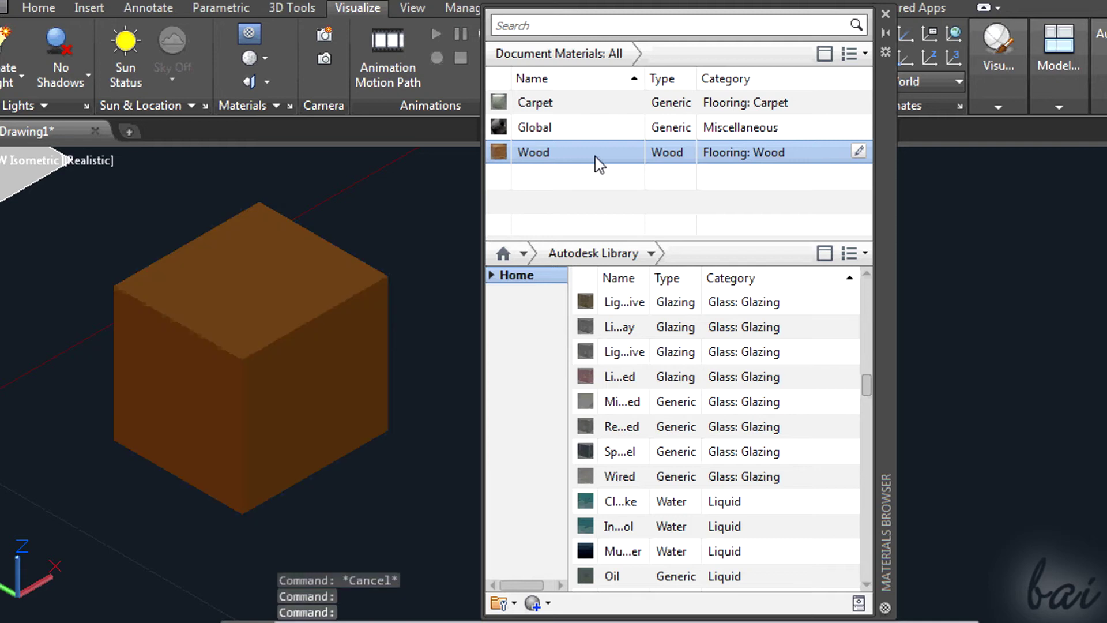
middle_drag(298, 325, 353, 336)
scroll(279, 329, up, 4)
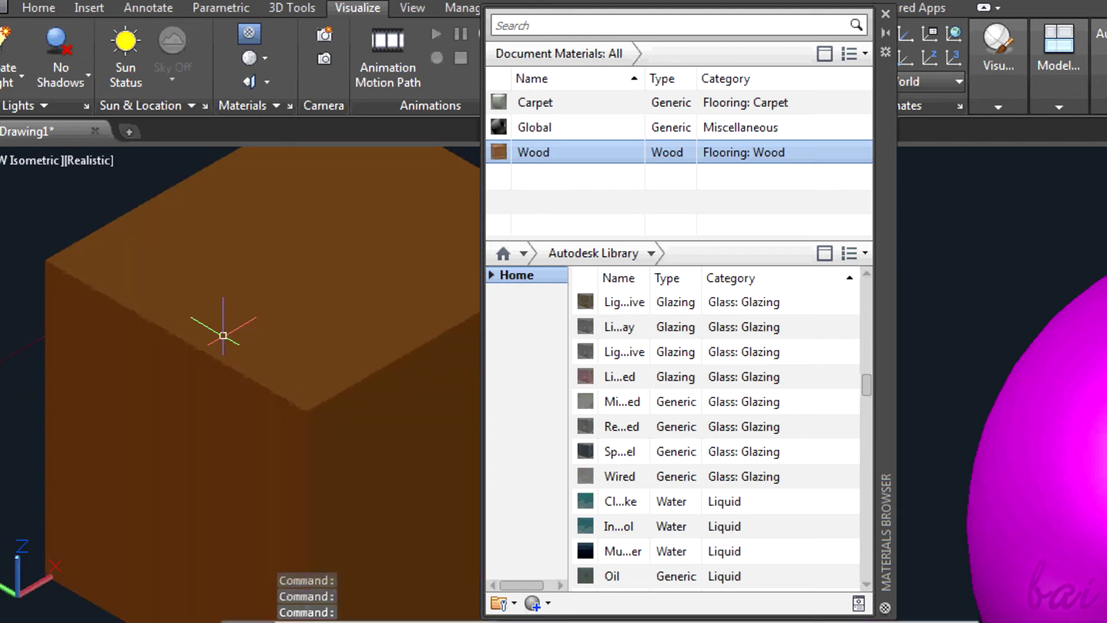
scroll(223, 334, down, 4)
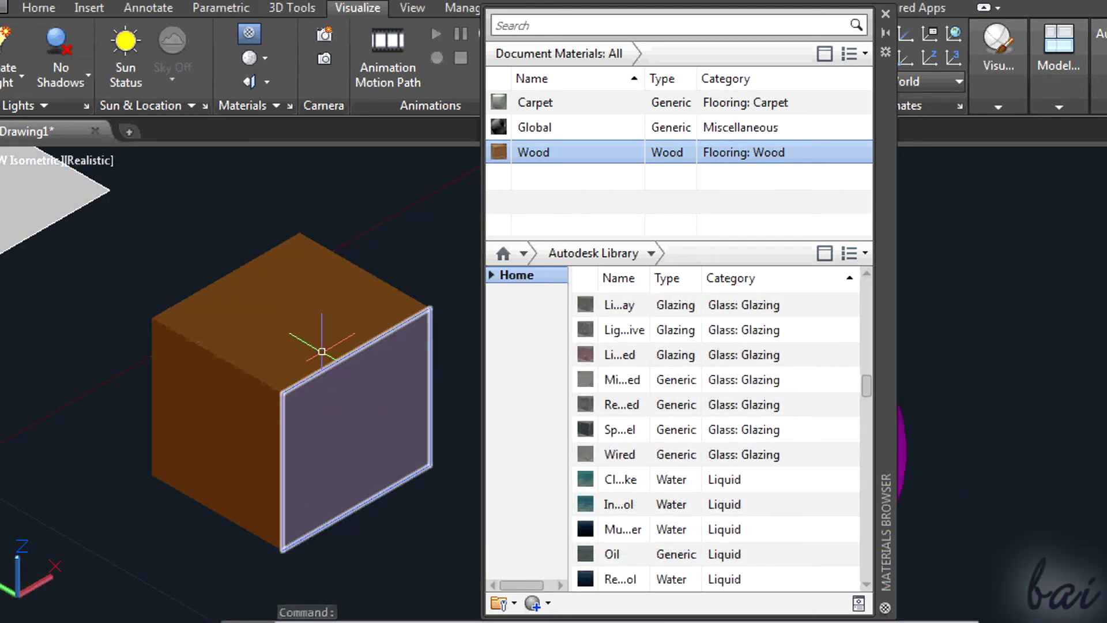
Assign the Carpet material to the box's top face and the Clear Lake material to the gray planar surface
click(313, 314)
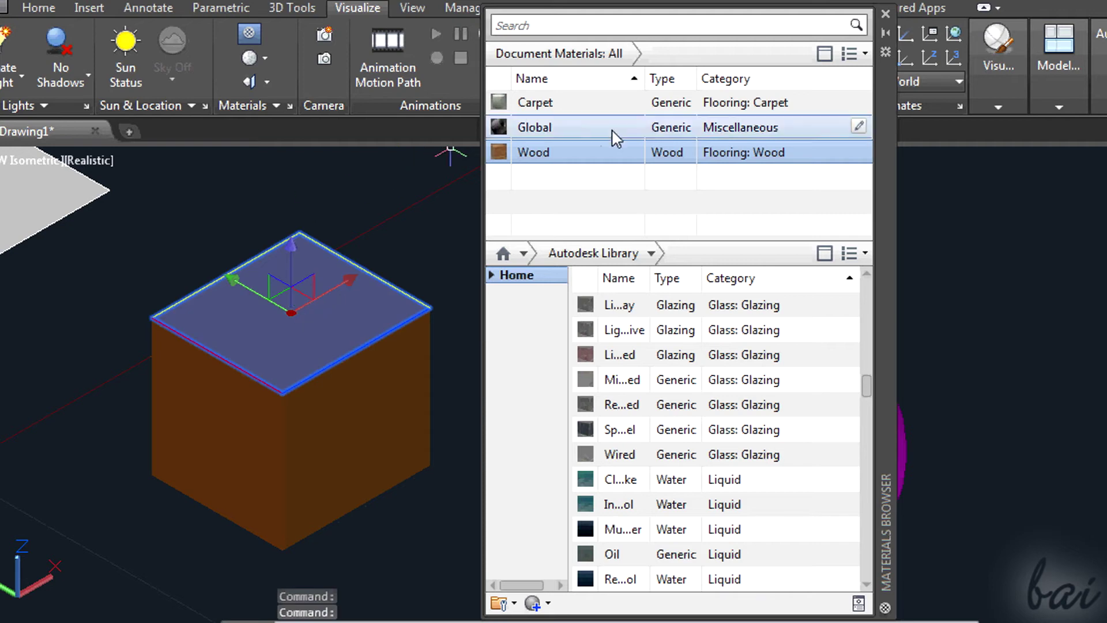
click(570, 104)
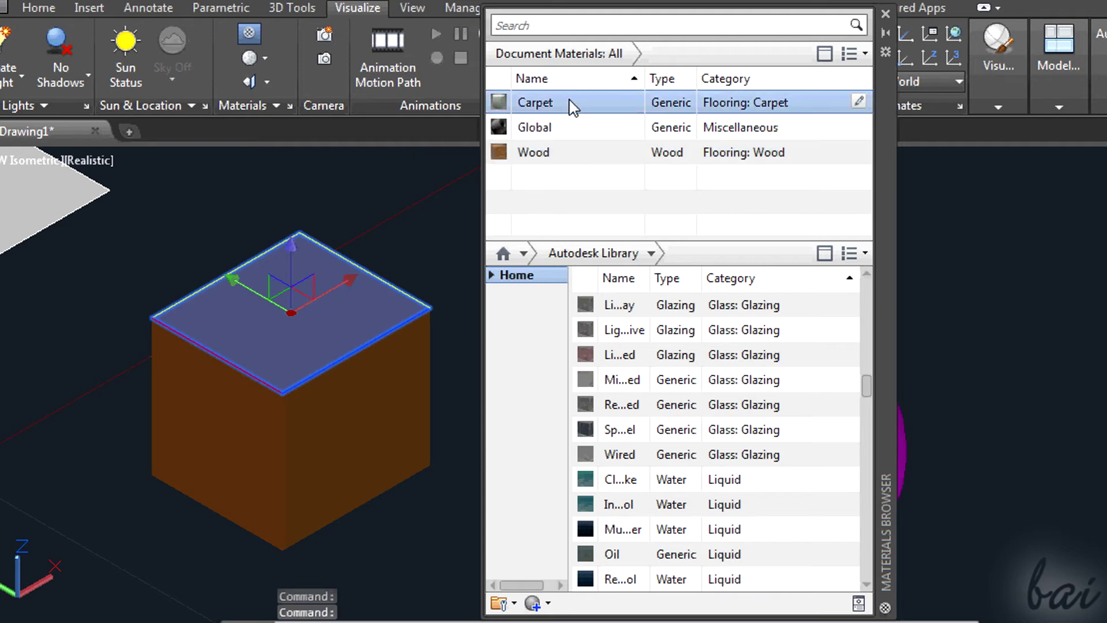
scroll(266, 253, up, 4)
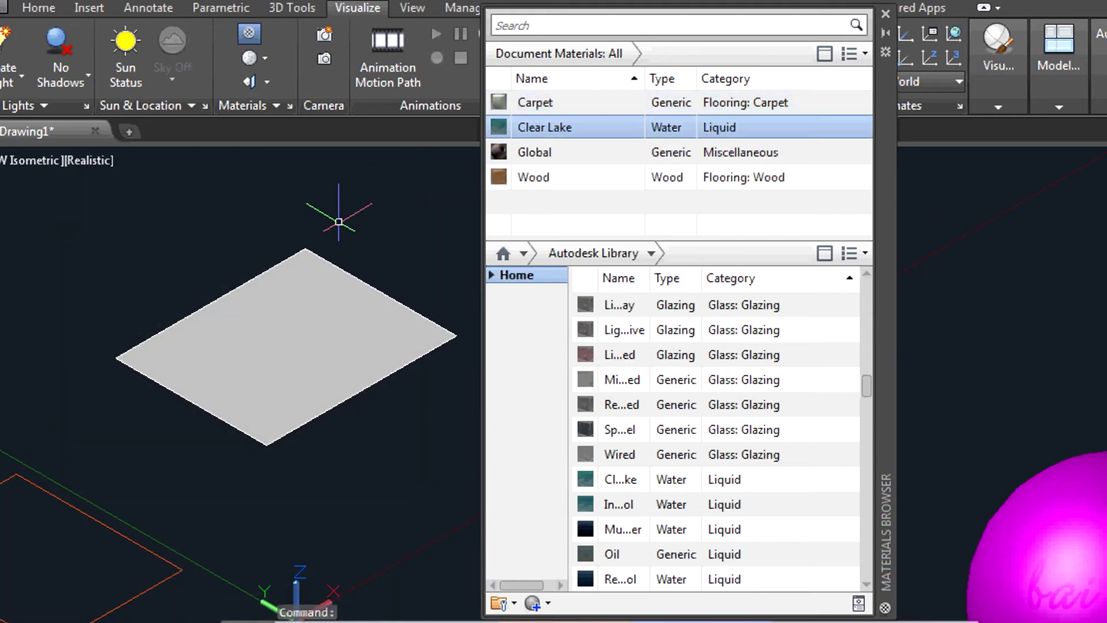
click(288, 326)
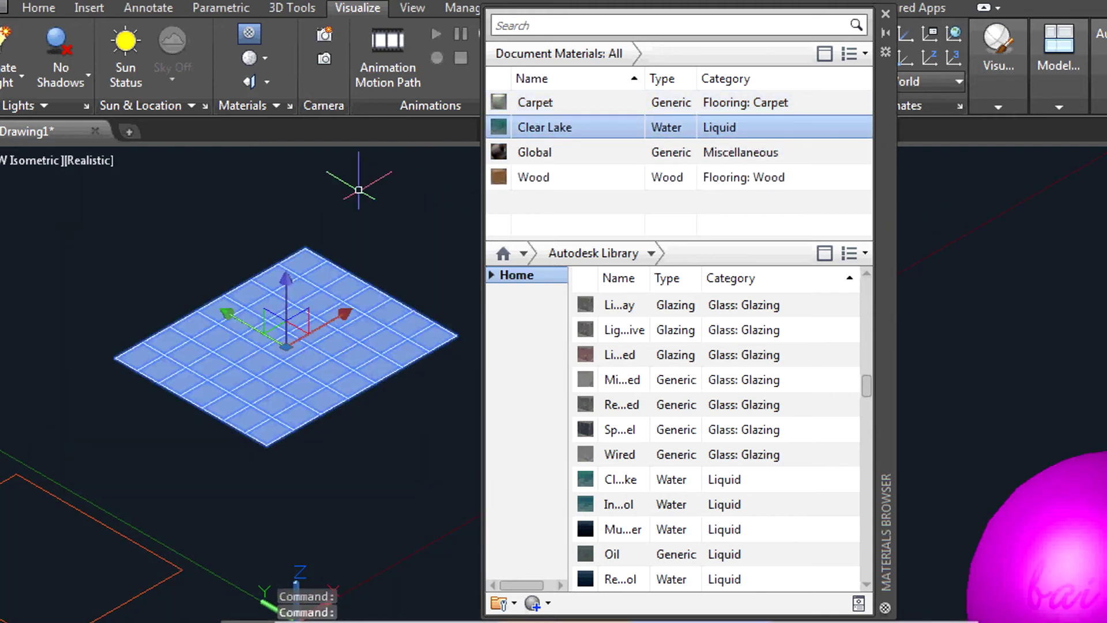
click(569, 130)
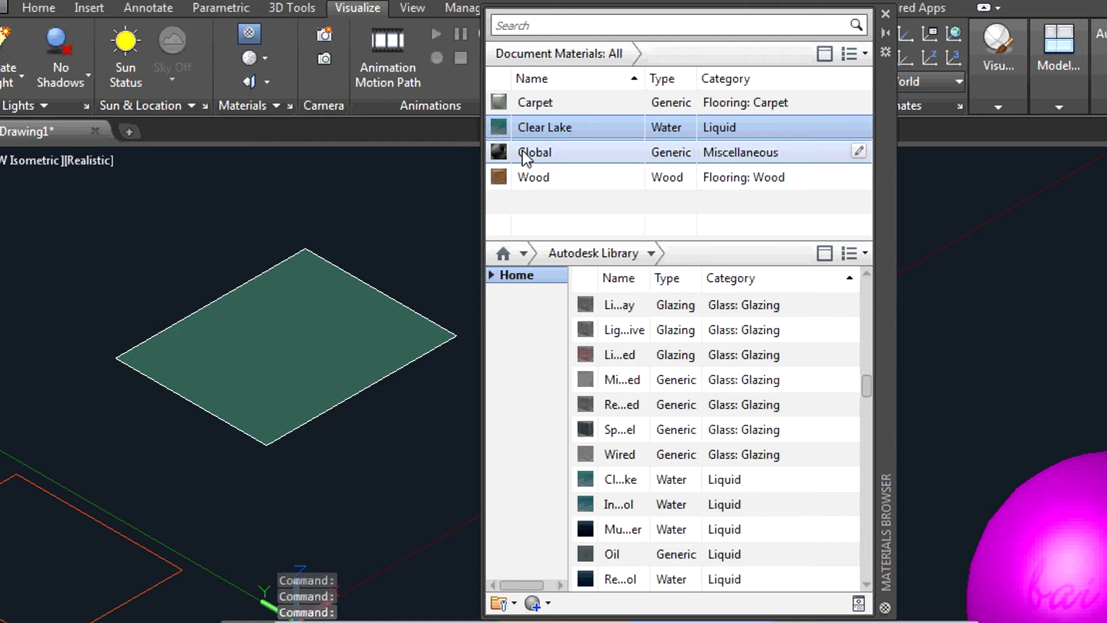
Render the whole scene with the Medium preset, continuing without the Medium Images Library
scroll(358, 222, up, 3)
scroll(347, 327, up, 3)
scroll(347, 327, up, 2)
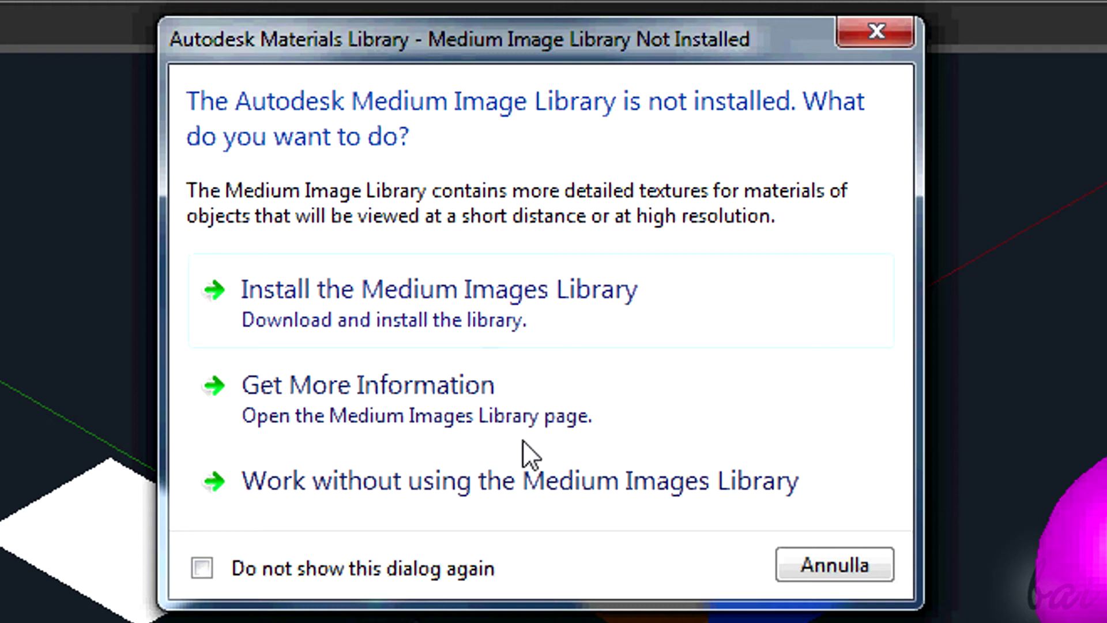
click(537, 505)
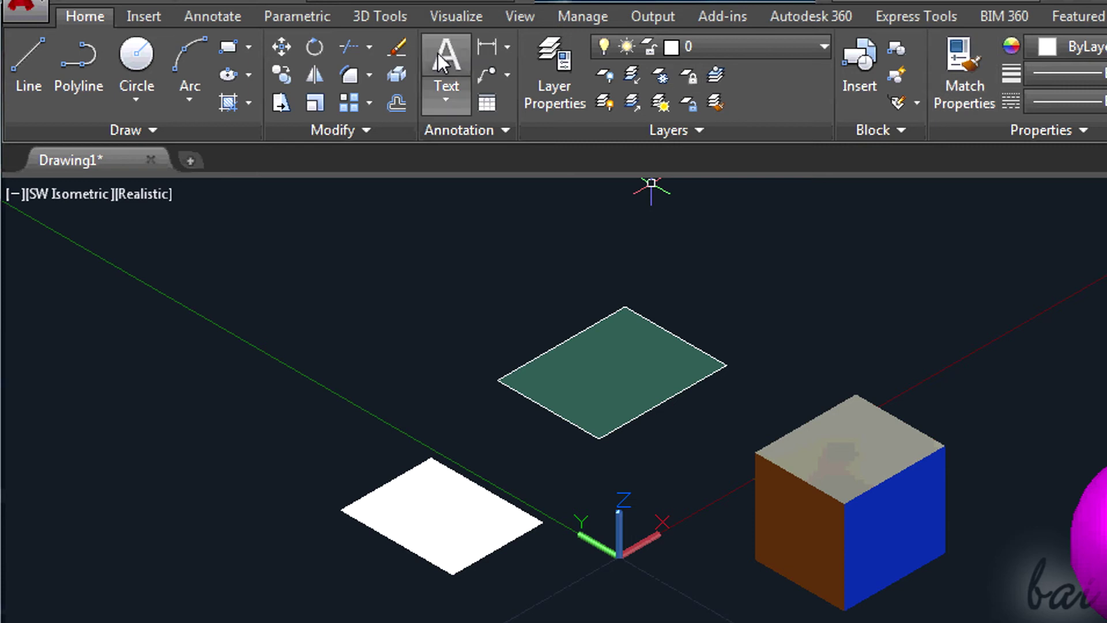
click(448, 16)
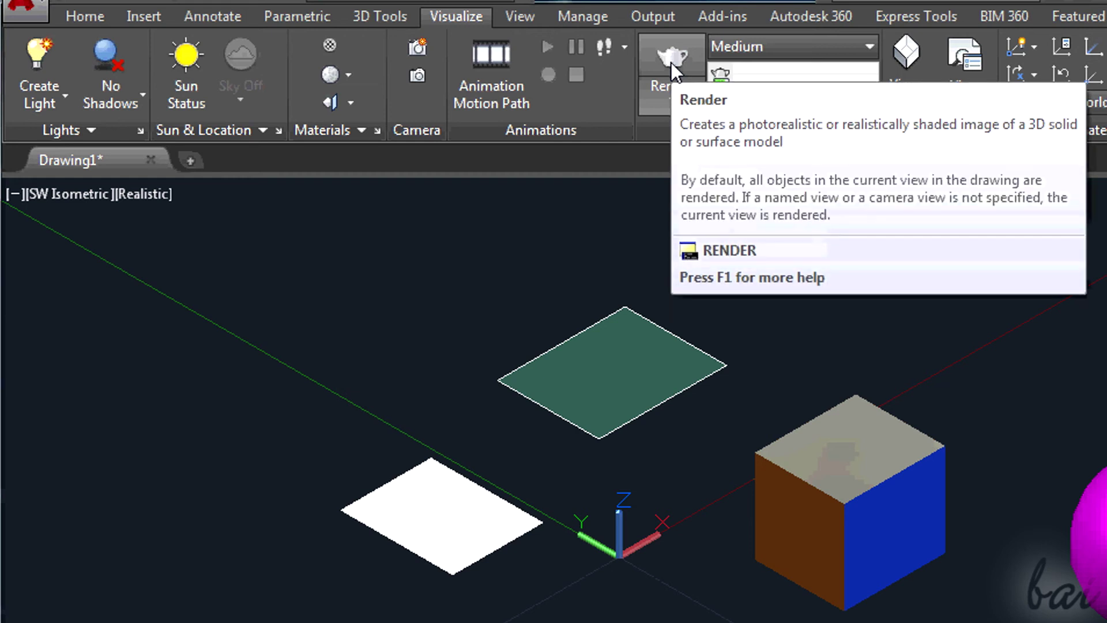
click(671, 62)
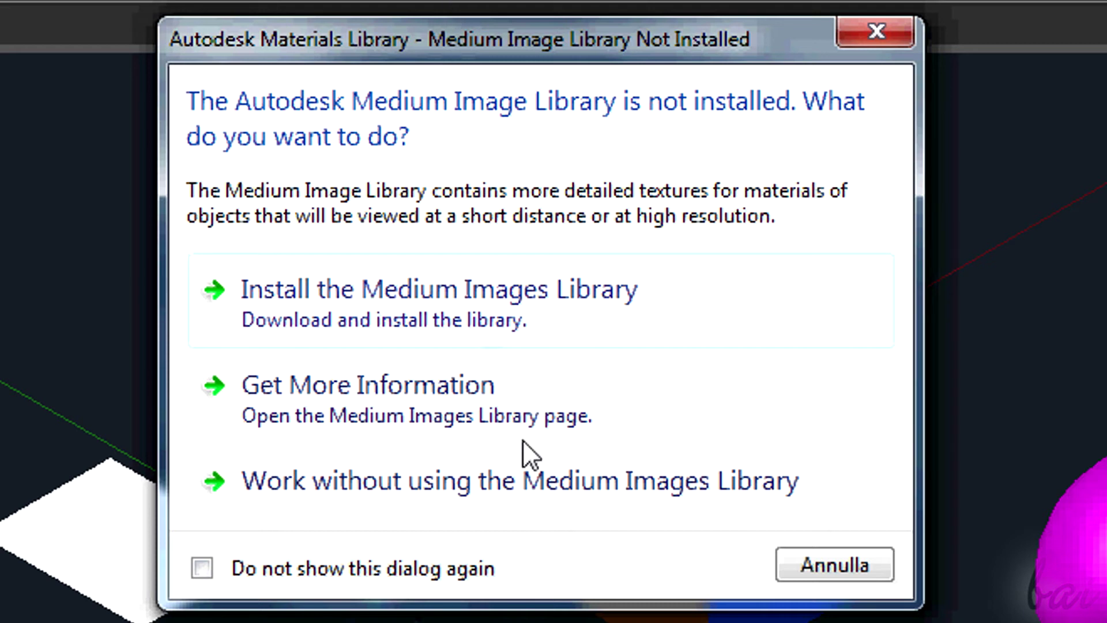
click(540, 506)
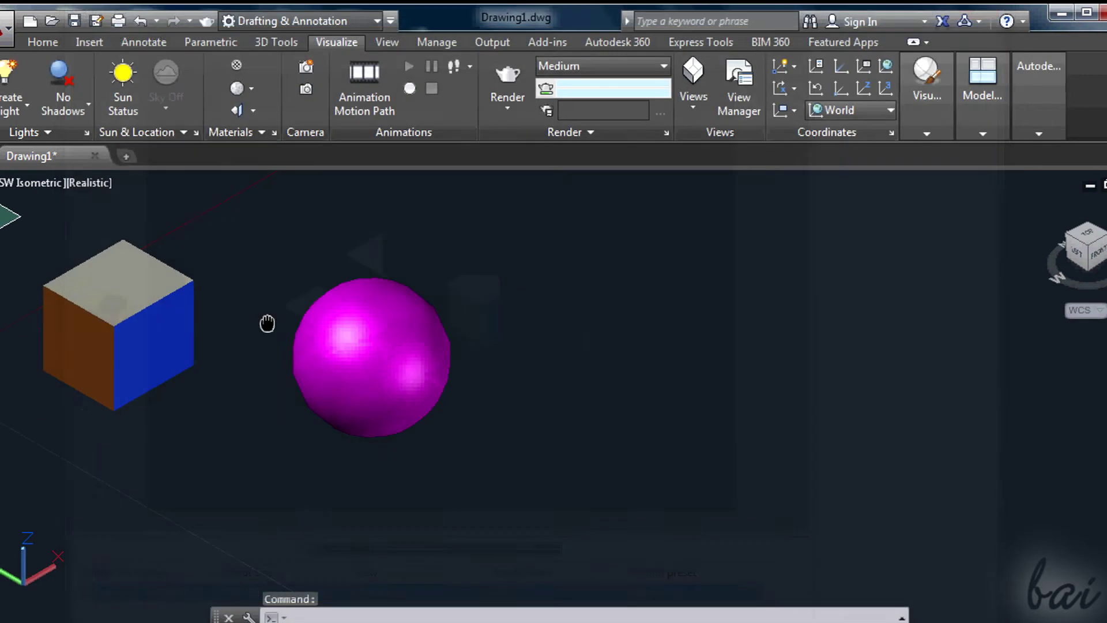
Render a close-up view of the magenta sphere and compare it with the earlier render of the whole scene
middle_drag(267, 321, 299, 326)
scroll(404, 323, up, 3)
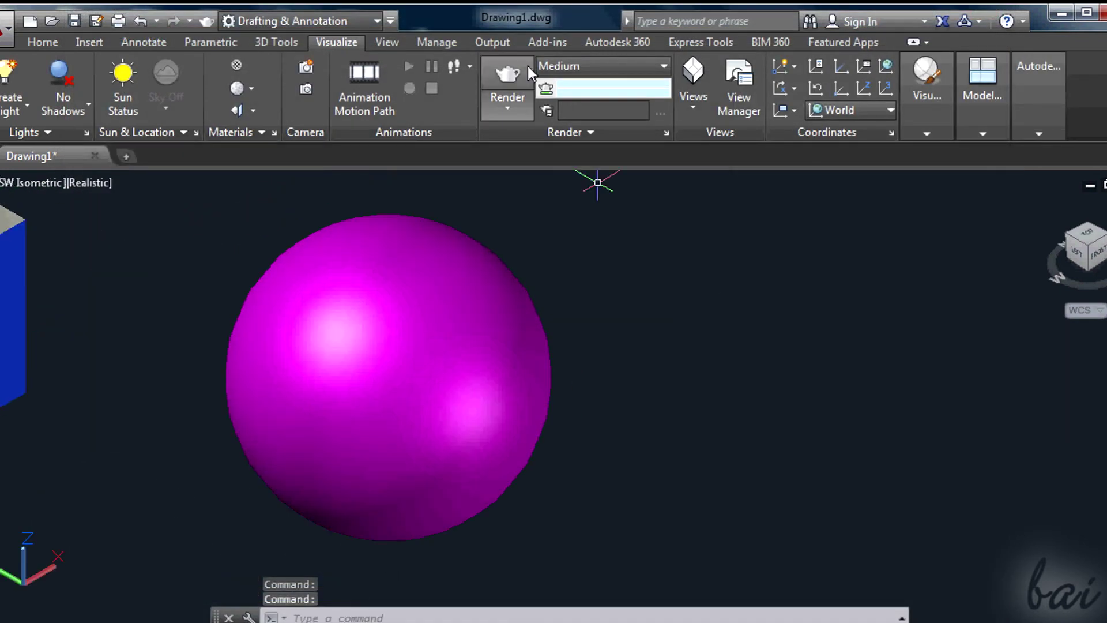
click(507, 78)
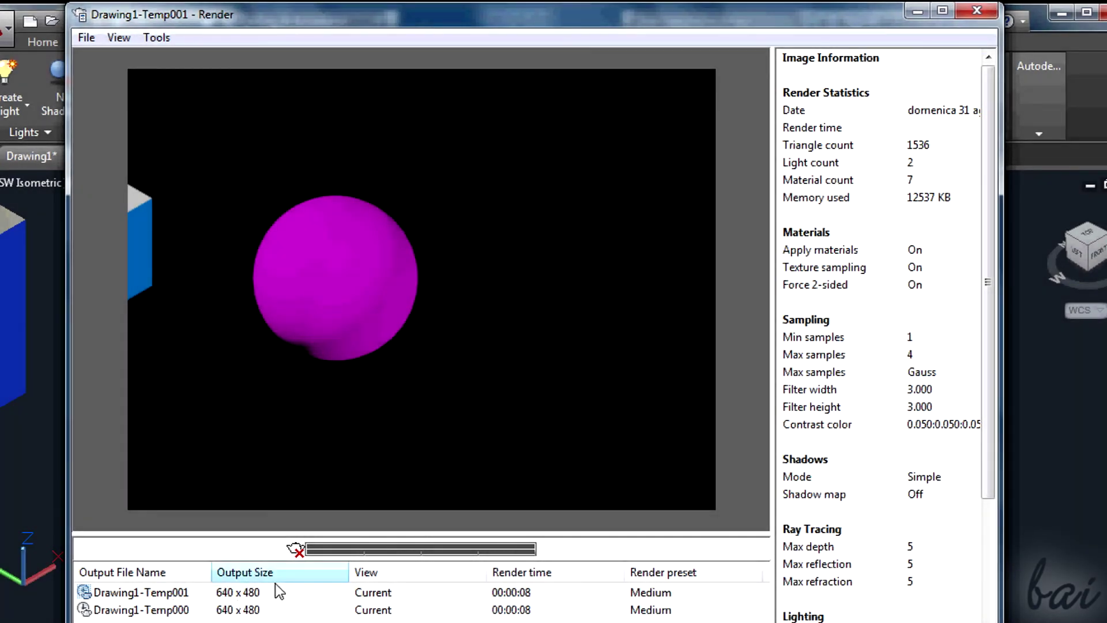
click(128, 609)
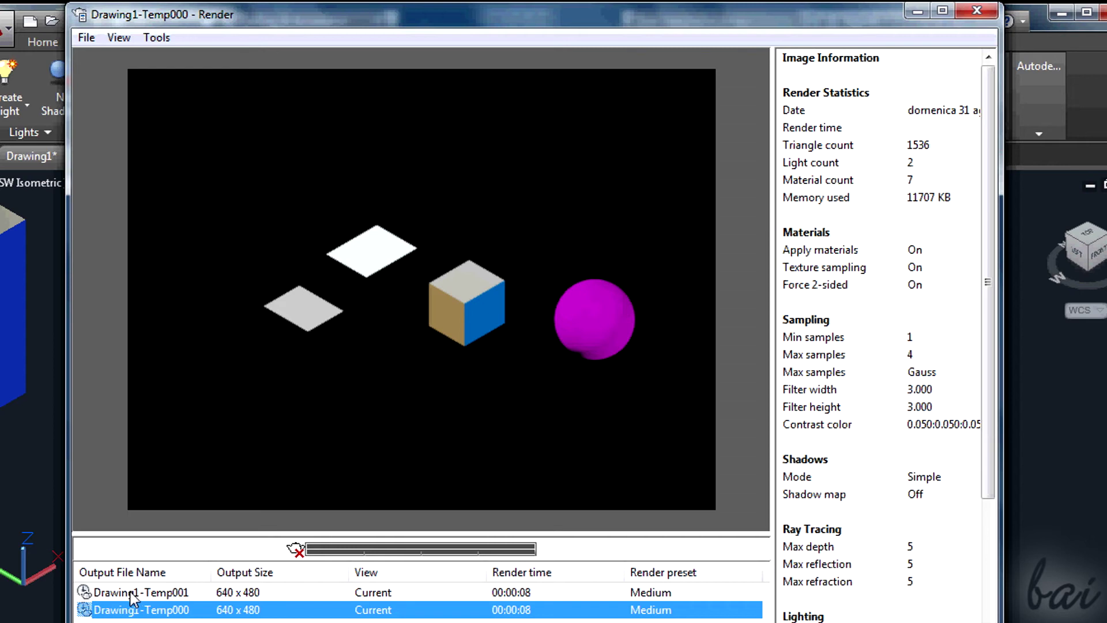
click(134, 594)
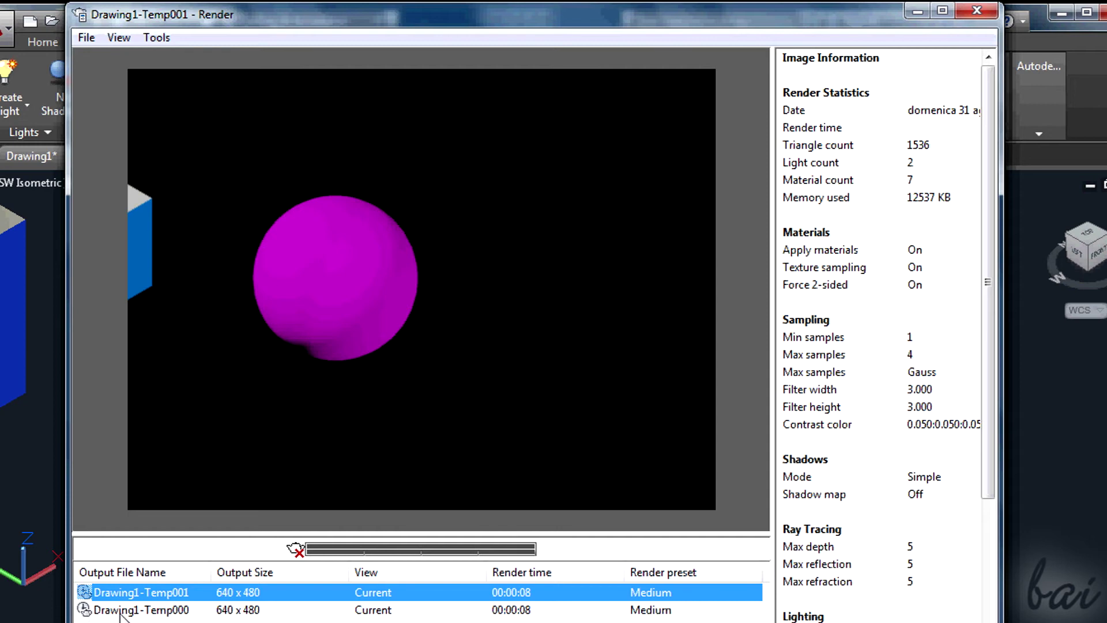
Switch between the whole-scene and close-up renders to compare their images and statistics, and close the render window
click(134, 611)
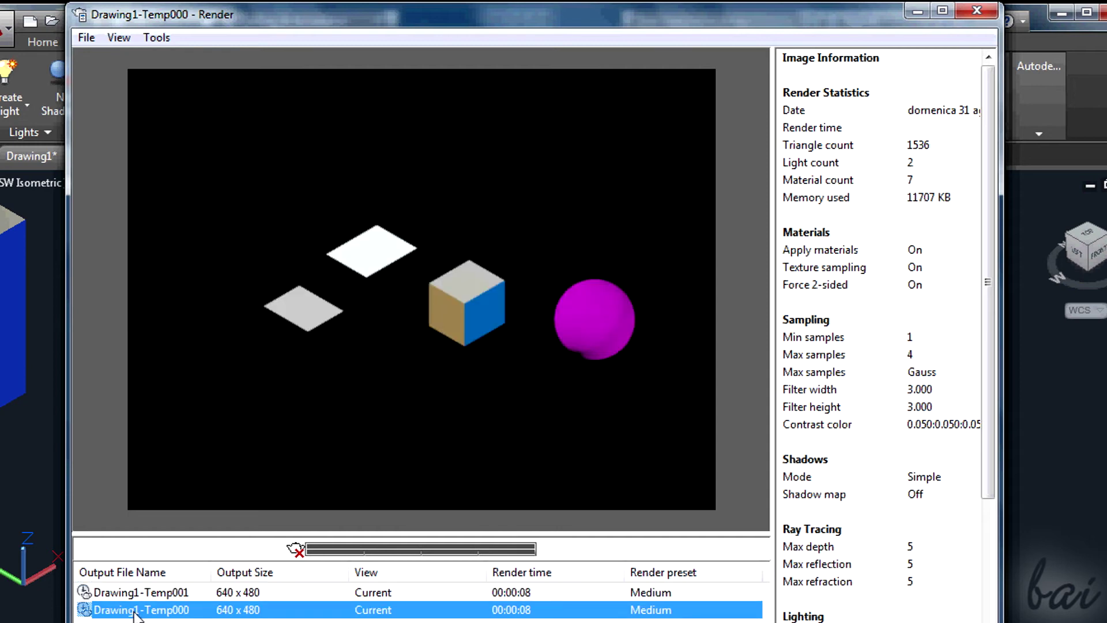
click(164, 594)
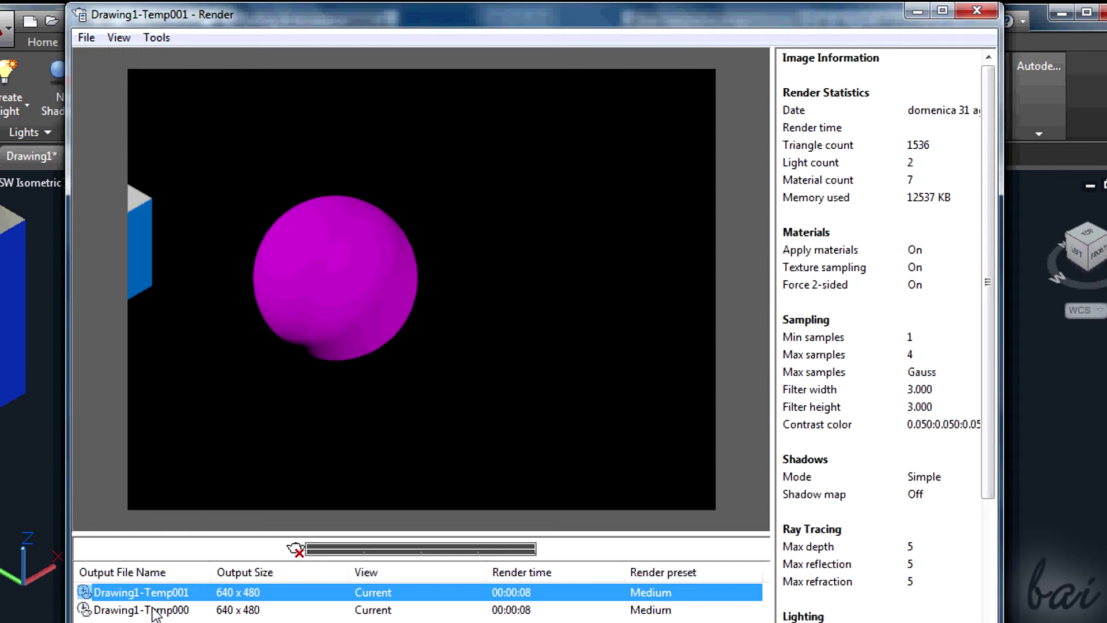
click(155, 612)
click(157, 597)
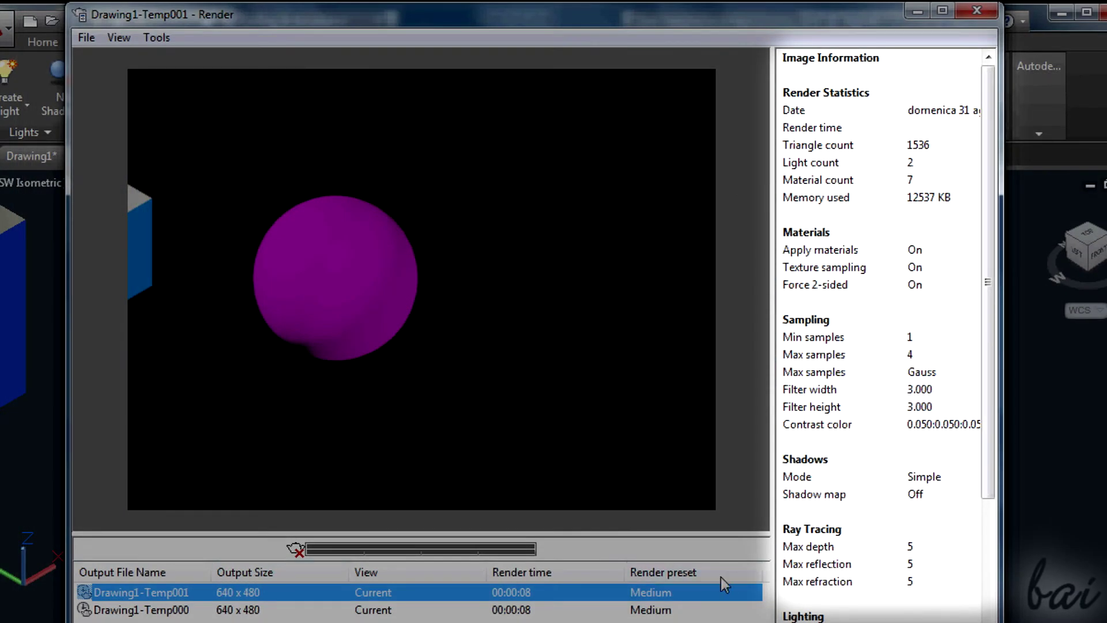
click(385, 611)
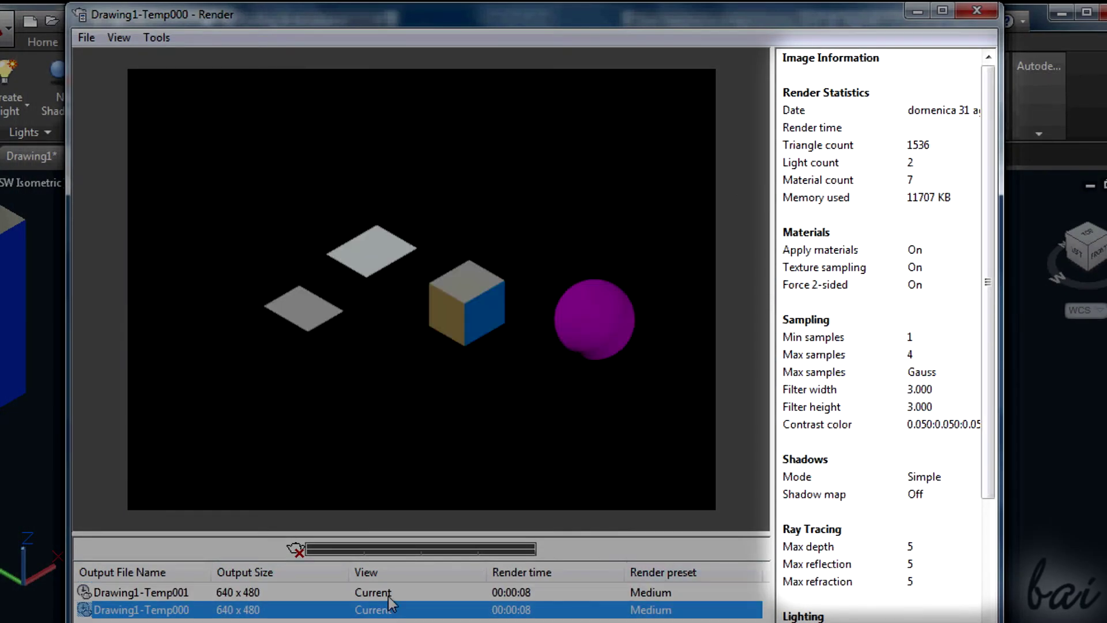
click(388, 595)
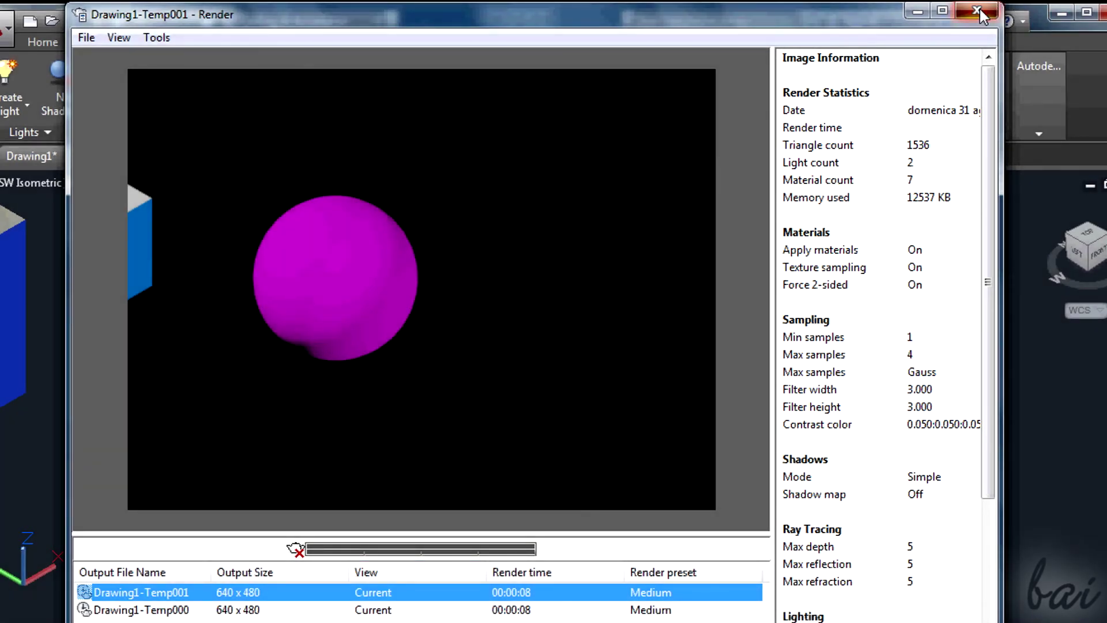
click(980, 9)
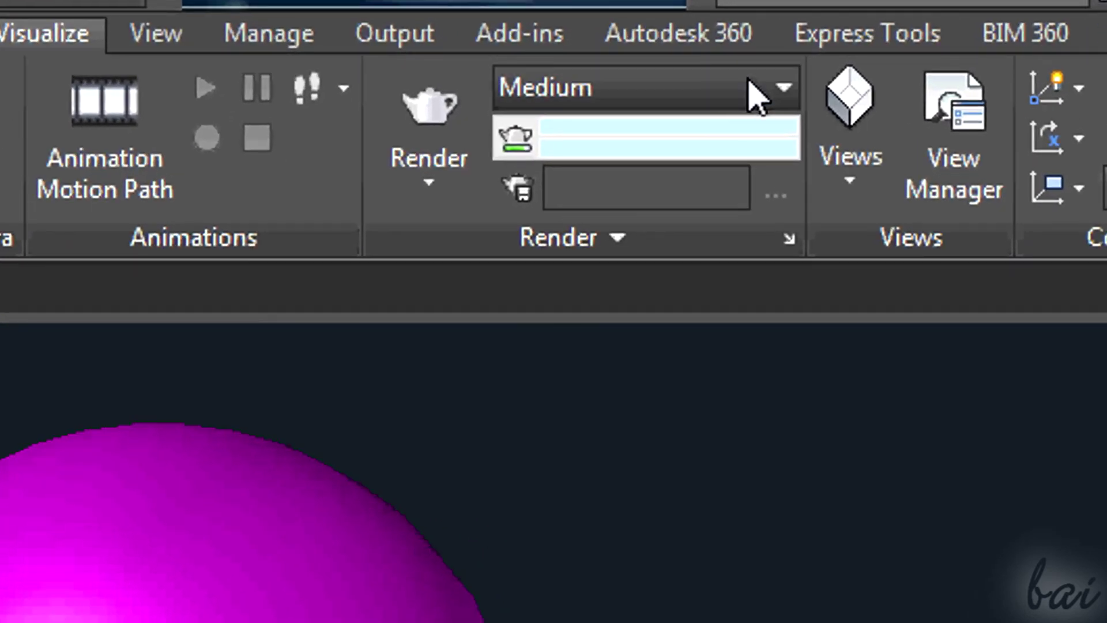
Examine the available render presets, render quality control and output image sizes without changing them
click(727, 80)
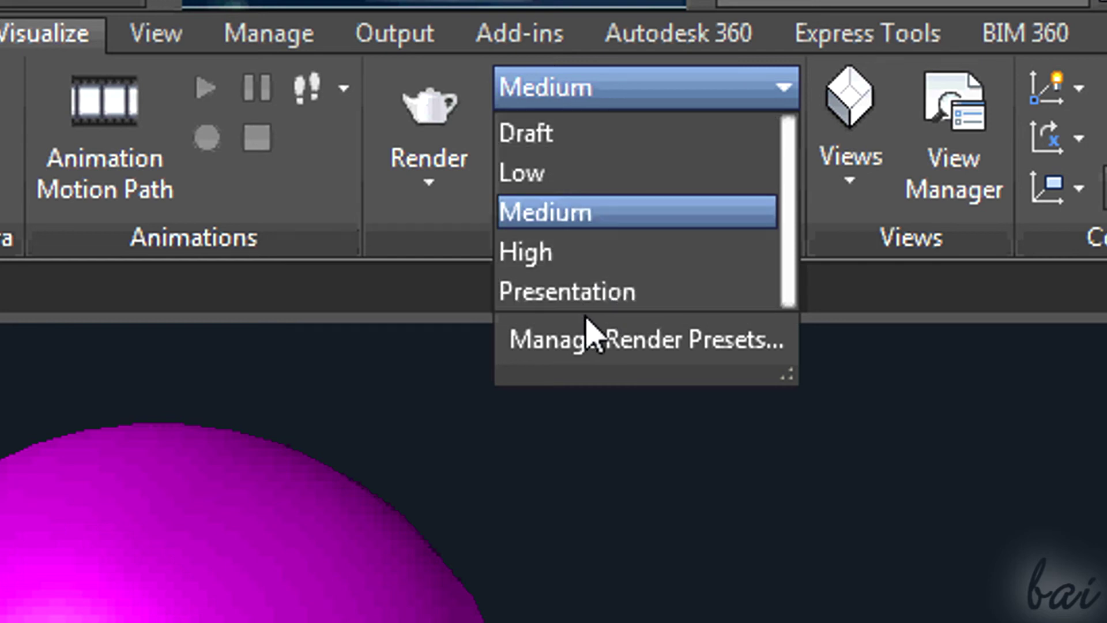
click(589, 89)
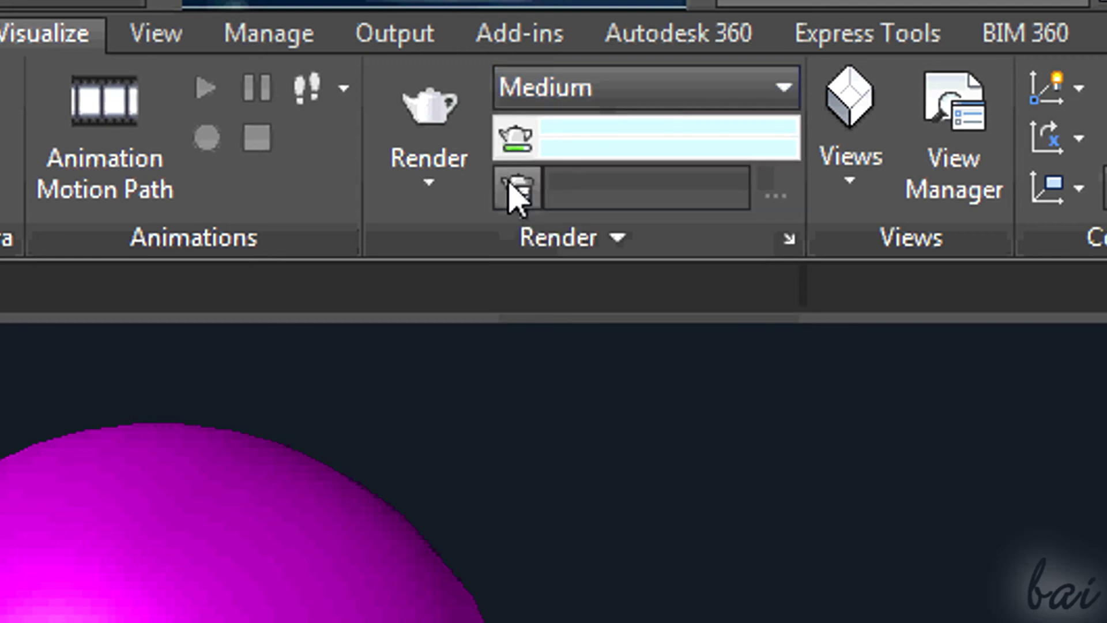
click(554, 239)
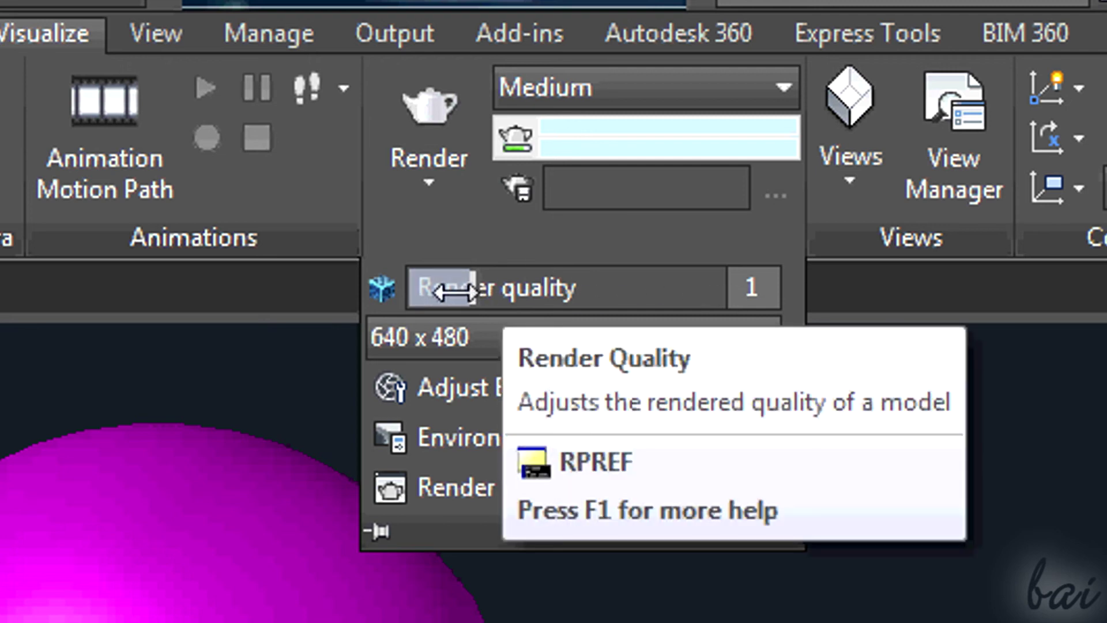
click(481, 354)
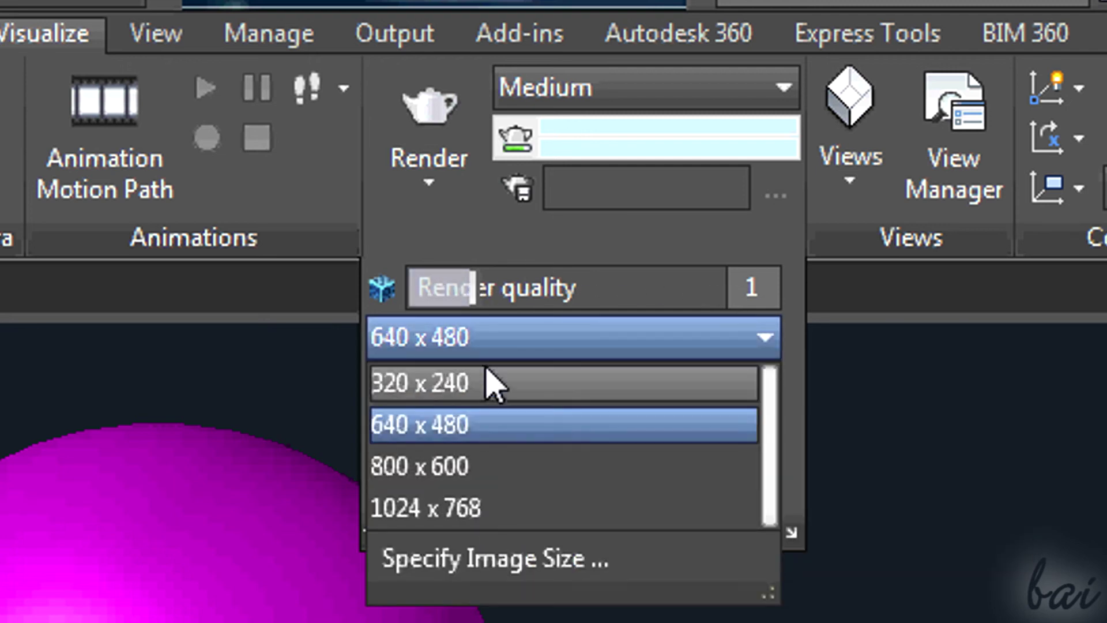
click(493, 343)
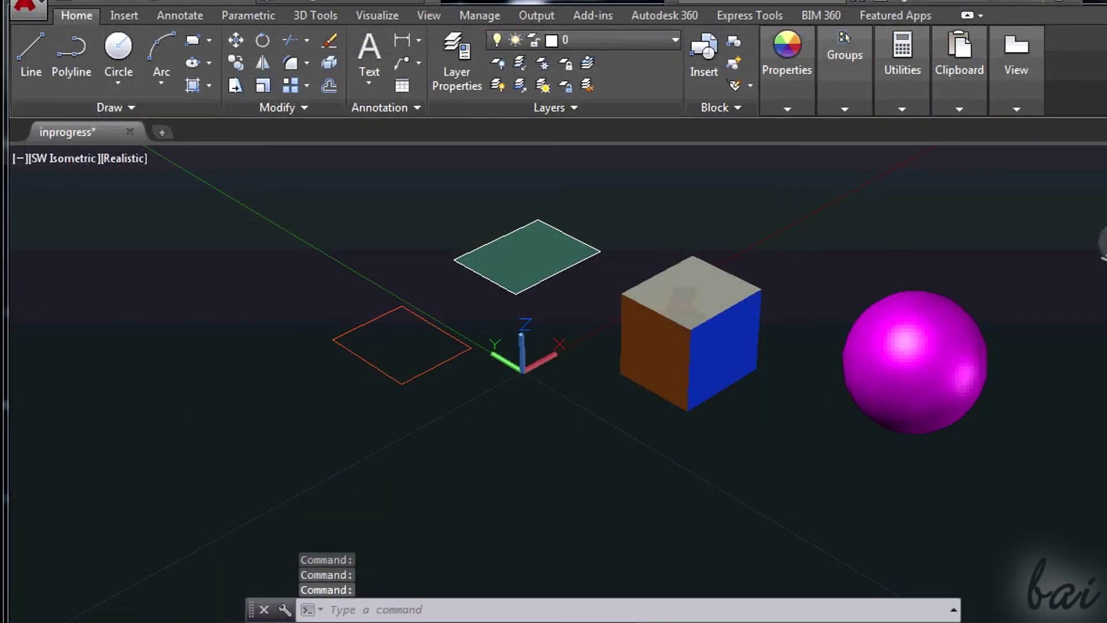
Orbit the model with 3dorbit and place a point light on the ground beside the box
text(3dorbit)
key(Return)
drag(969, 419, 1002, 354)
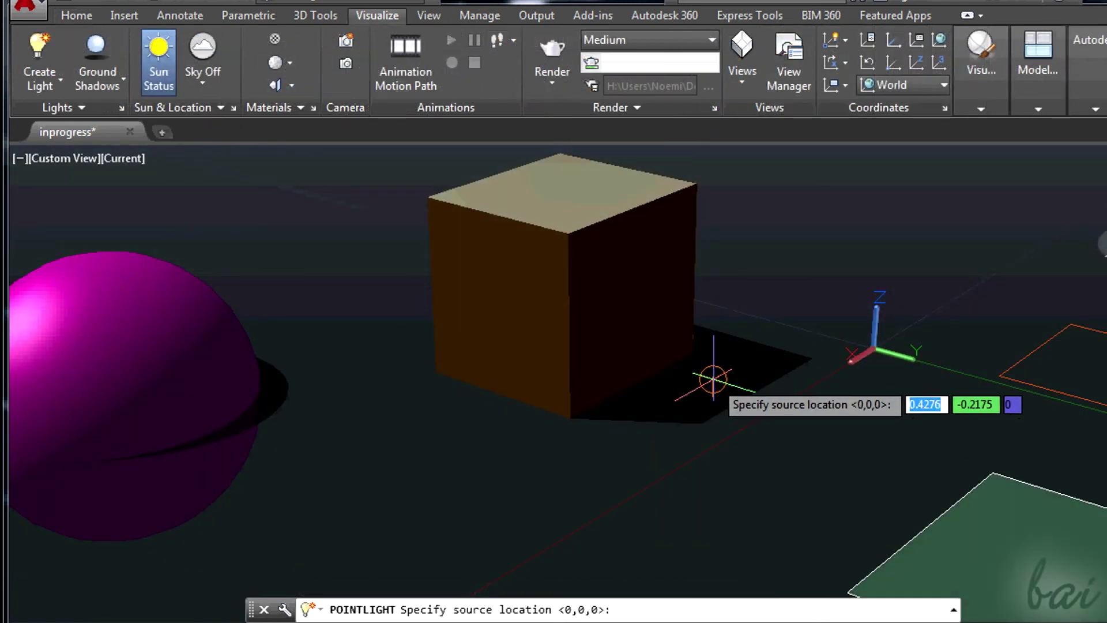
click(714, 378)
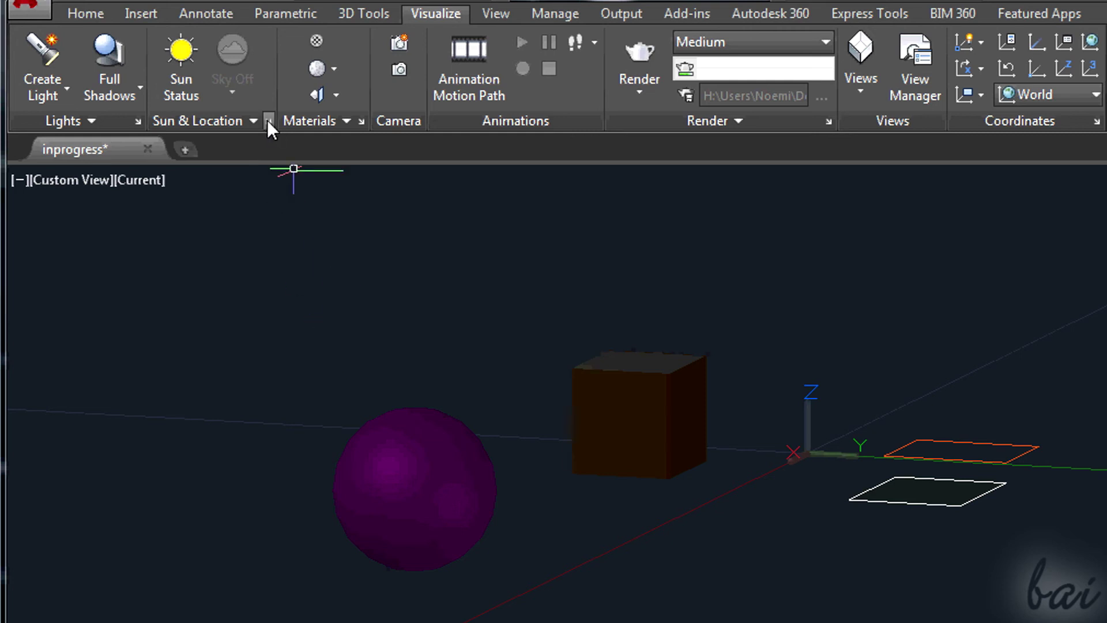
Toggle the sun on and off to compare the lighting on the solids, leaving the sun on
click(181, 78)
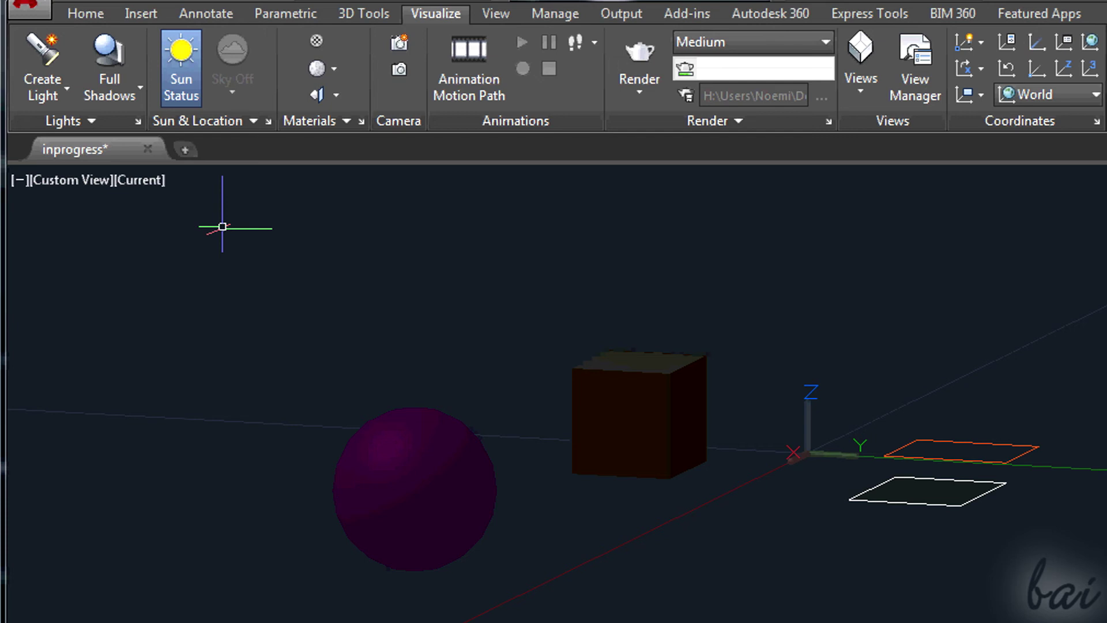
click(169, 81)
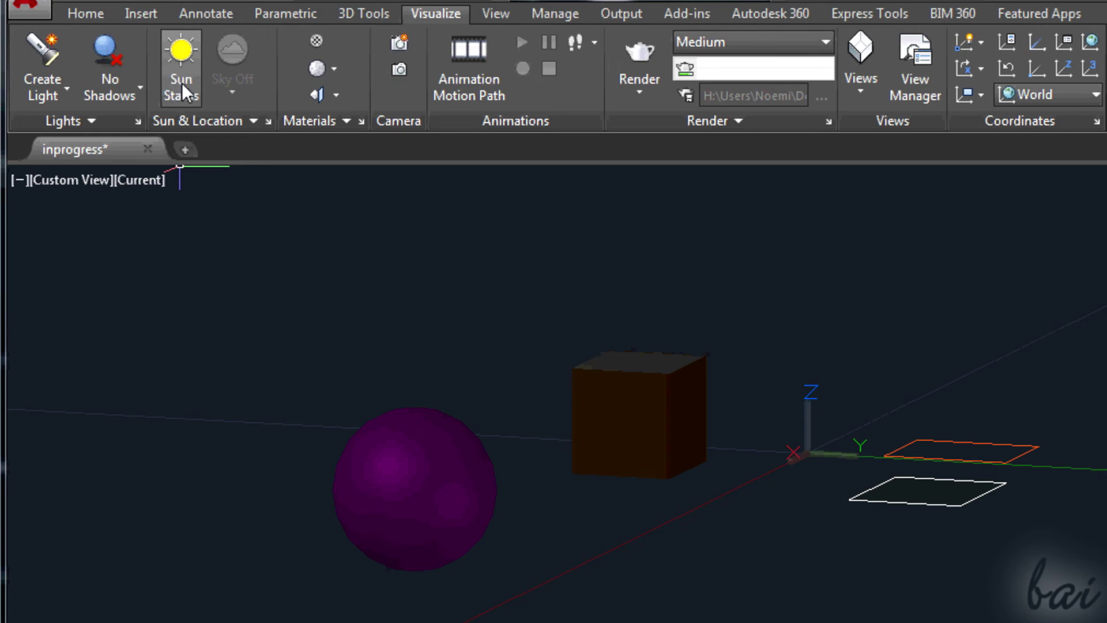
click(185, 91)
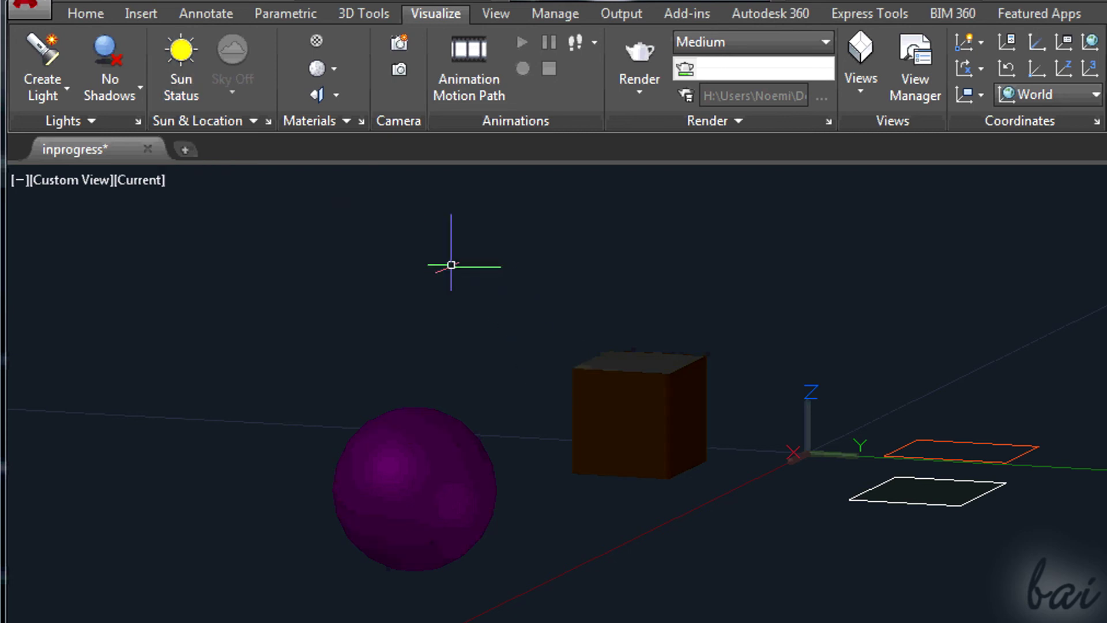
click(180, 92)
Set the shadow display to Ground Shadows
mouse_move(1032, 518)
shift+middle_down()
mouse_move(1048, 512)
mouse_move(1015, 522)
mouse_move(1038, 521)
shift+middle_up()
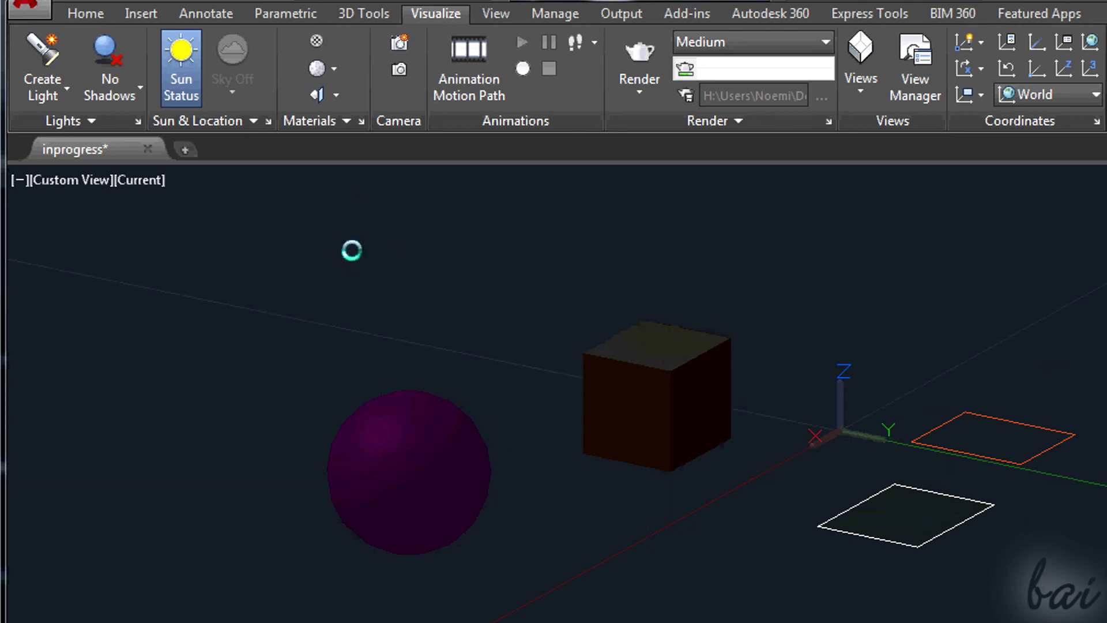
click(116, 86)
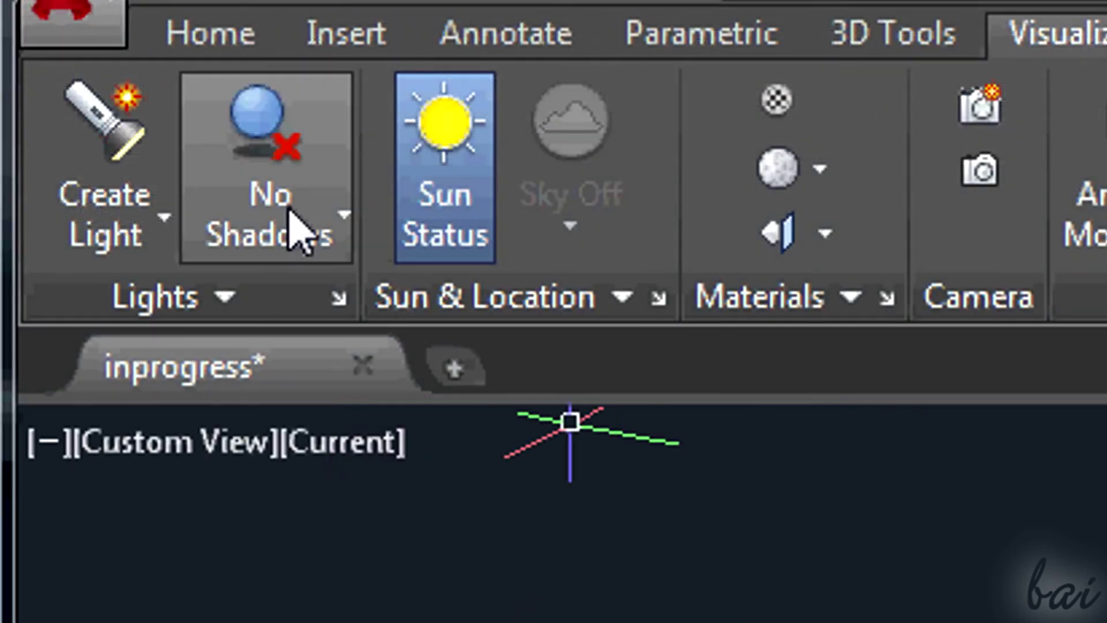
click(286, 216)
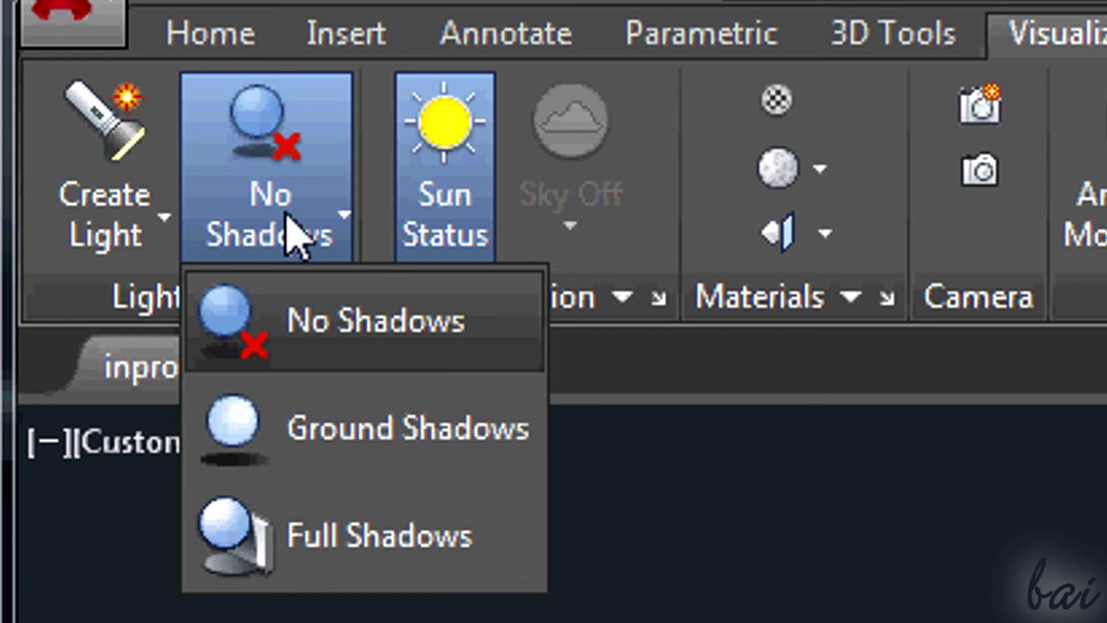
click(321, 461)
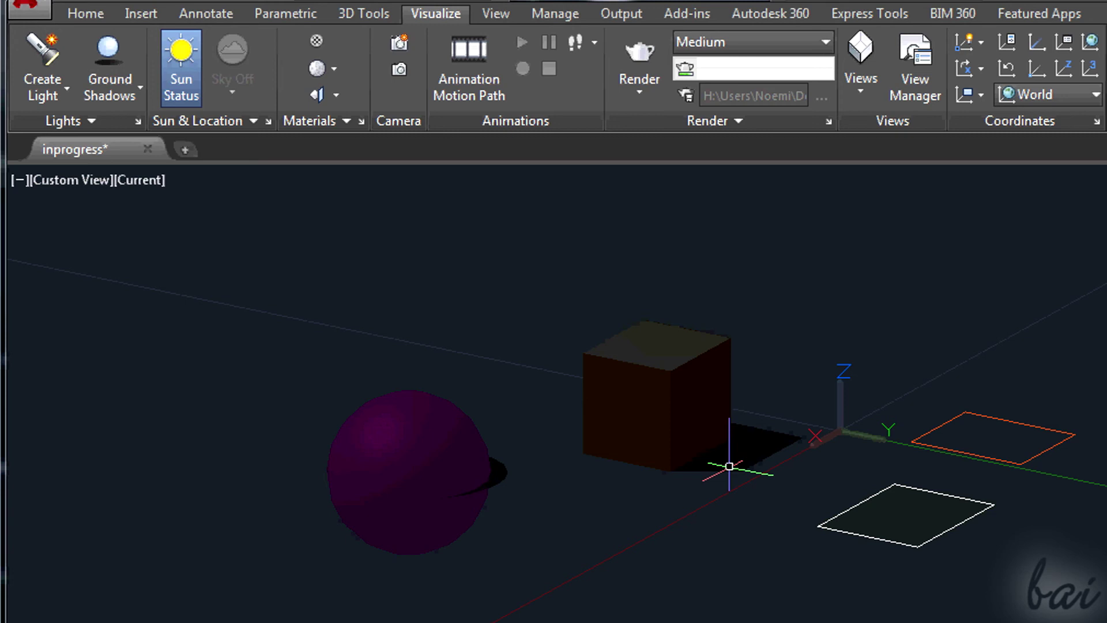
Set the sun's date to 23/07/2014 and its time to 12:38
click(234, 123)
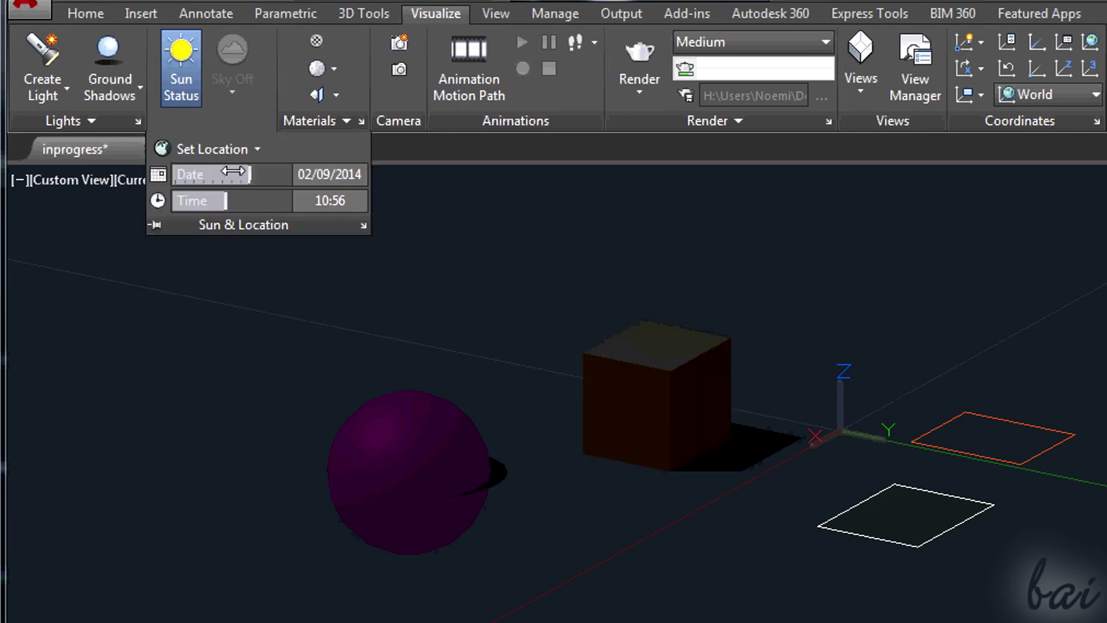
drag(226, 201, 247, 223)
drag(250, 173, 260, 200)
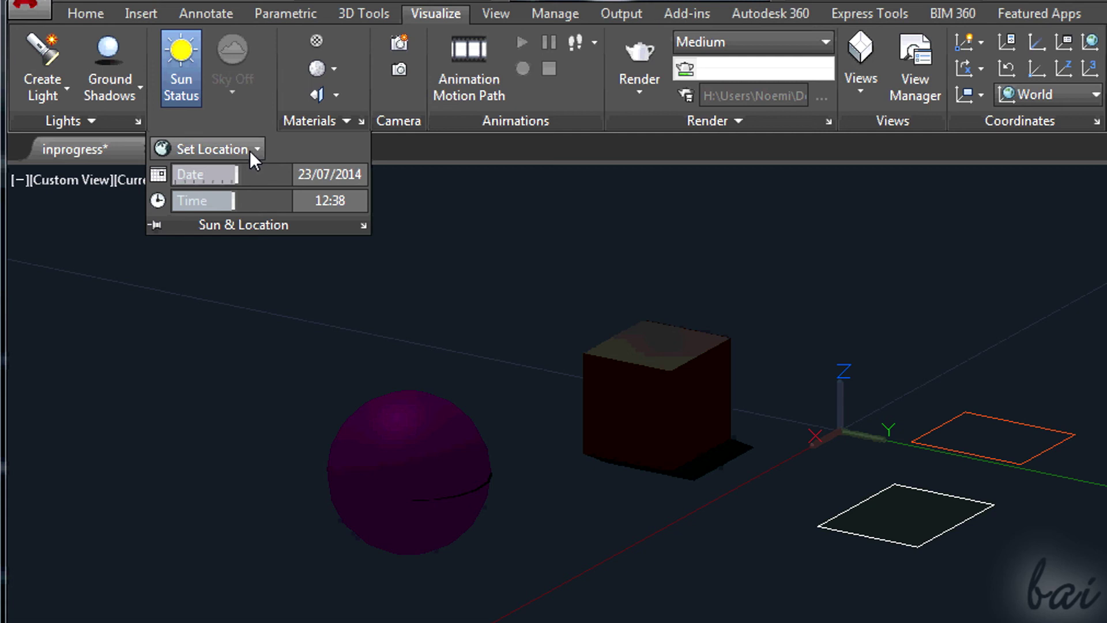
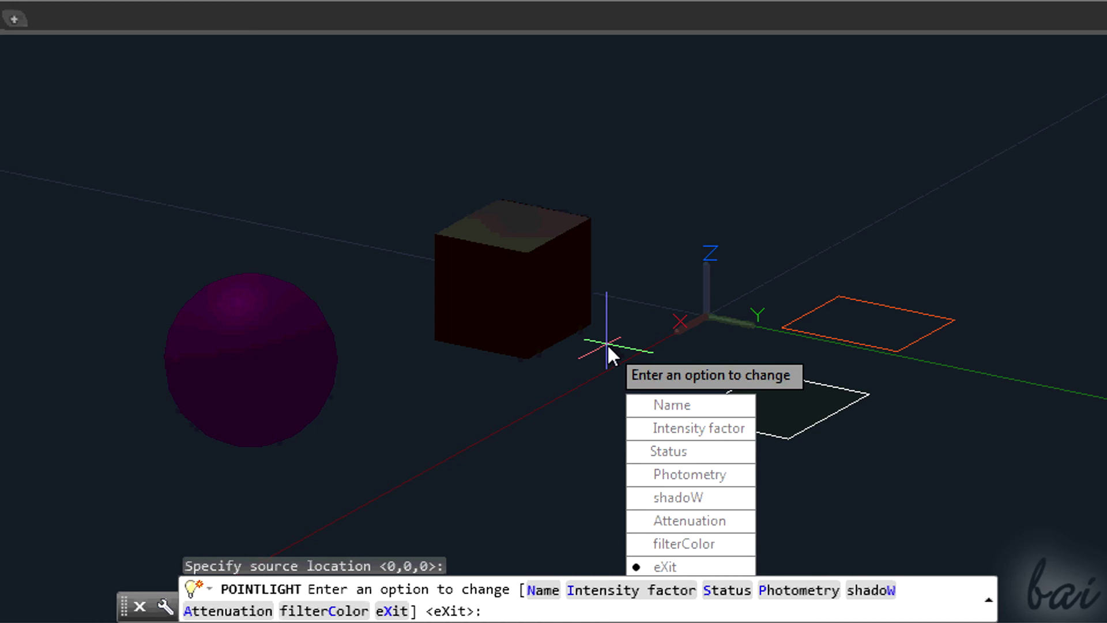
Finish the point light beside the box with default options and move it to the ground between the sphere and the box
key(Return)
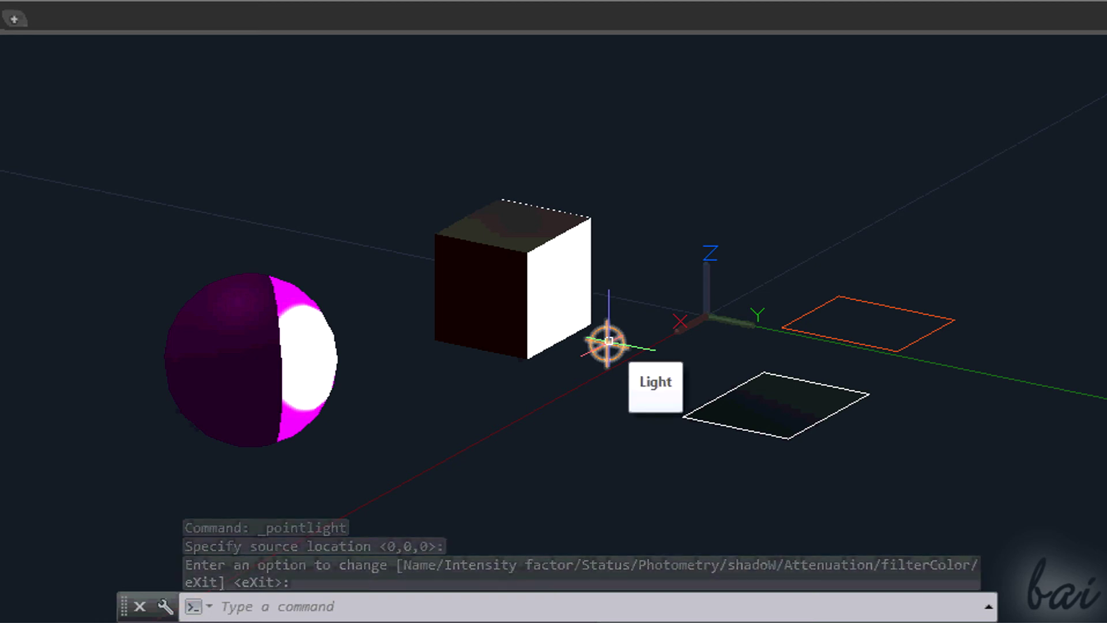
click(608, 340)
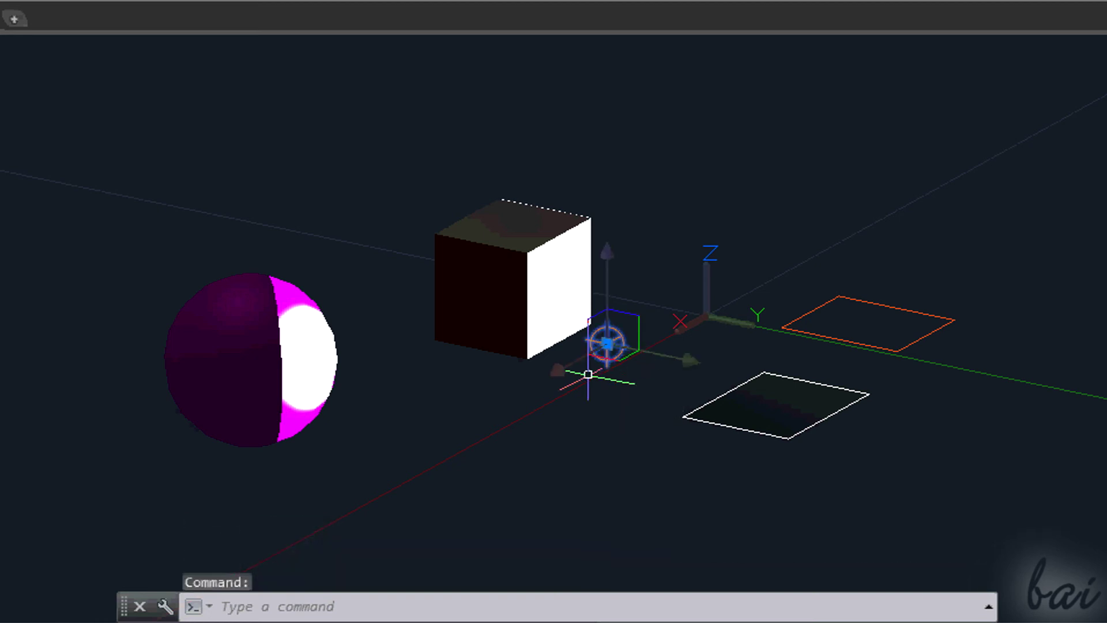
click(607, 343)
click(405, 455)
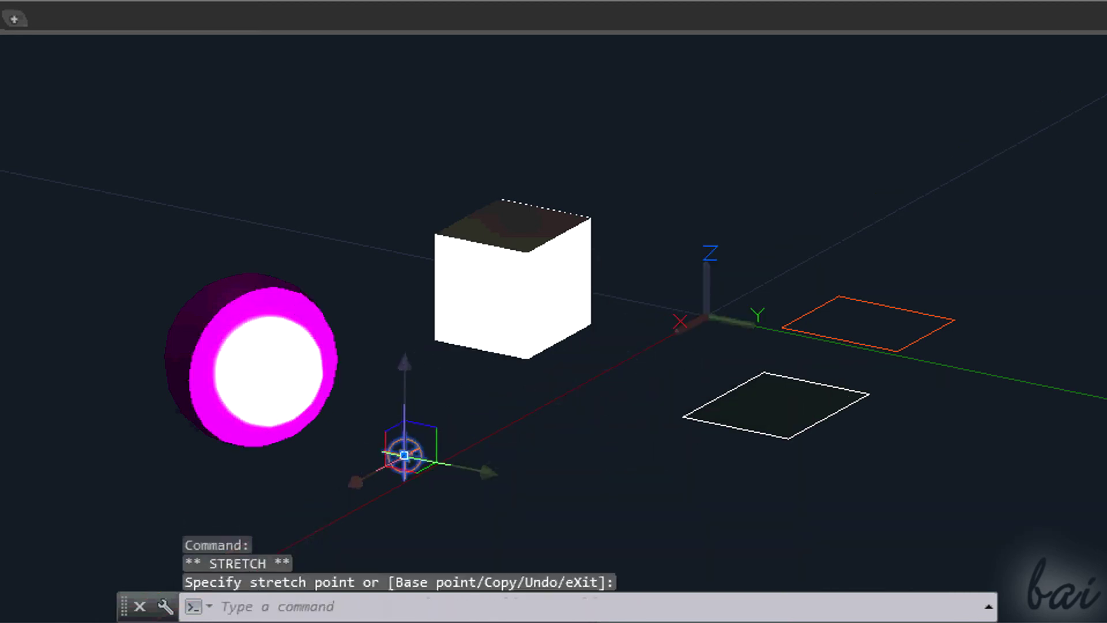
Move the point light beyond the flat squares near the Y axis and adjust the scene's general light settings
click(405, 455)
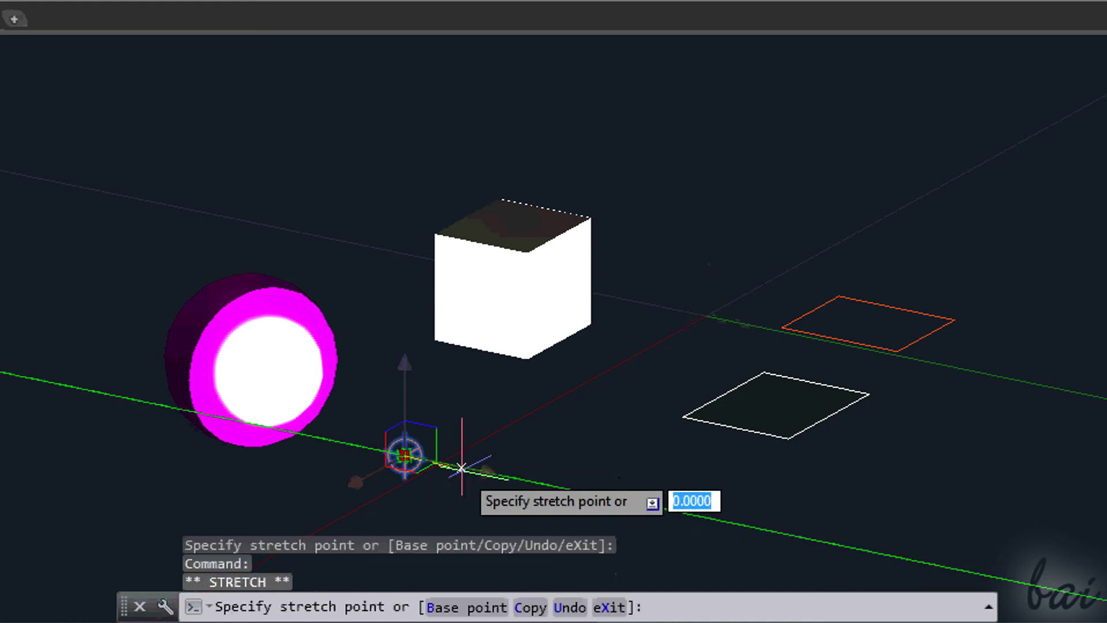
click(768, 529)
click(769, 529)
click(1032, 384)
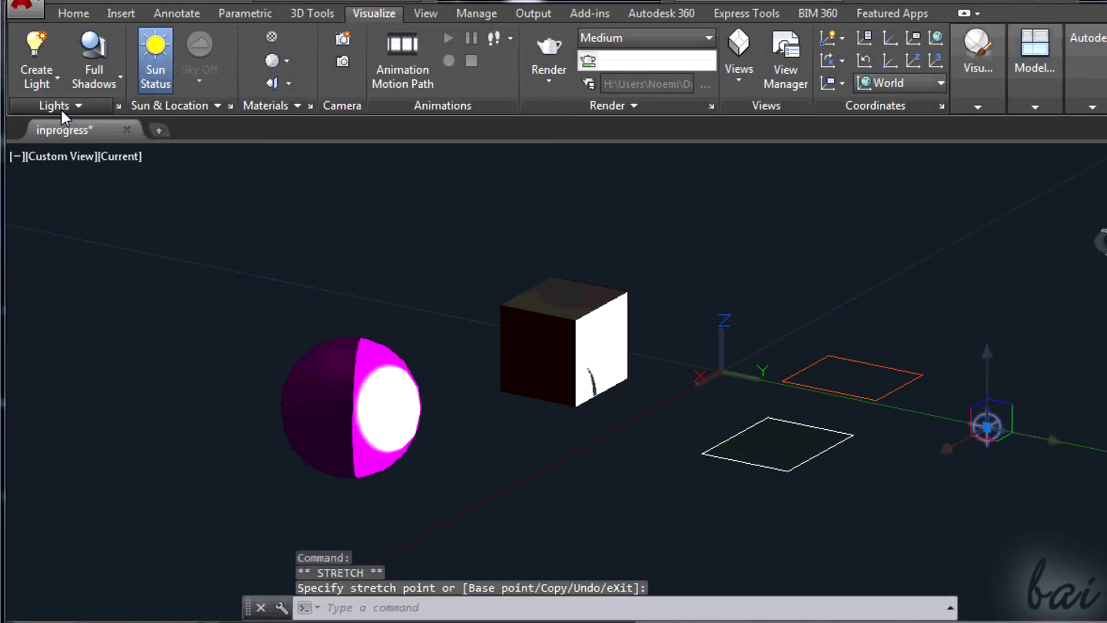
click(61, 108)
mouse_move(71, 149)
mouse_down()
mouse_move(122, 160)
mouse_move(32, 155)
mouse_move(156, 160)
mouse_move(49, 178)
mouse_up()
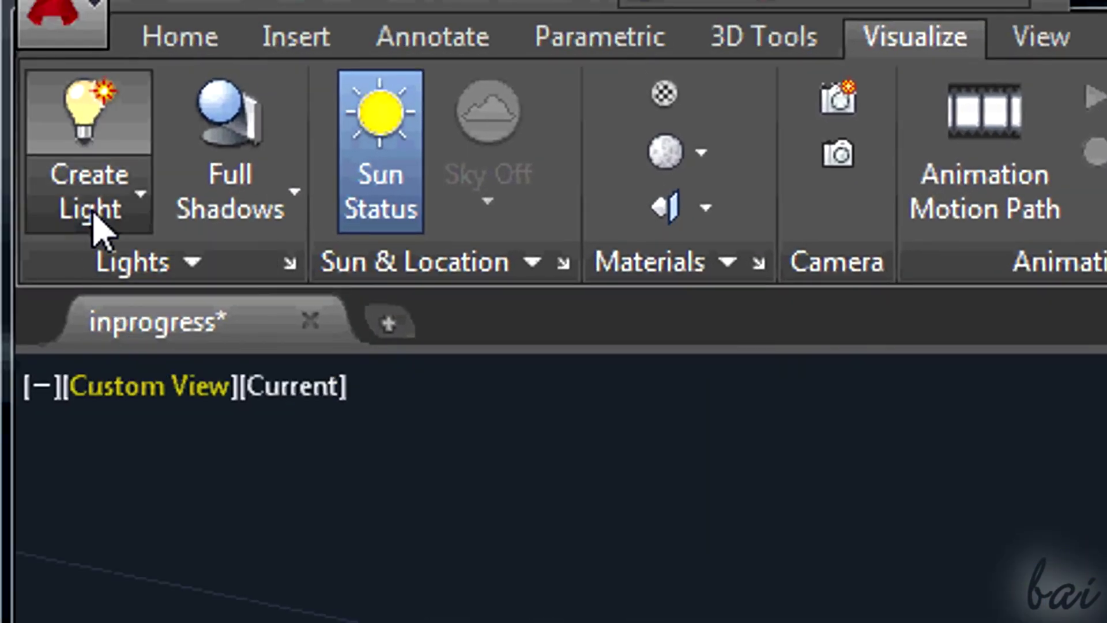
Create a spotlight with its source on the ground in front of the box, aimed at the box's top corner, with default options
click(18, 130)
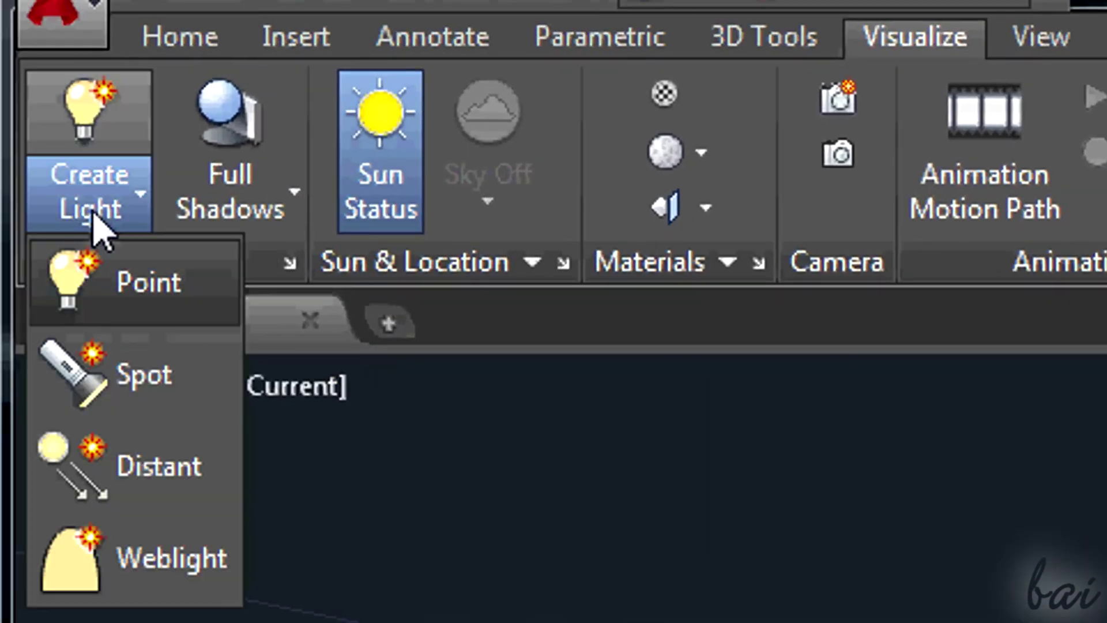
click(135, 381)
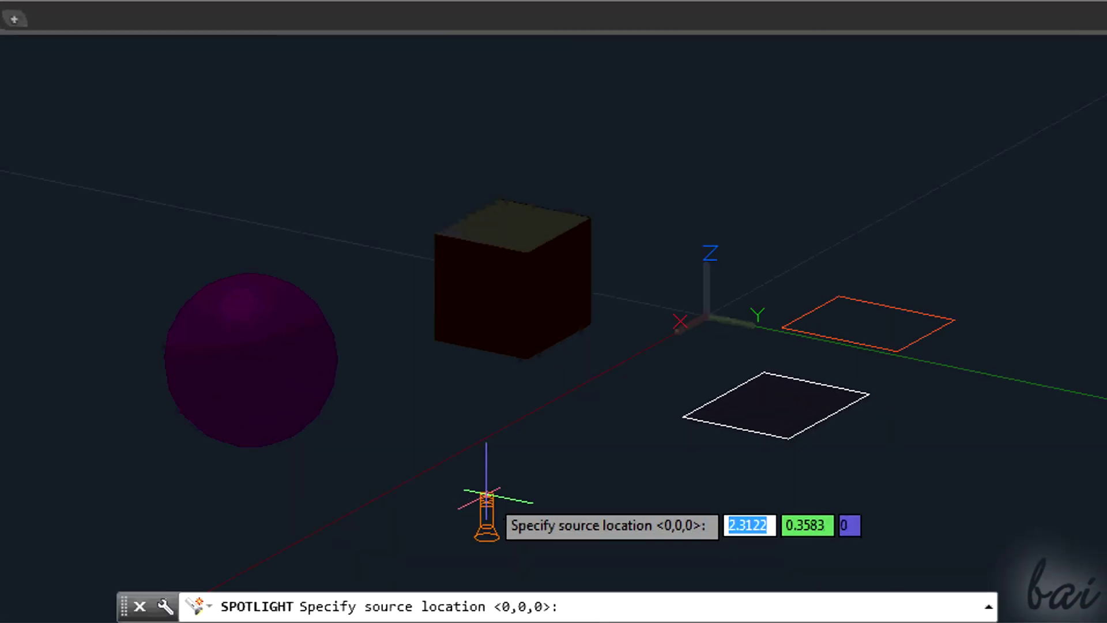
click(486, 495)
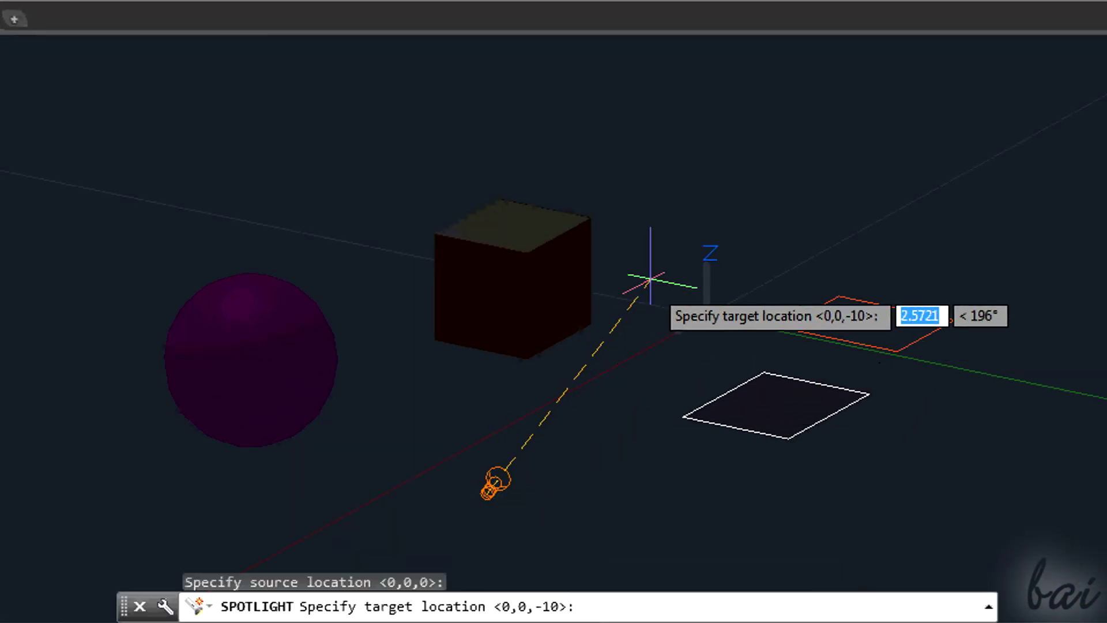
click(584, 223)
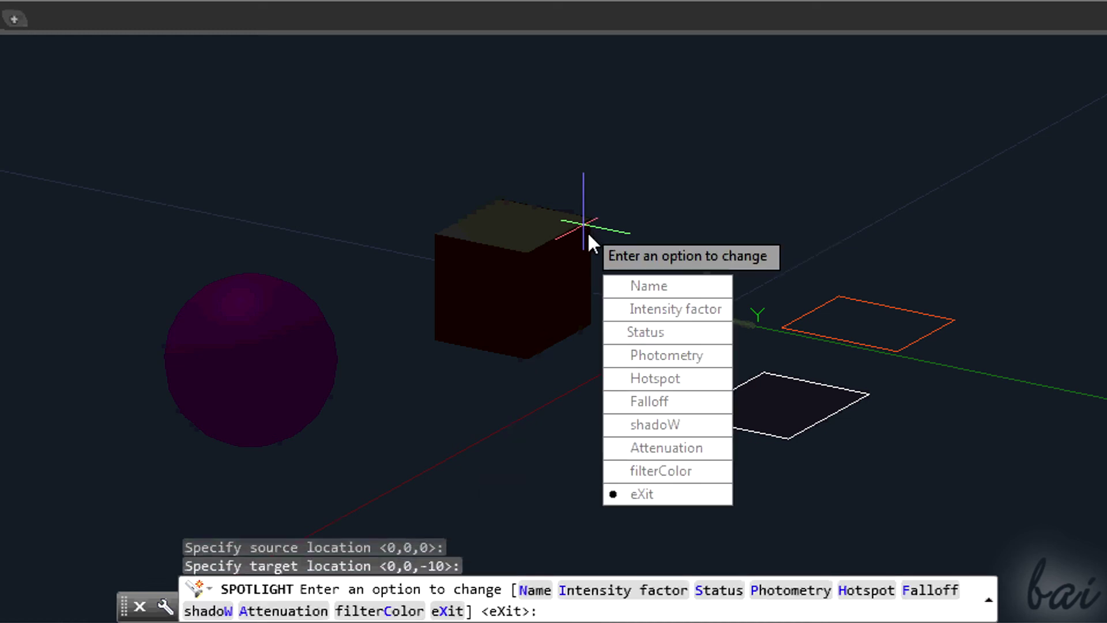
key(Return)
scroll(593, 457, down, 3)
key(Return)
Move the spotlight's source farther out in front of the box and reshape its hotspot and falloff cones
click(530, 469)
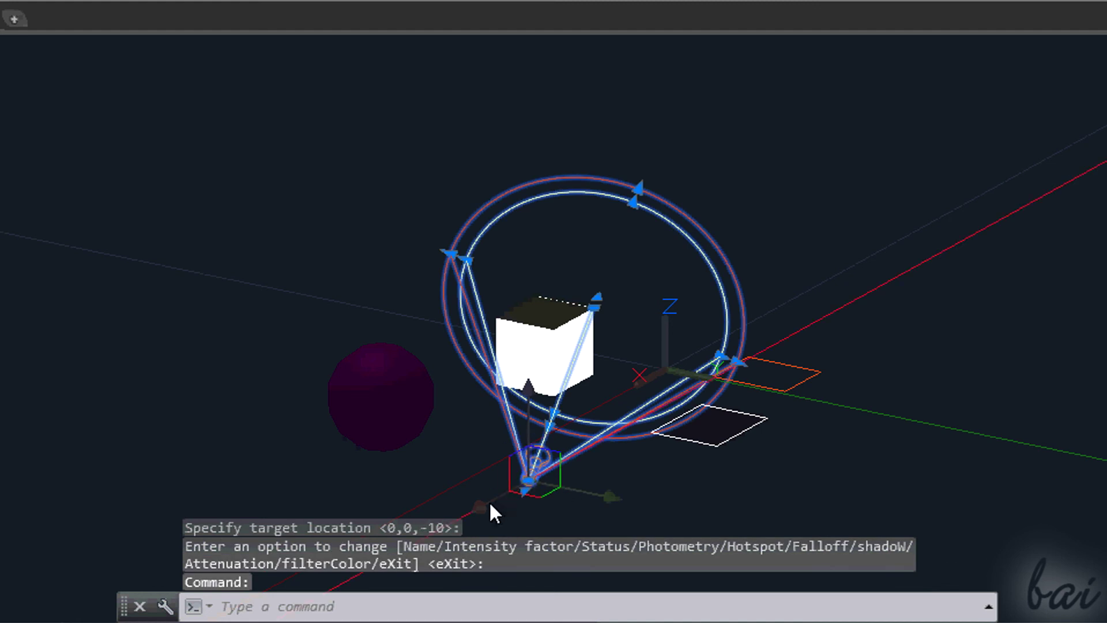
click(525, 481)
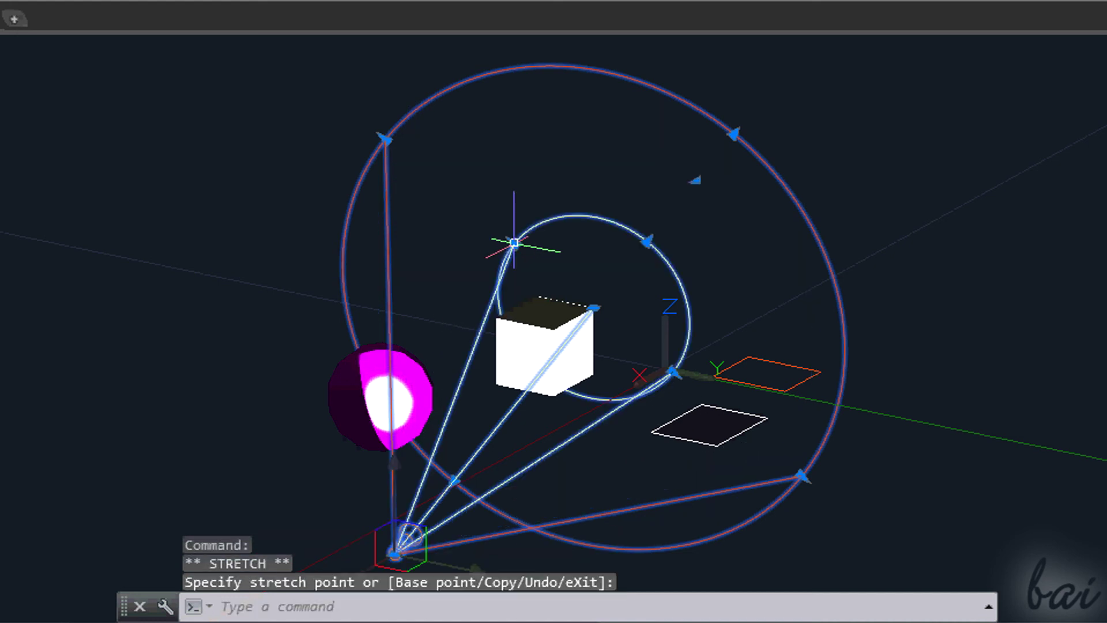
click(564, 284)
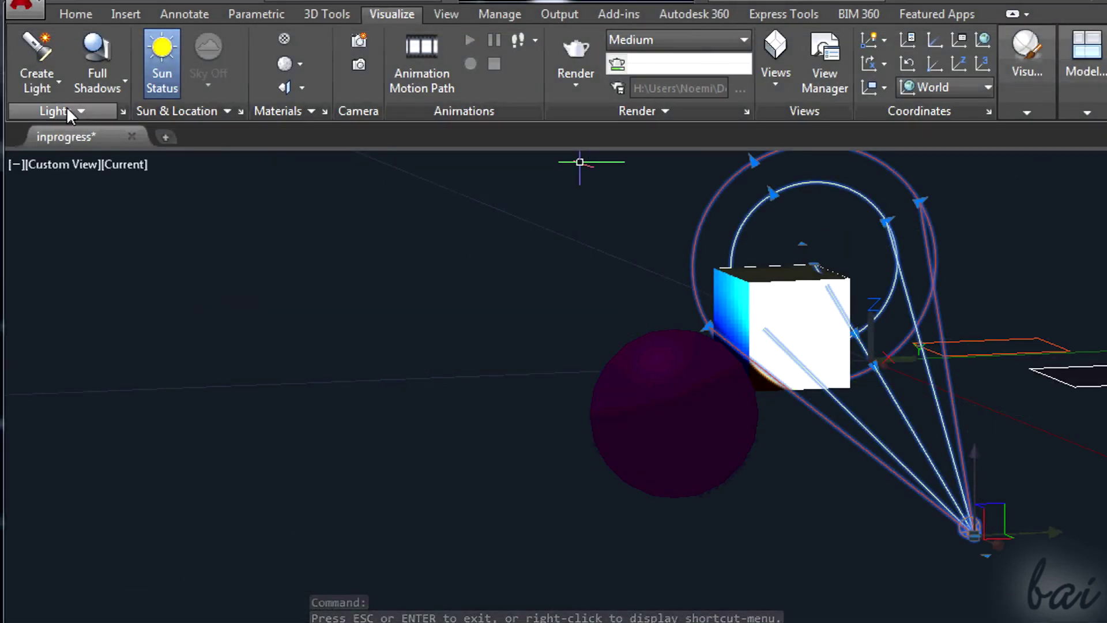
Lower the brightness of the scene's lights to 0.0
click(69, 112)
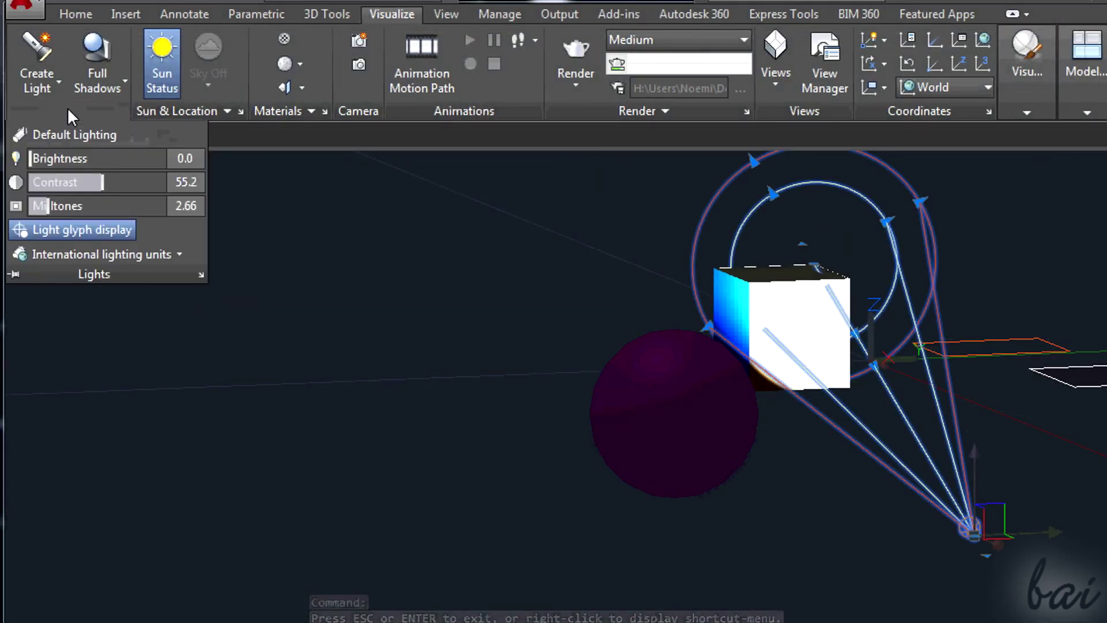
drag(58, 159, 32, 173)
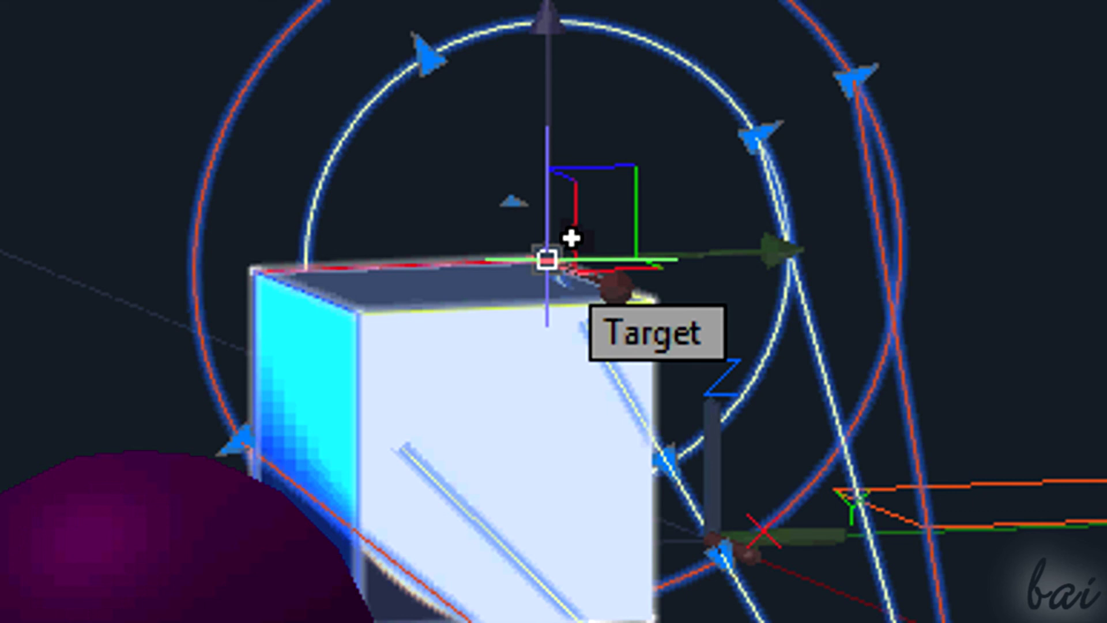
Move the spotlight's target to the box's nearer top corner and shift its source away along the Y direction
click(547, 259)
click(352, 329)
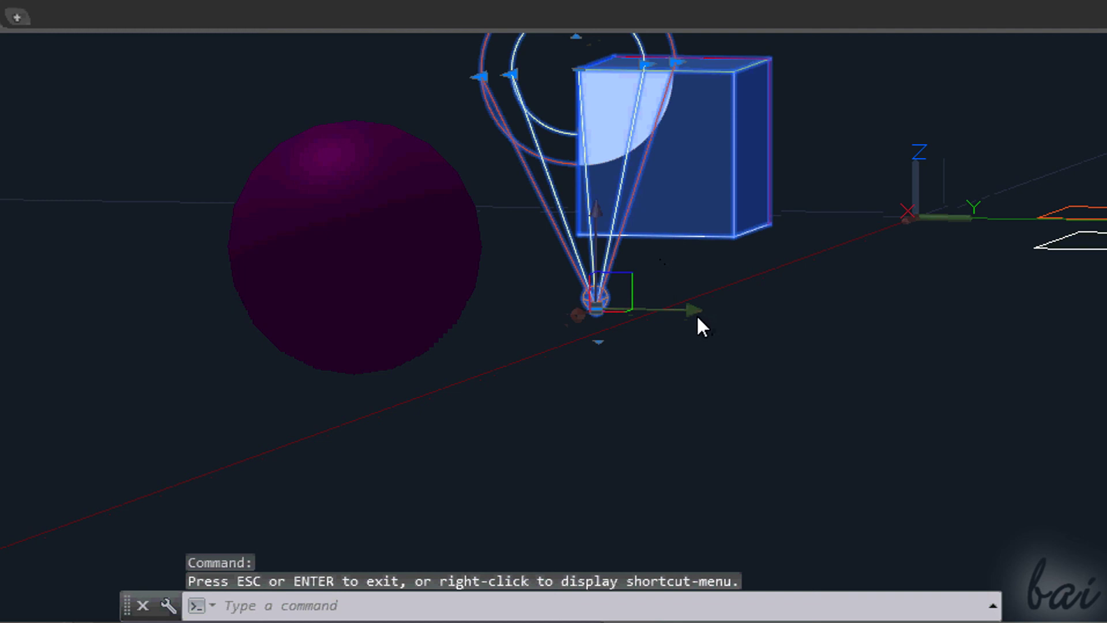
click(596, 301)
click(774, 304)
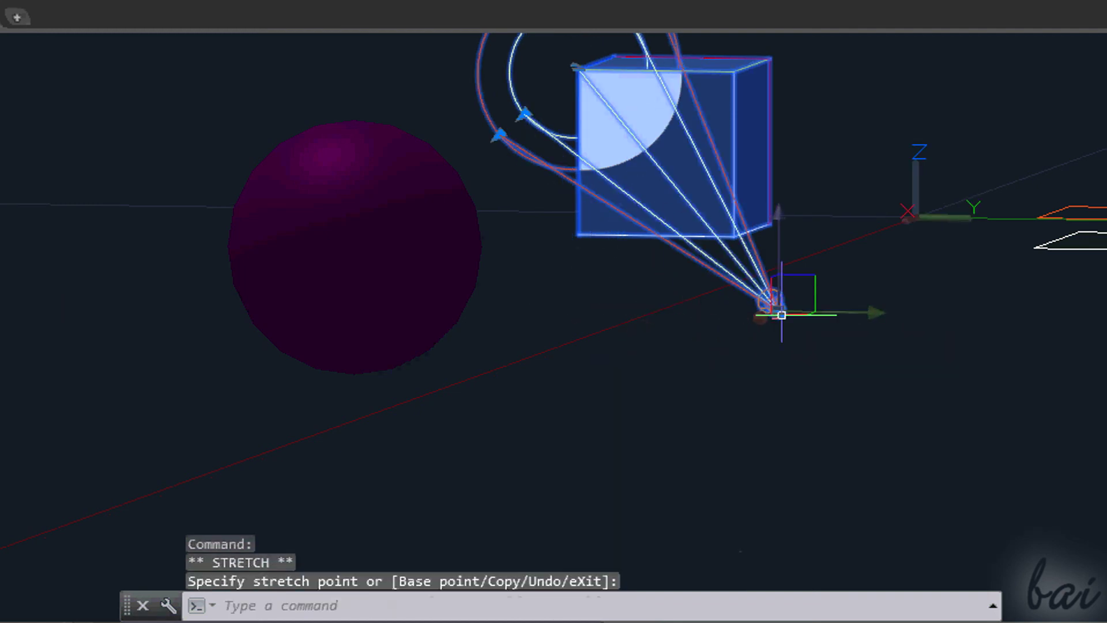
click(872, 312)
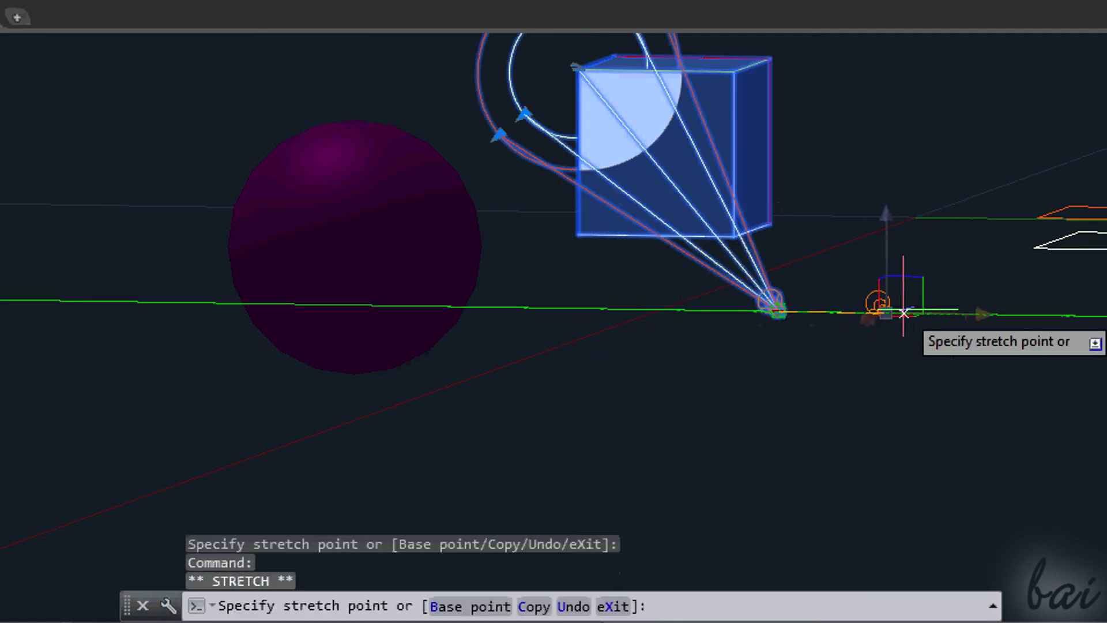
click(1052, 315)
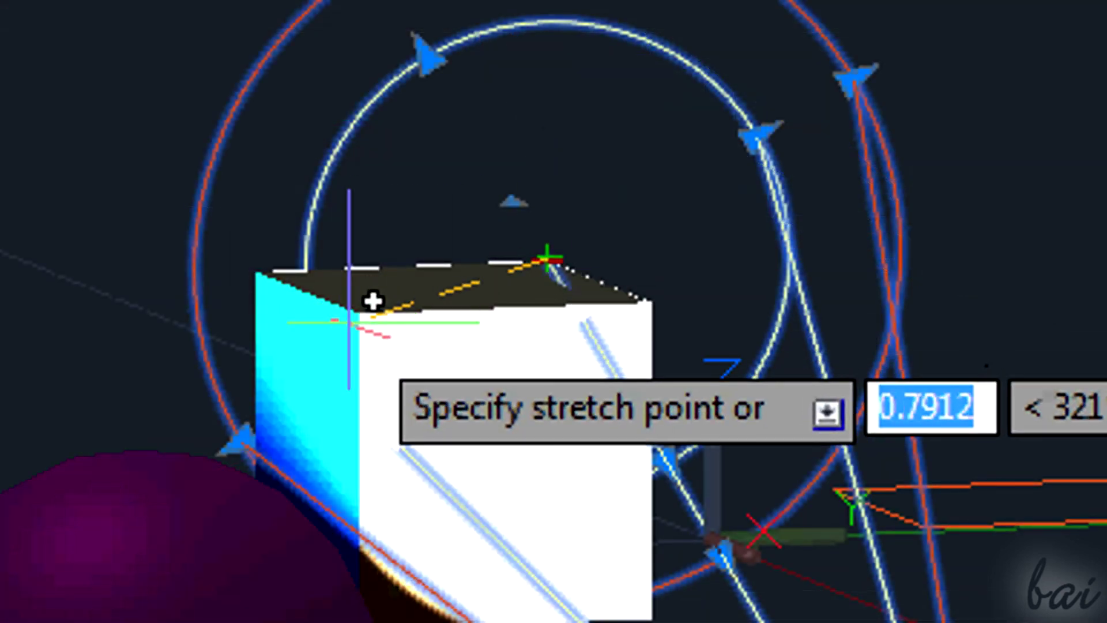
click(359, 312)
click(353, 326)
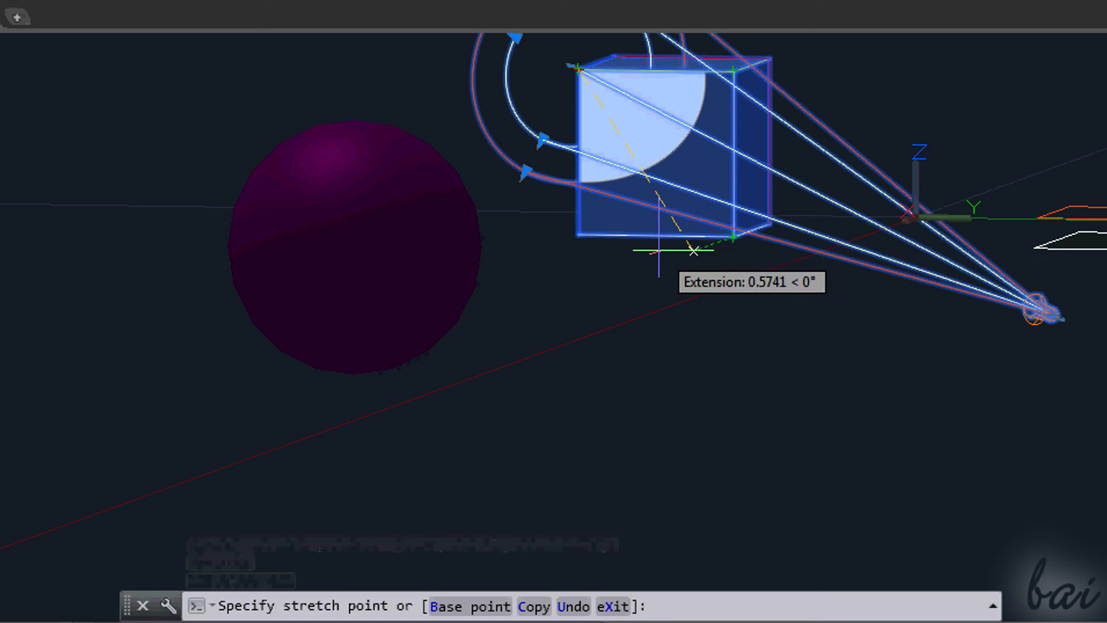
Toggle 3D object snap while stretching the spotlight's target from the box corner, and open the list of light types
key(F4)
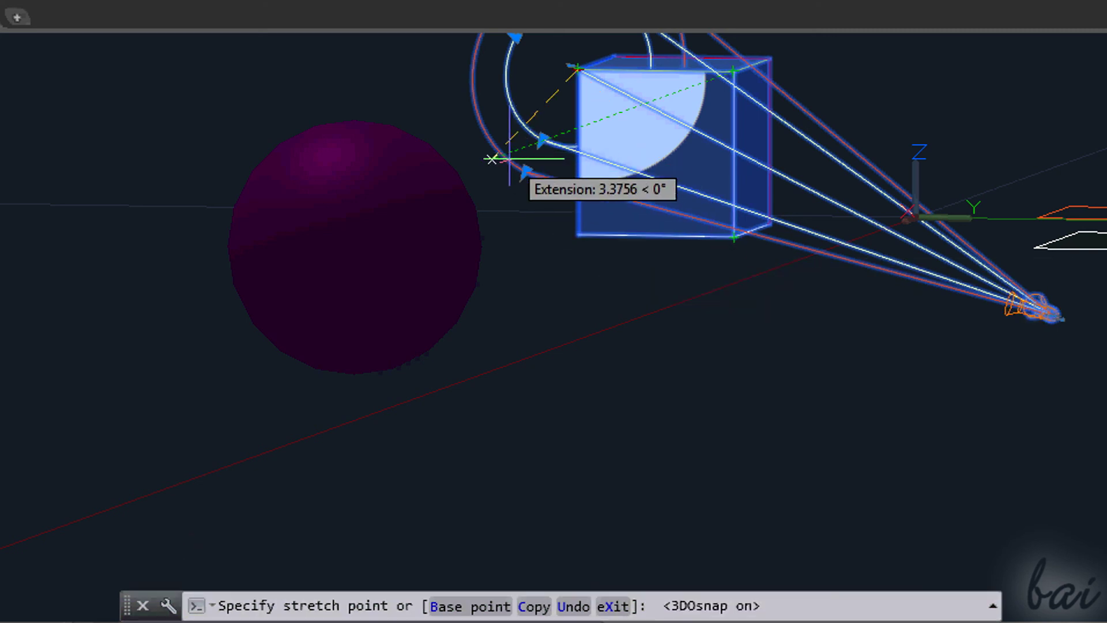
key(F4)
key(F4)
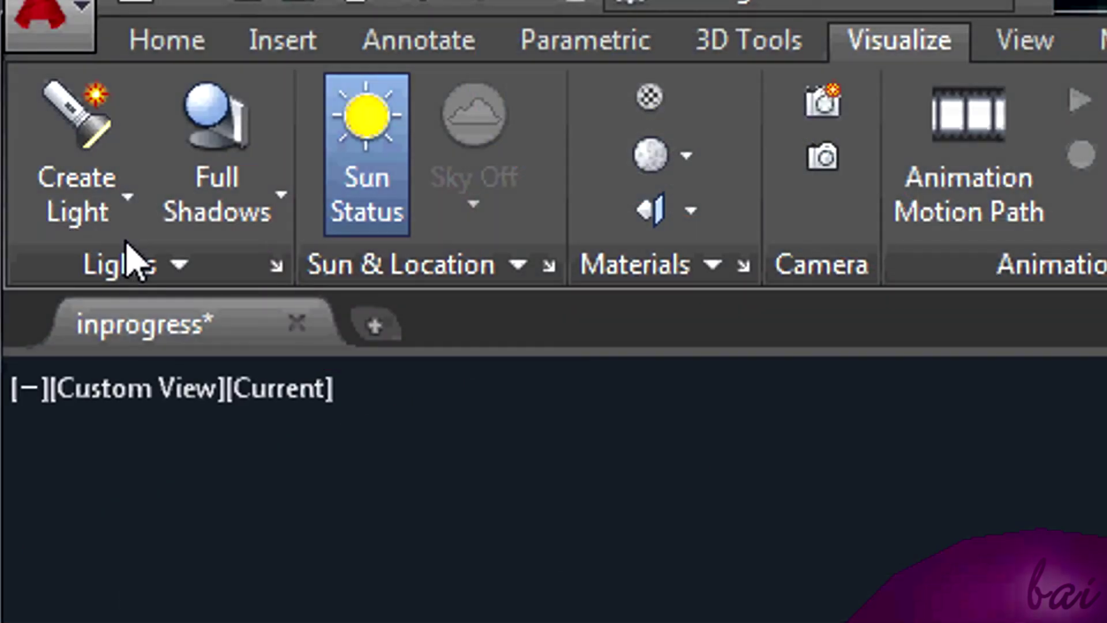
click(113, 218)
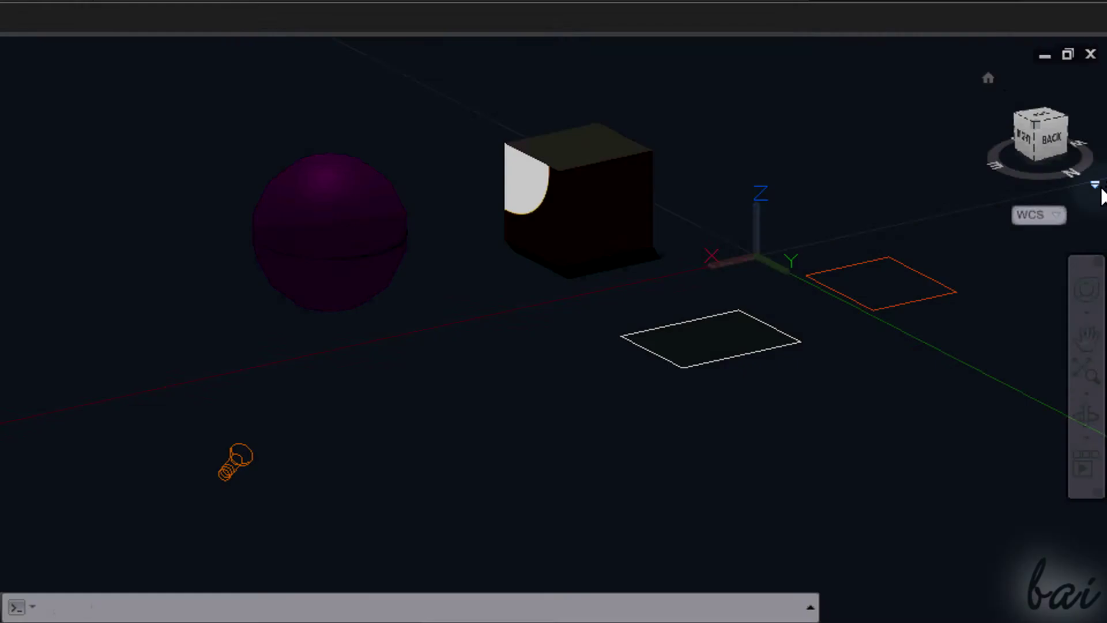
Switch the view projection from Parallel to Perspective and orbit down to a low view of the objects
click(1098, 188)
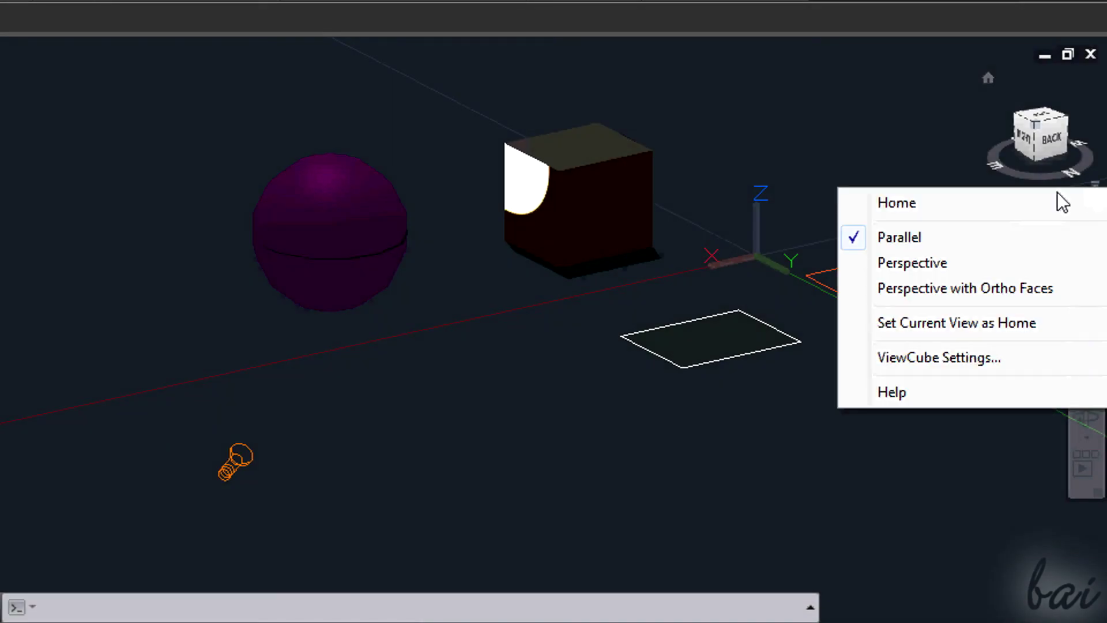
click(967, 266)
click(1085, 415)
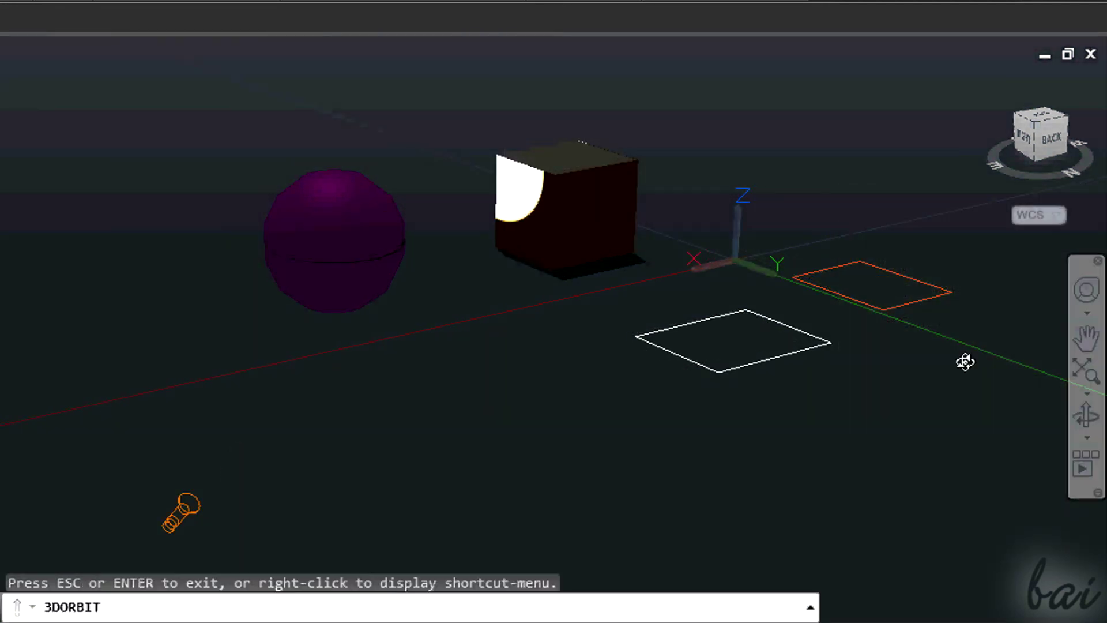
drag(886, 337, 959, 277)
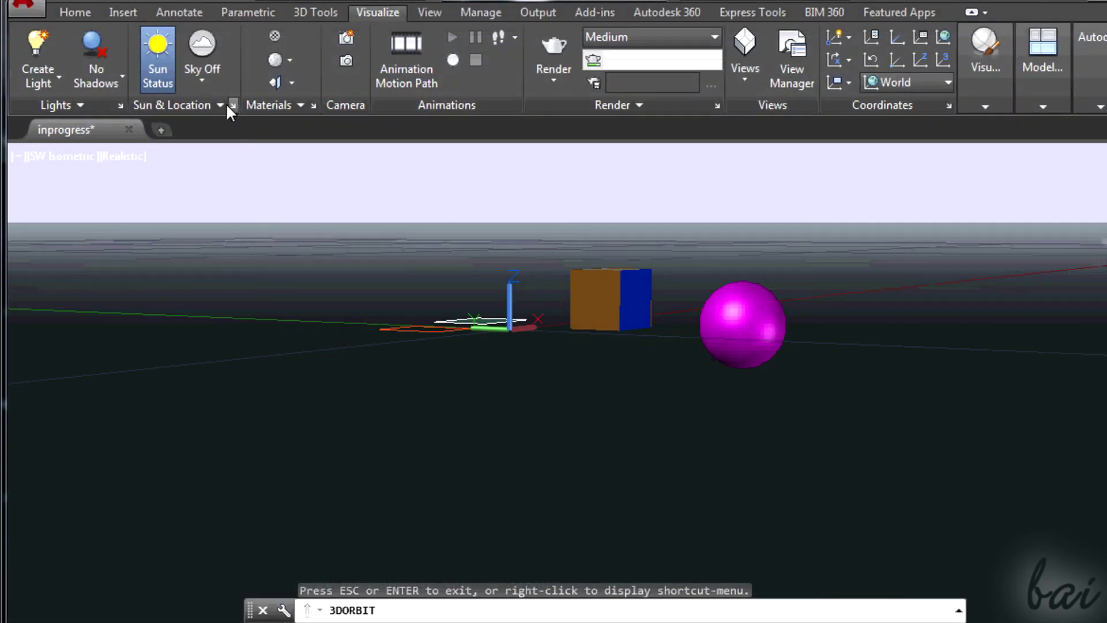
Turn on Sky Background for the scene and orbit around the objects to inspect the sky
click(214, 84)
click(237, 152)
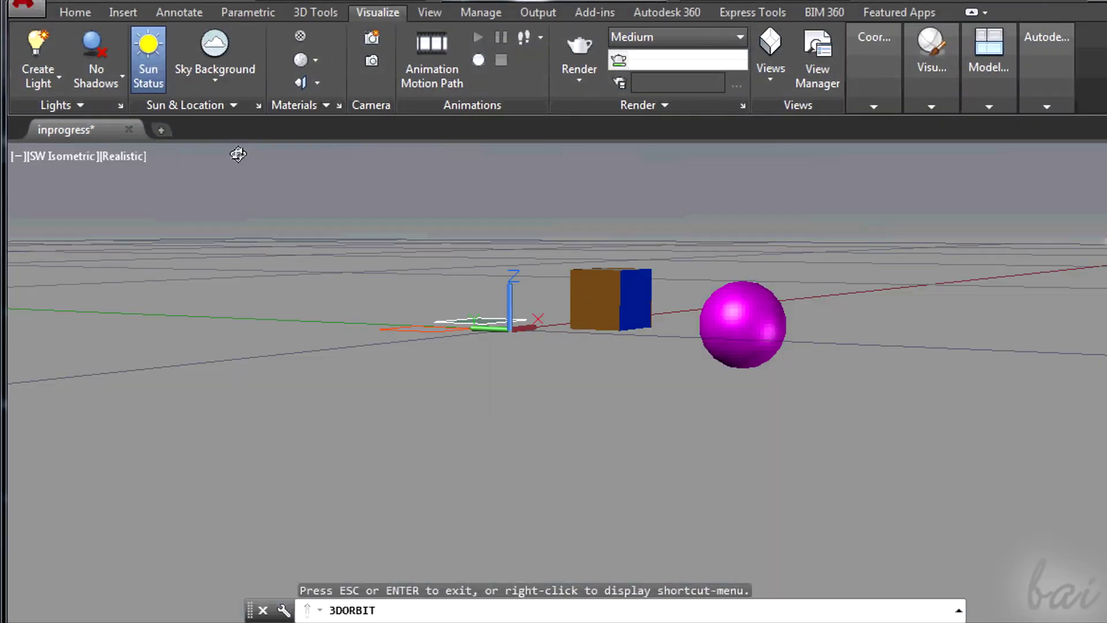
drag(237, 153, 721, 154)
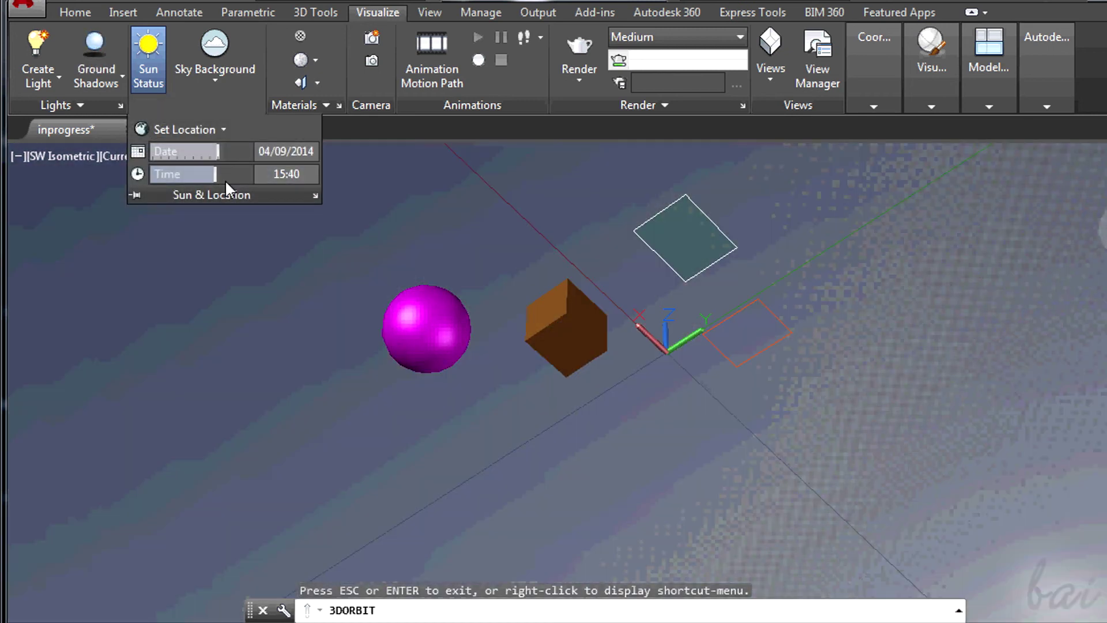
Set the sun's time to 17:05 and to 18:17, orbiting around the objects to compare the sky
drag(447, 269, 501, 305)
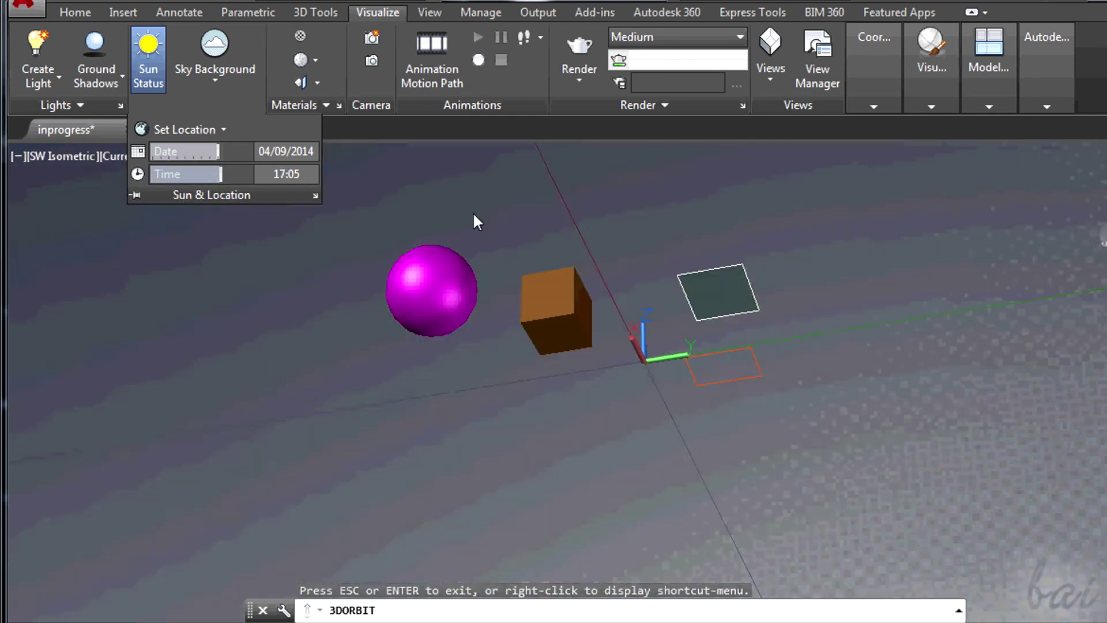
drag(475, 218, 521, 256)
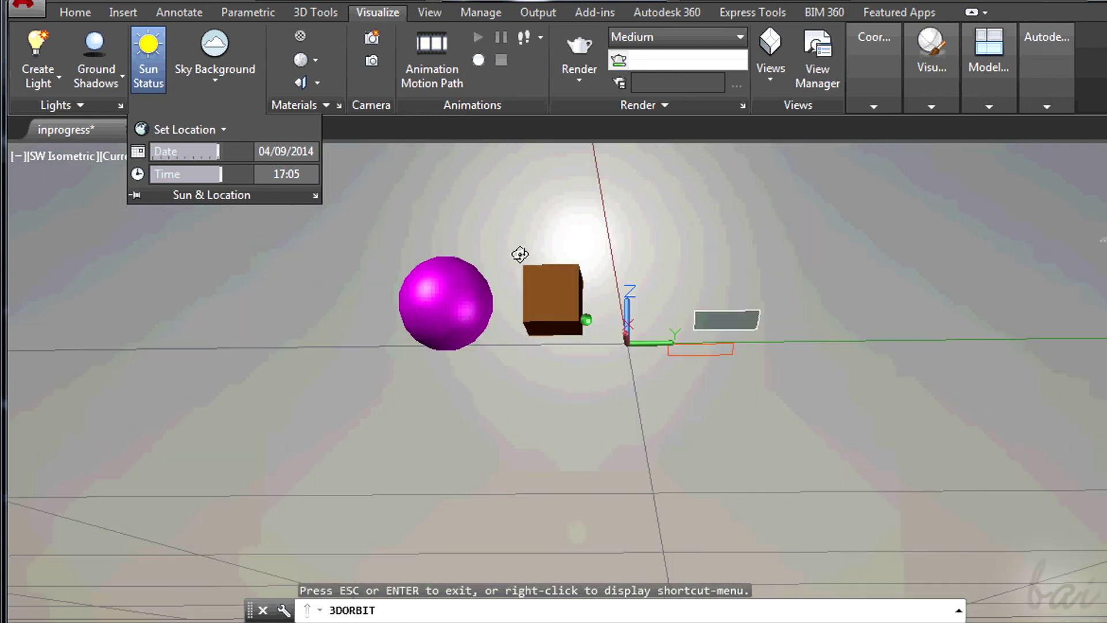
drag(220, 171, 229, 172)
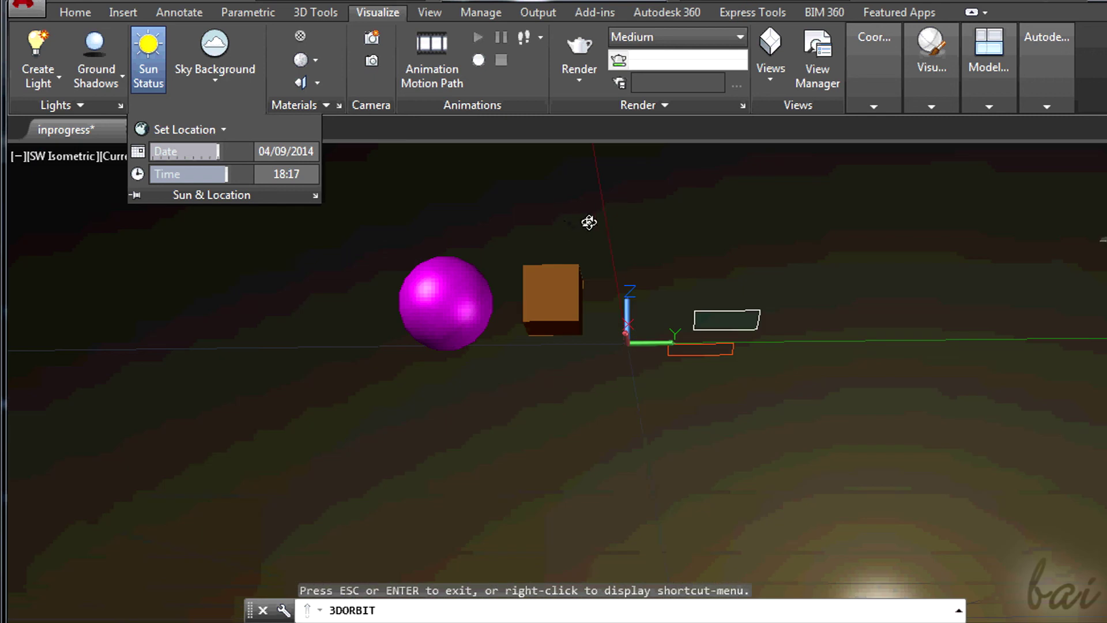
drag(588, 222, 604, 244)
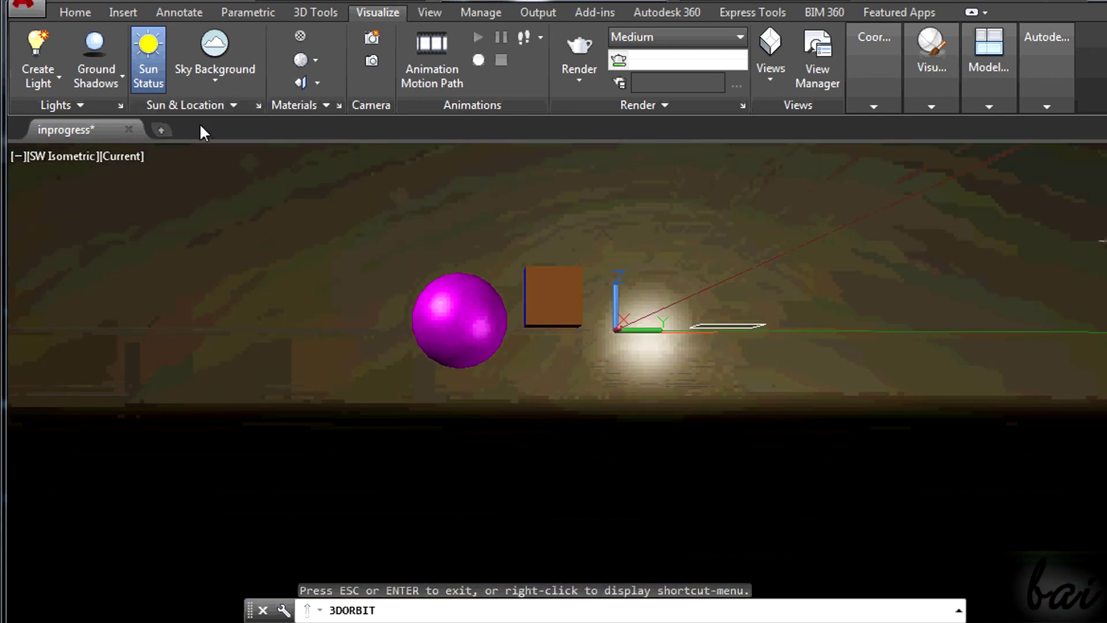
drag(836, 357, 949, 376)
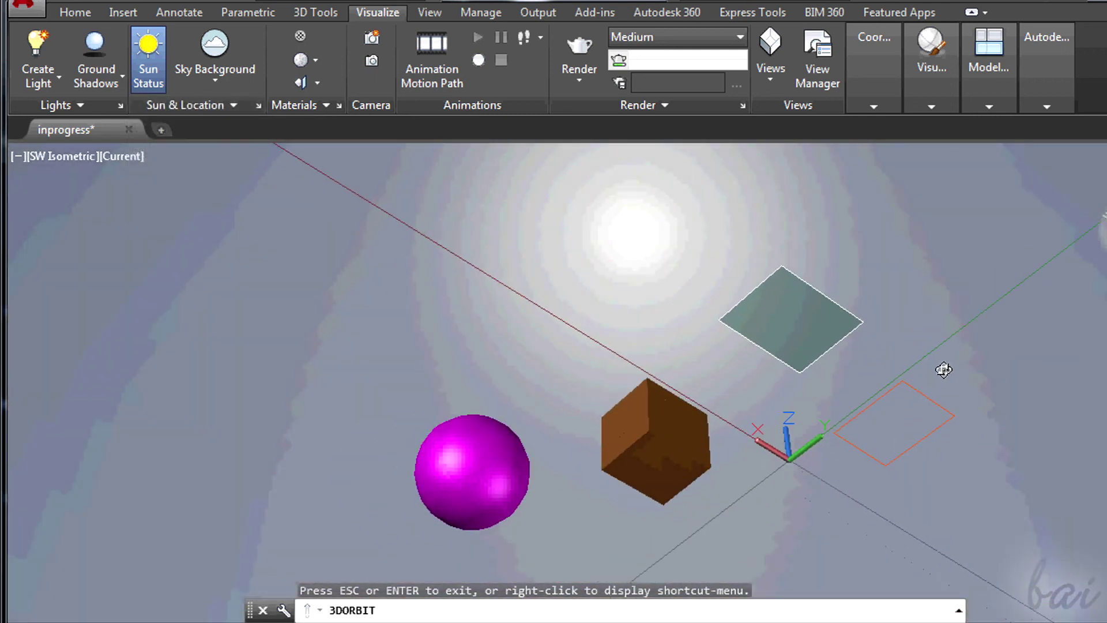
Render the scene with the Medium preset and open the options of the rendered output entry
click(593, 45)
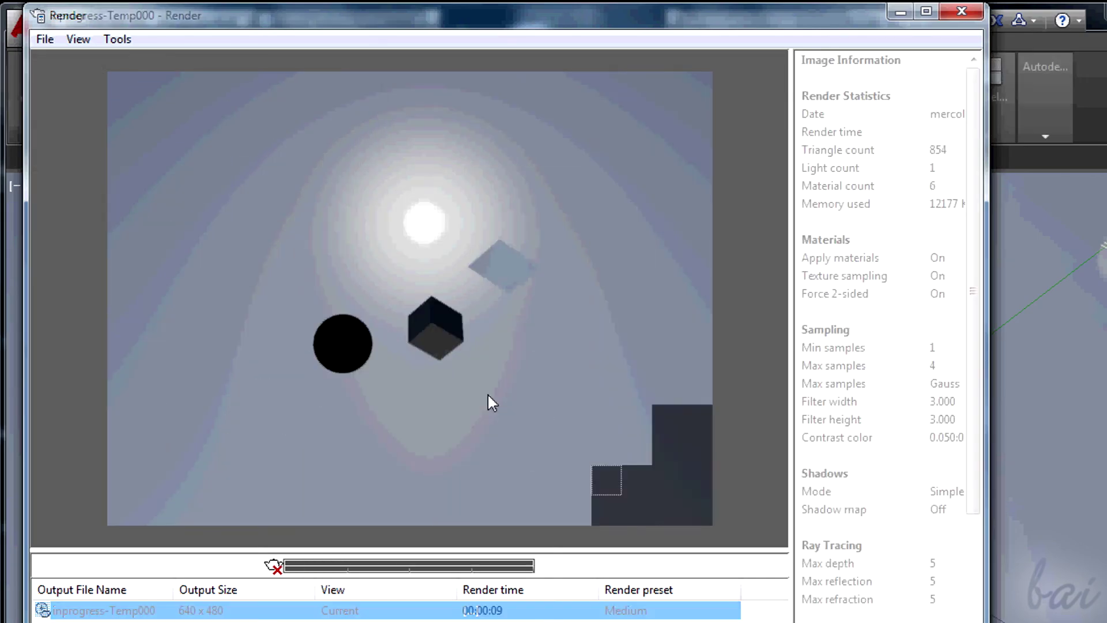
right_click(131, 612)
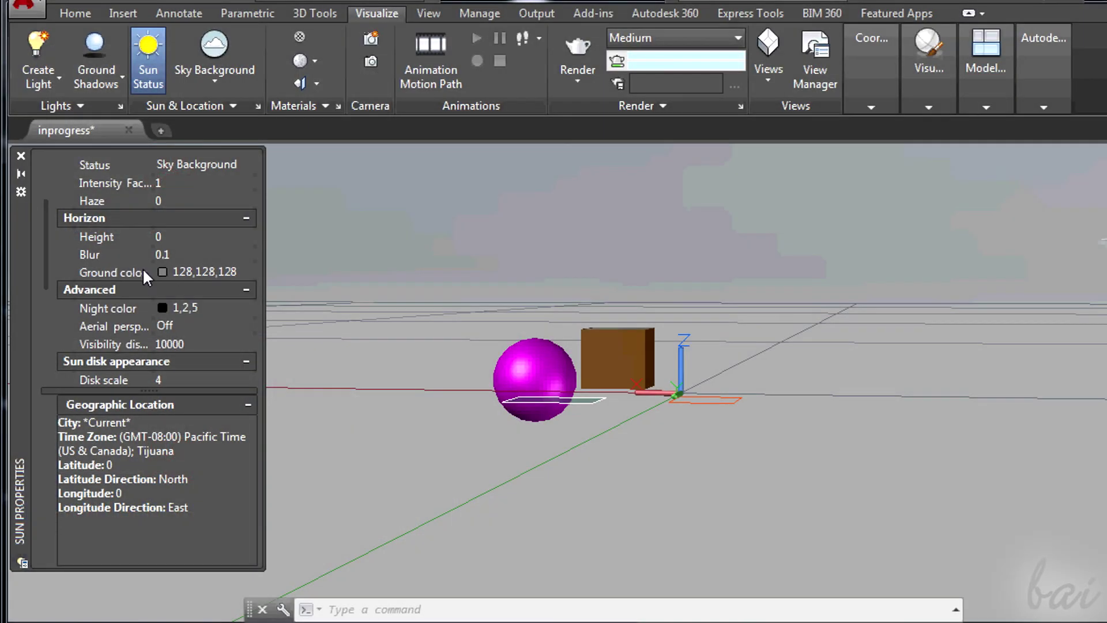
Try Cyan as the sky horizon's ground color, set it to Green, and inspect the horizon from another side
click(219, 269)
click(219, 270)
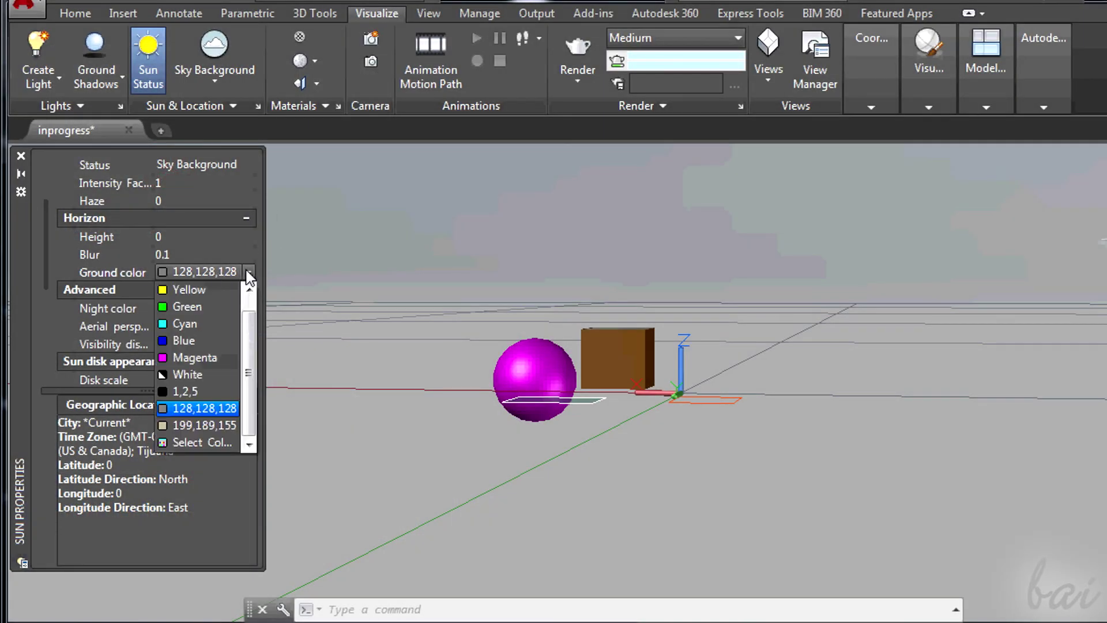
click(217, 317)
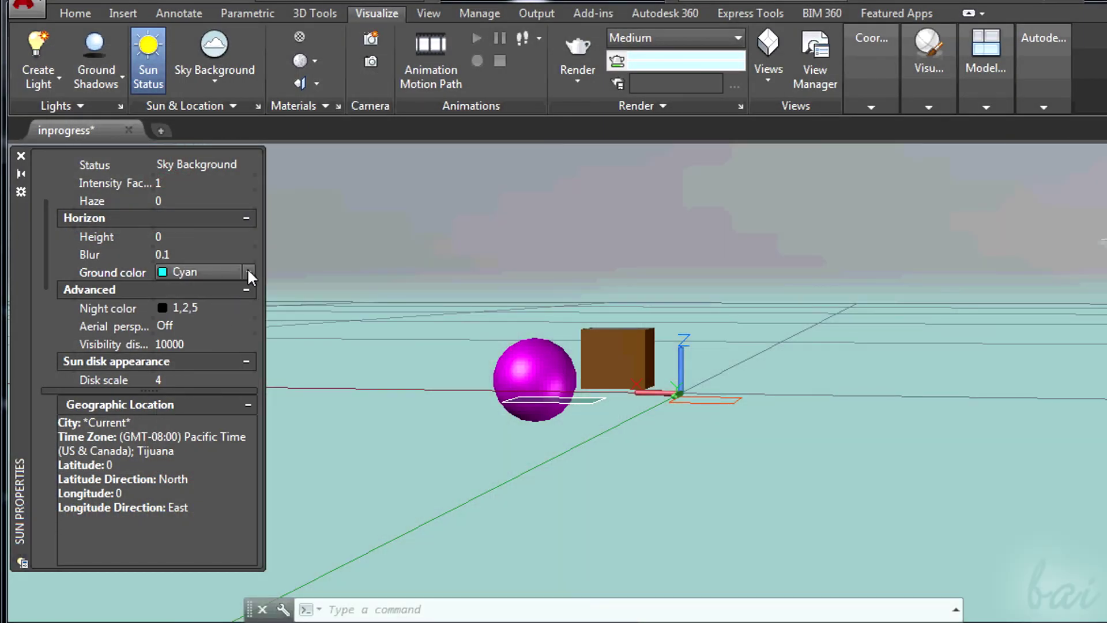
click(248, 271)
click(226, 300)
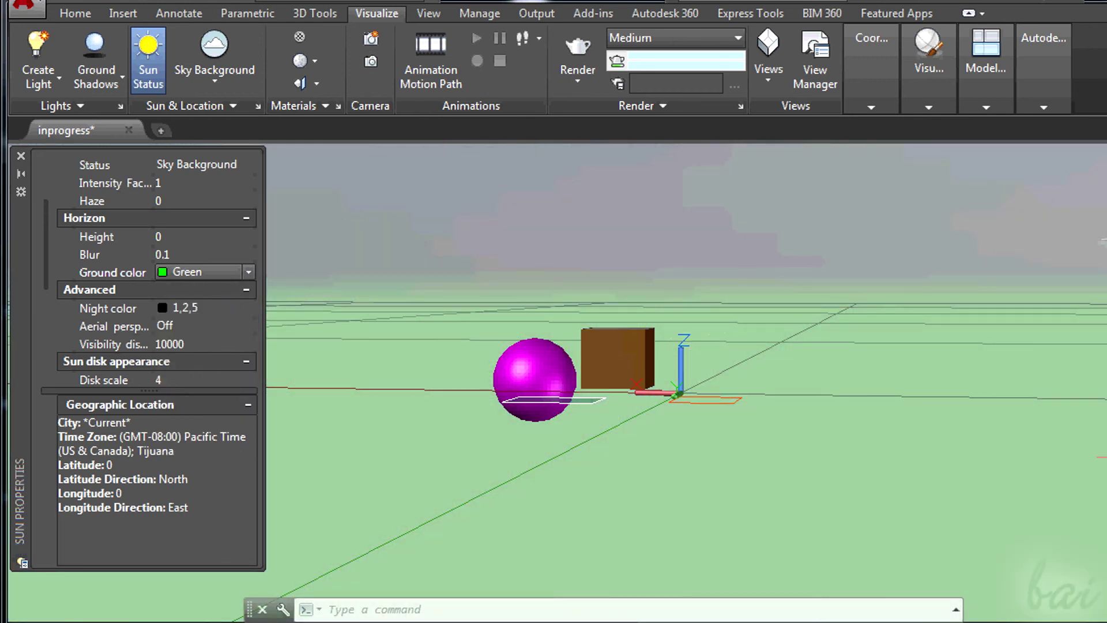
shift+middle_drag(1102, 241, 894, 395)
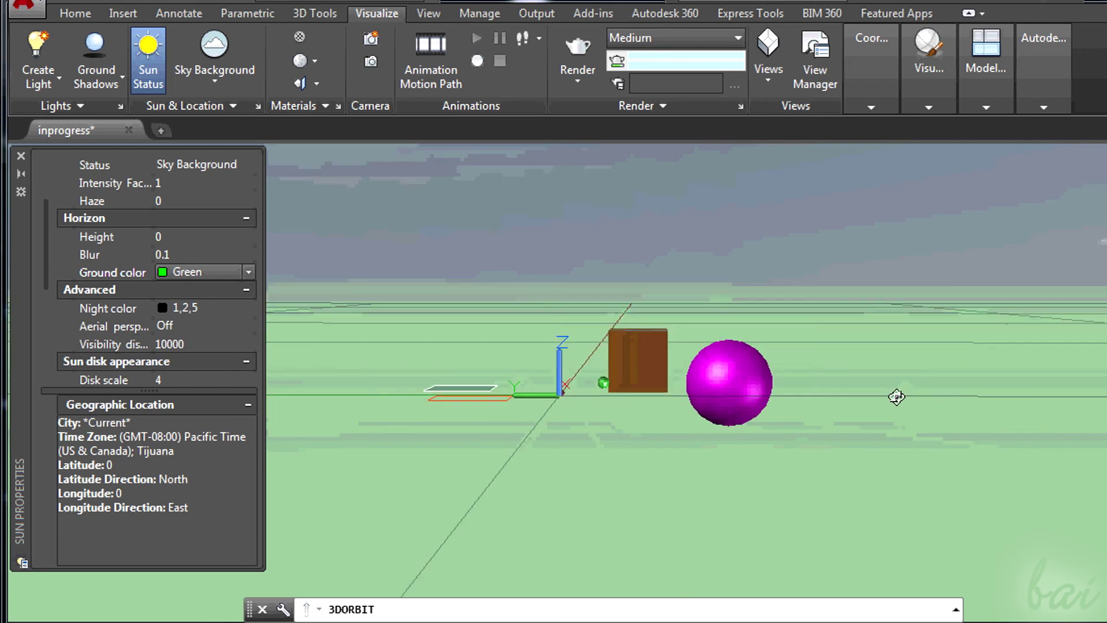